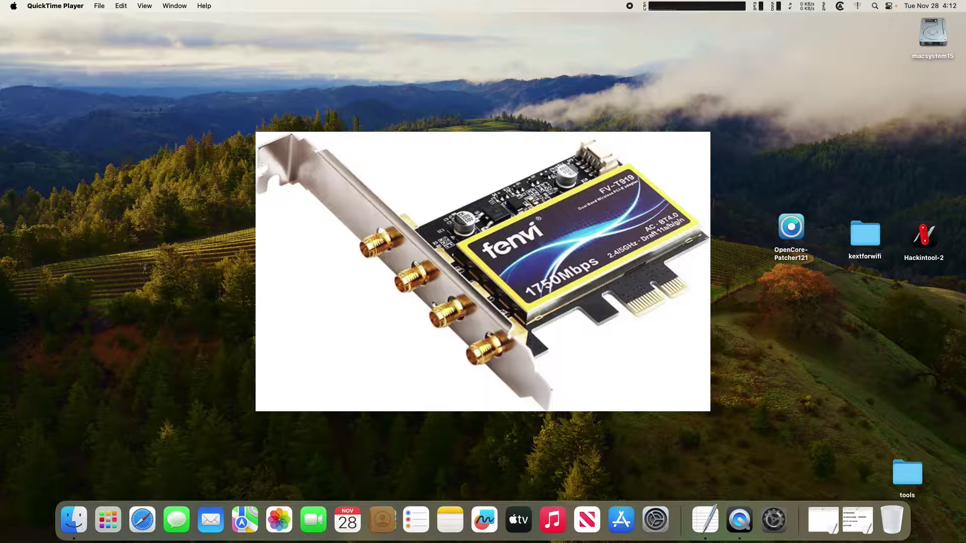
- Check the current Wi-Fi status and open the full System Report from the About This Mac information
click(858, 7)
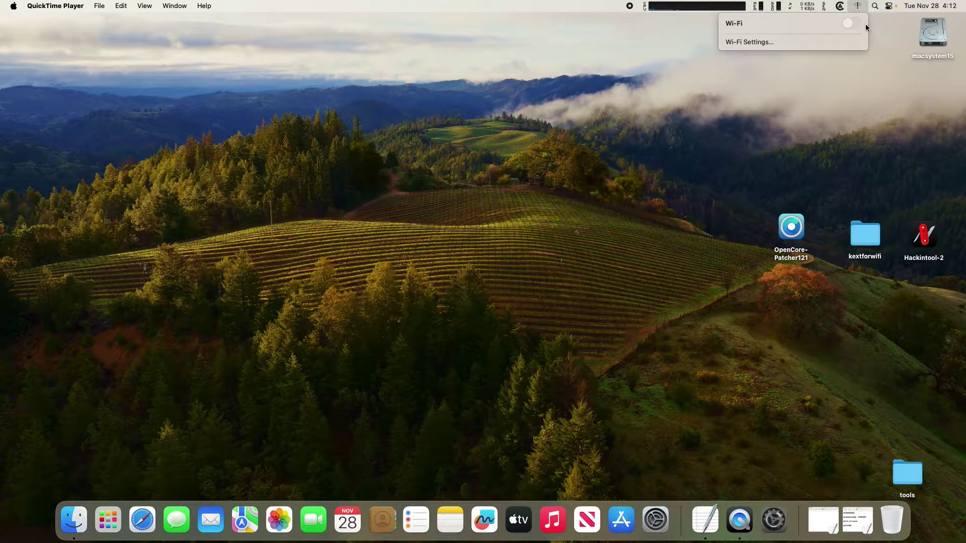
click(804, 87)
click(14, 6)
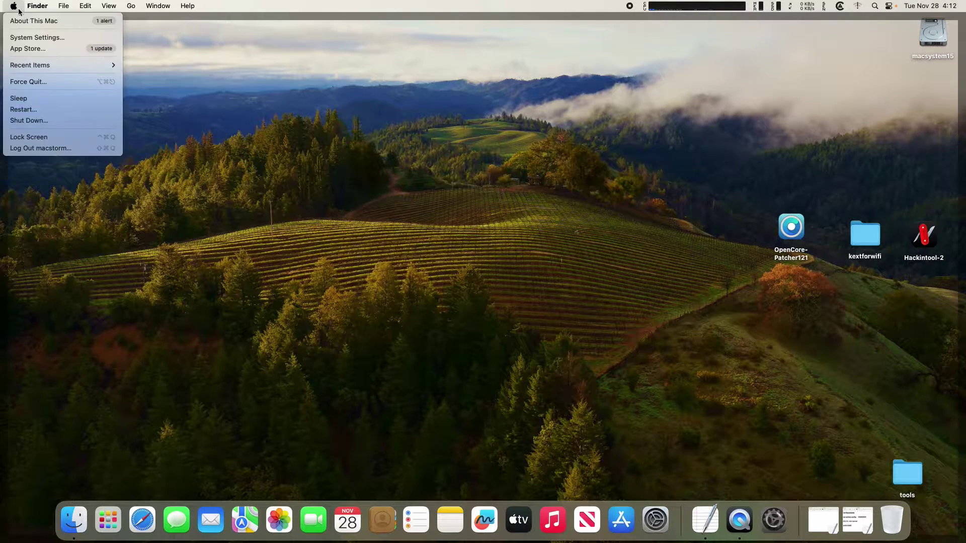
click(35, 18)
click(485, 279)
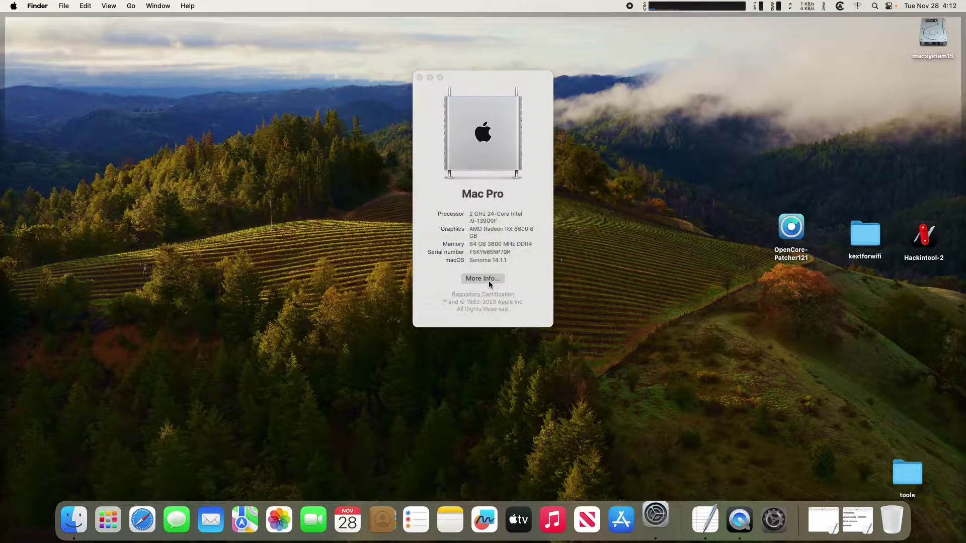
scroll(516, 295, down, 10)
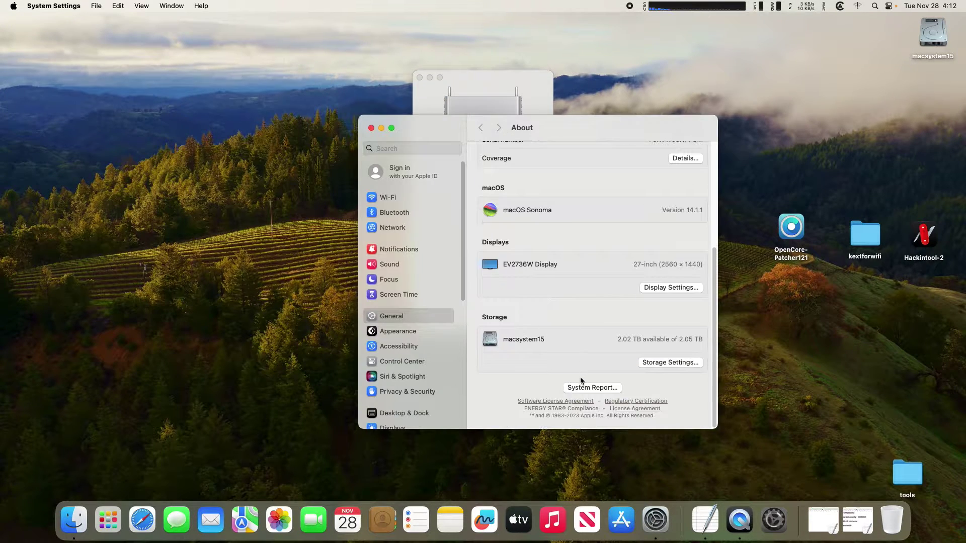
click(584, 387)
- Review the Bluetooth and Wi-Fi hardware details in the system report and close all the information windows
click(234, 116)
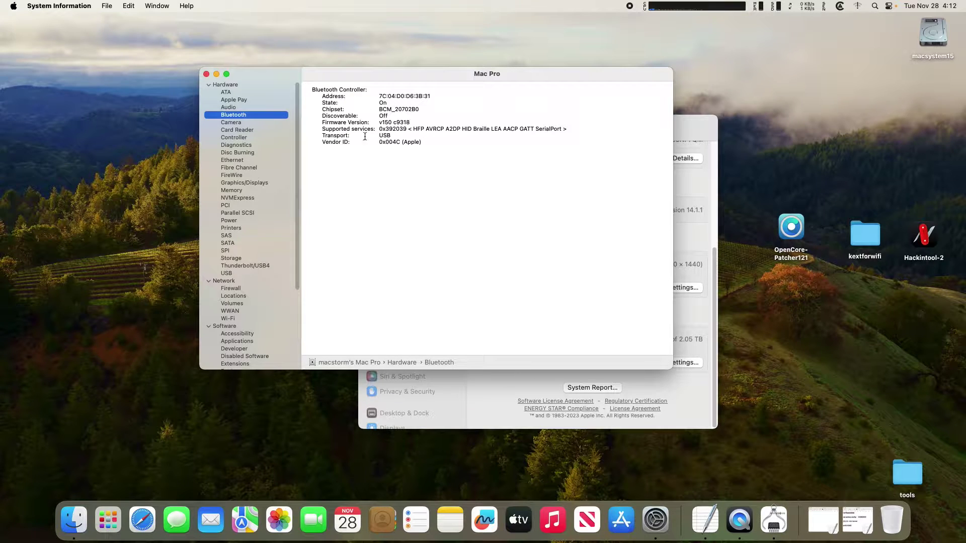
click(249, 319)
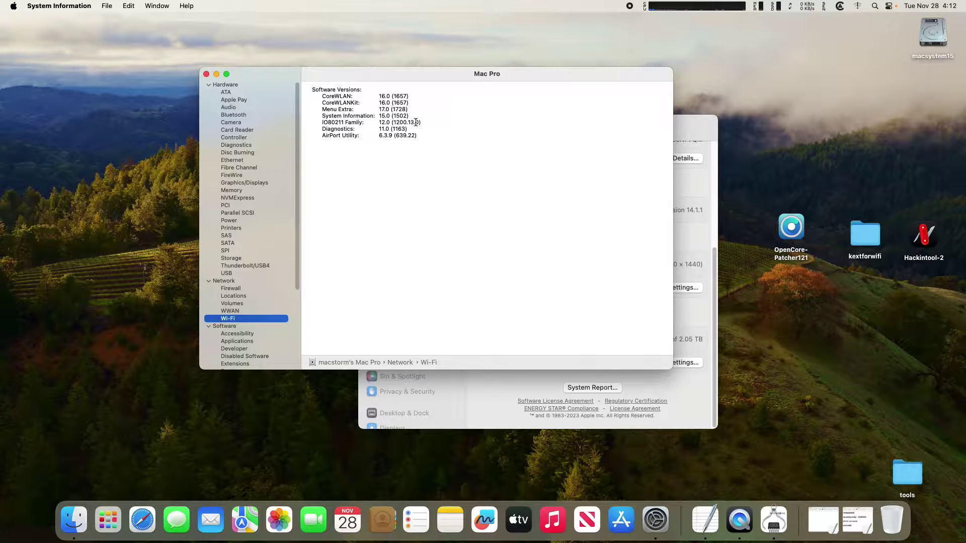
click(206, 74)
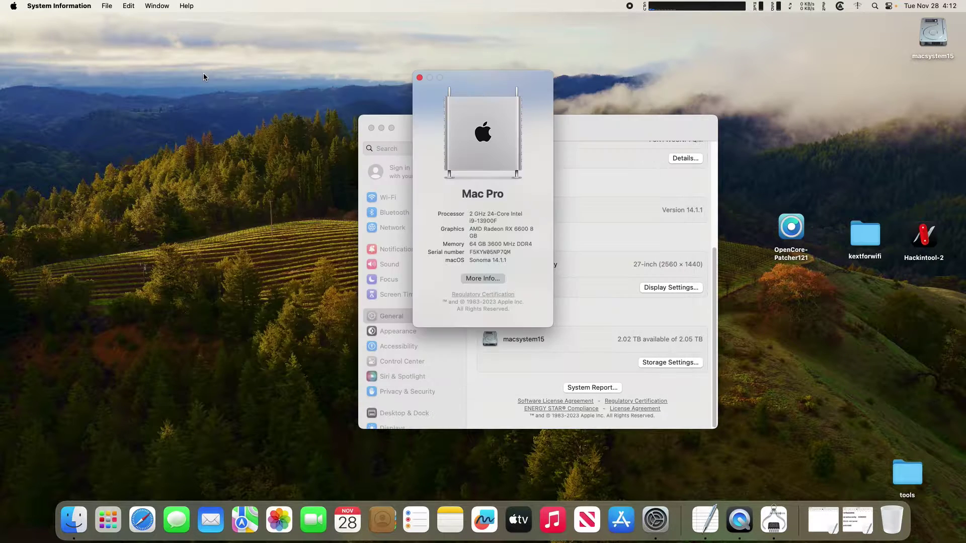
click(419, 77)
click(371, 129)
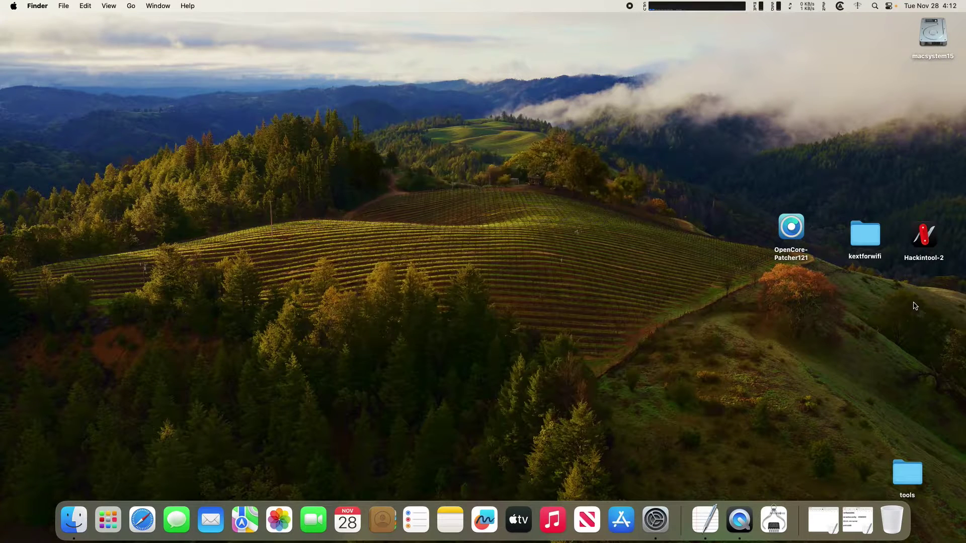
- Open Hackintool's PCIe device list, sort it by Class and widen the Device Name column
double_click(917, 237)
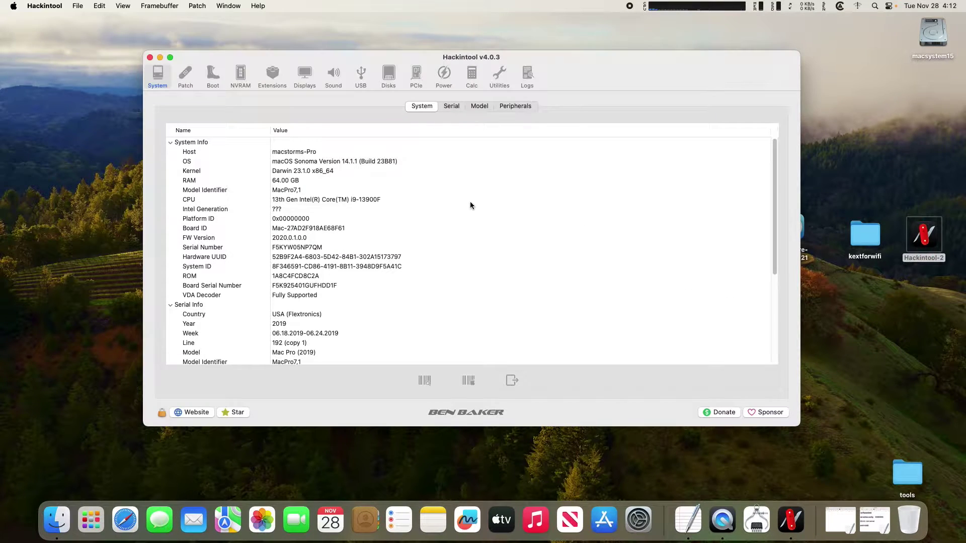
click(415, 76)
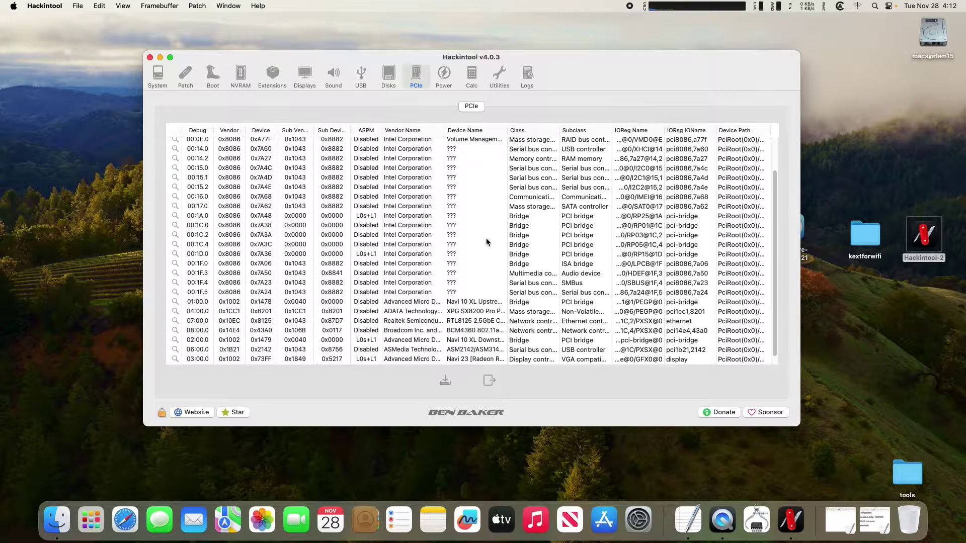
click(509, 131)
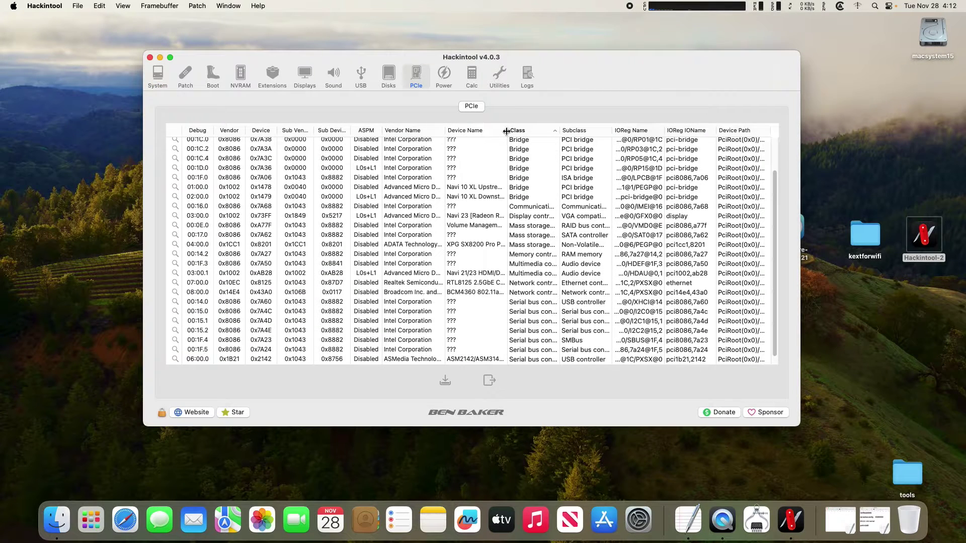
drag(507, 130, 573, 150)
scroll(525, 227, up, 5)
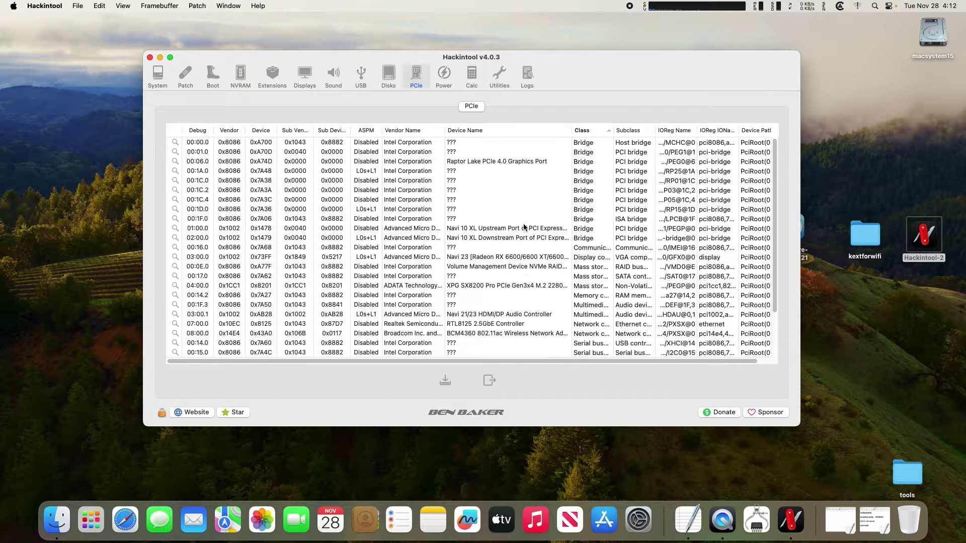
- Sort the PCIe devices by Device Name, locate the BCM4360 802.11ac wireless adapter and close Hackintool
click(493, 131)
scroll(535, 231, down, 5)
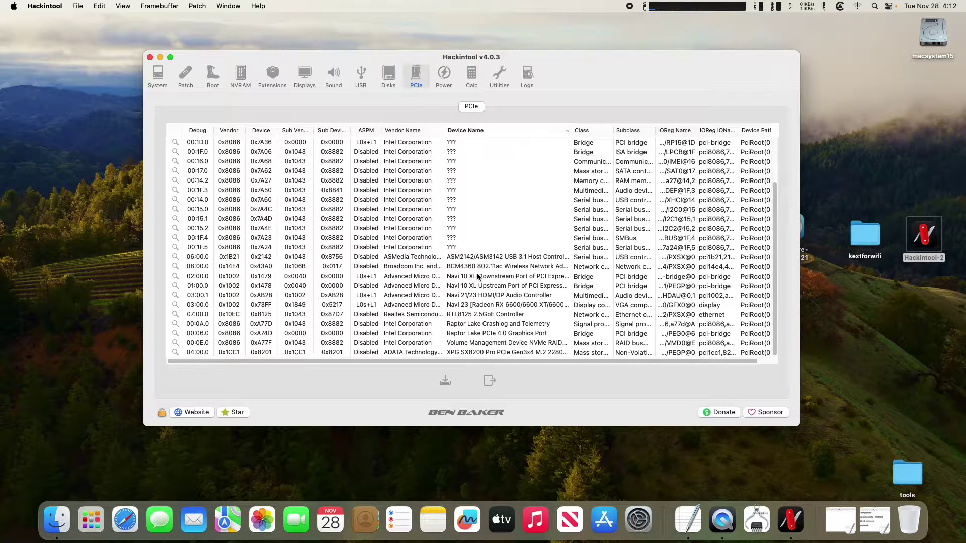
click(467, 267)
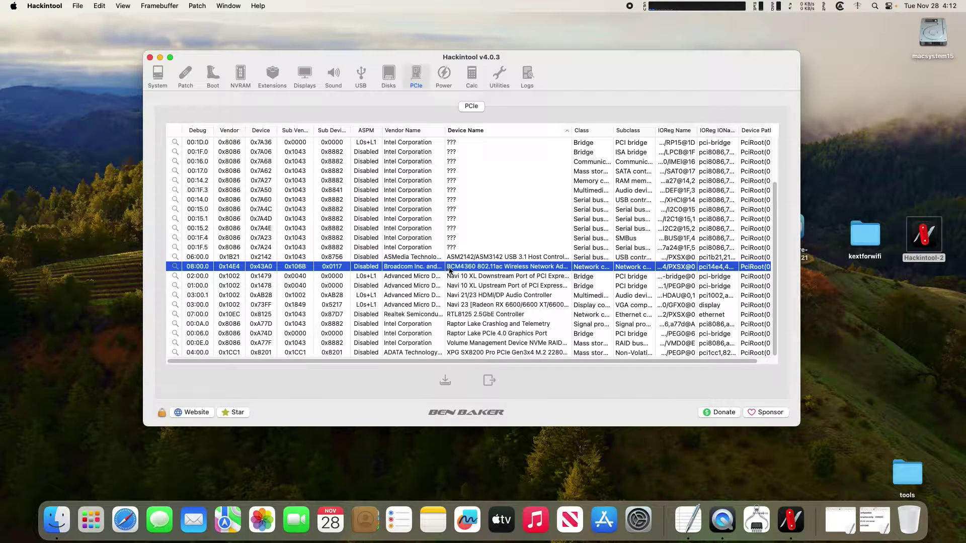
click(150, 58)
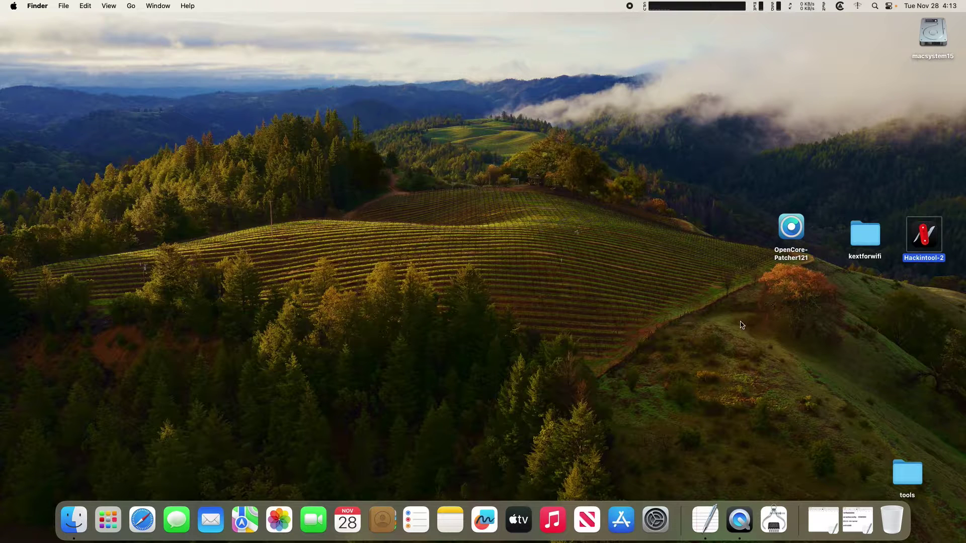
- Launch OpenCore Configurator96 from the second page of Launchpad
click(114, 517)
drag(535, 384, 343, 356)
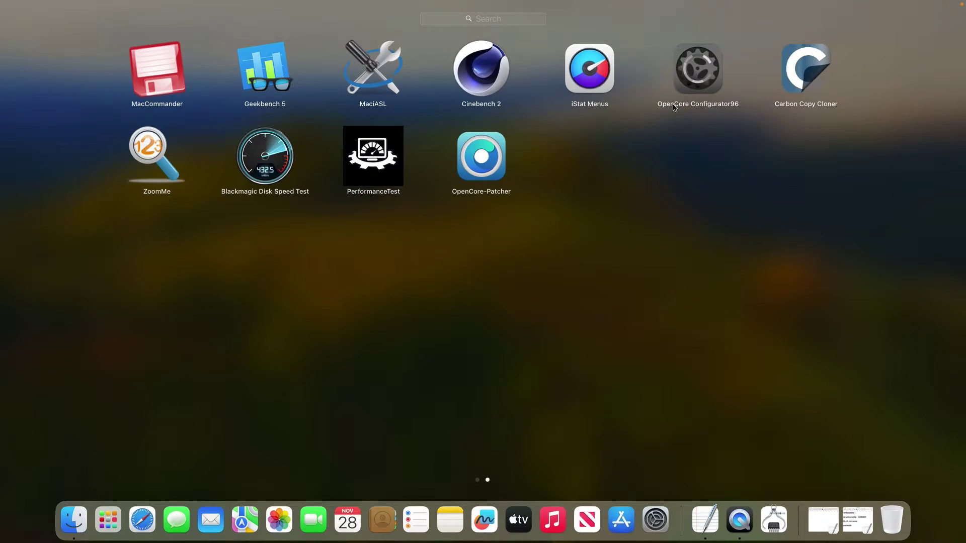
click(695, 80)
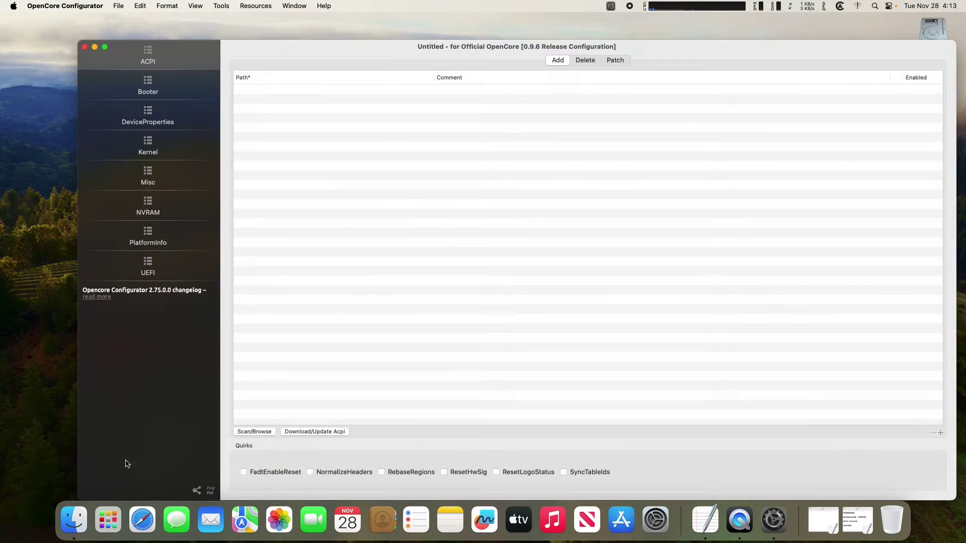
- Launch ZoomMe and dismiss its Apple ID sign-in request
click(108, 518)
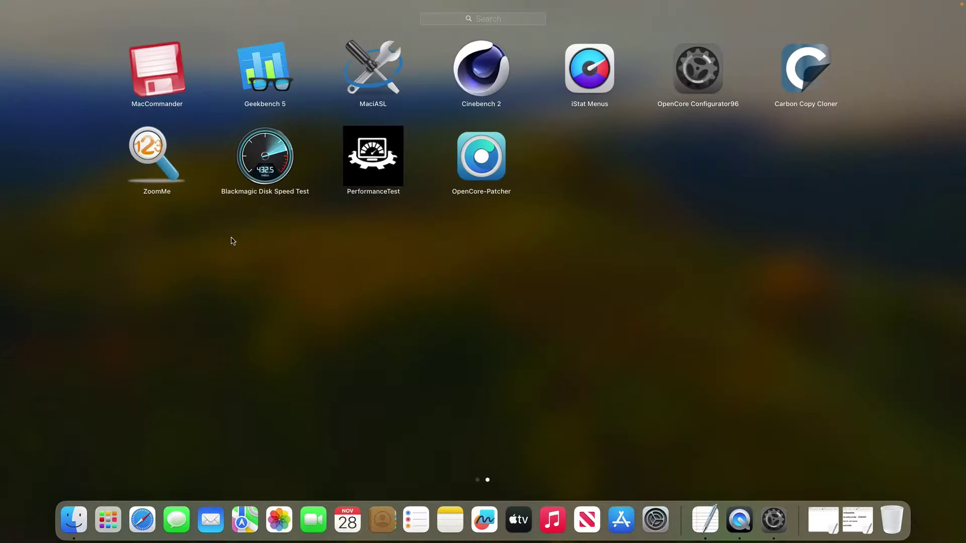
click(170, 176)
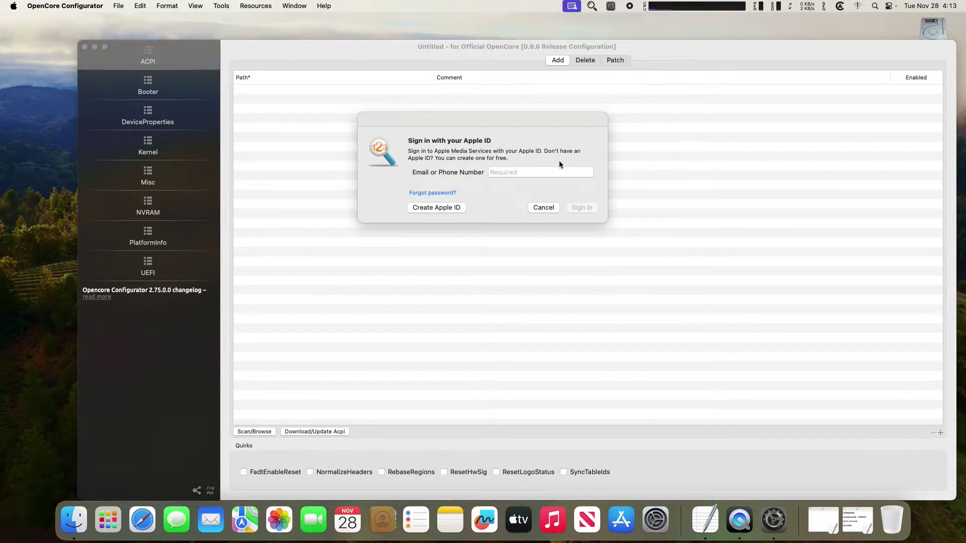
click(544, 208)
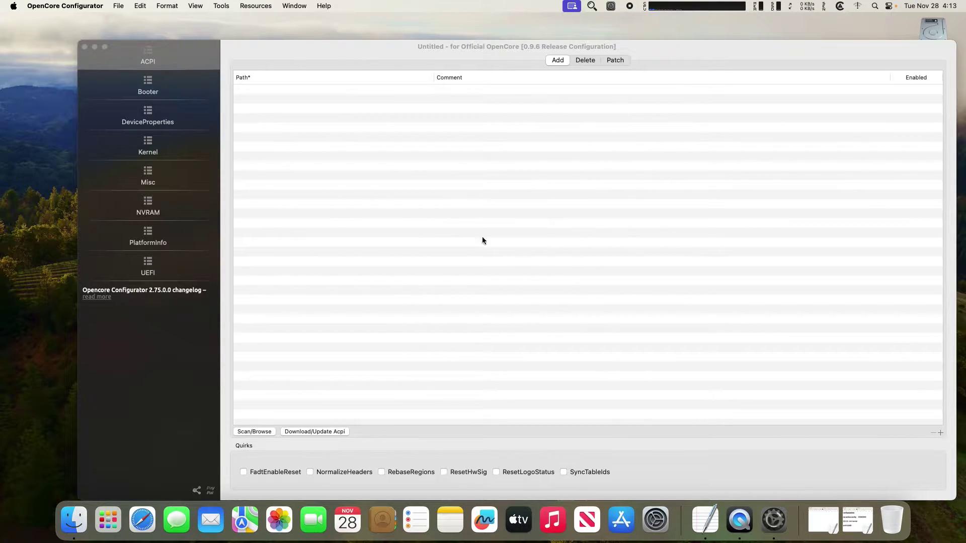
- Mount the EFI partition on disk0s1 by entering the account password, open its config.plist and dismiss the validator report
click(610, 8)
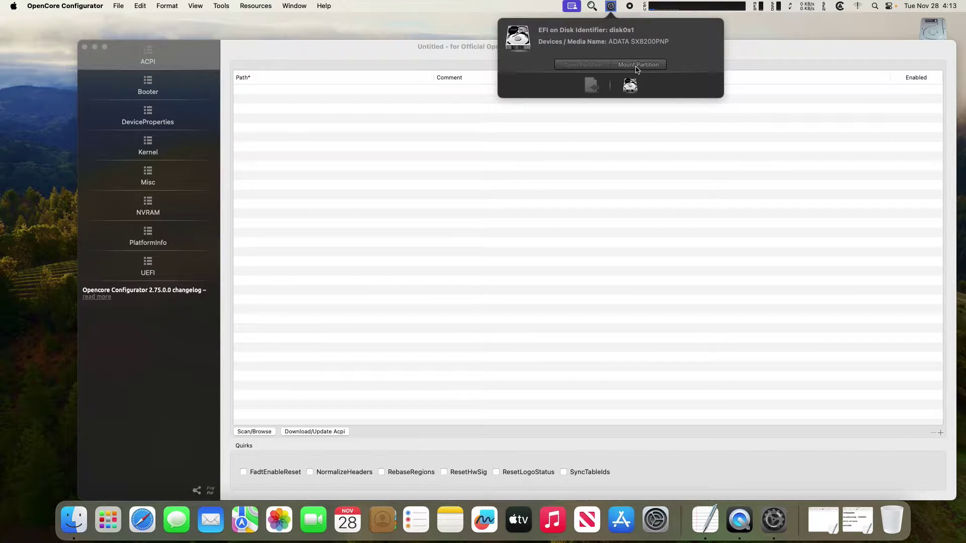
click(638, 64)
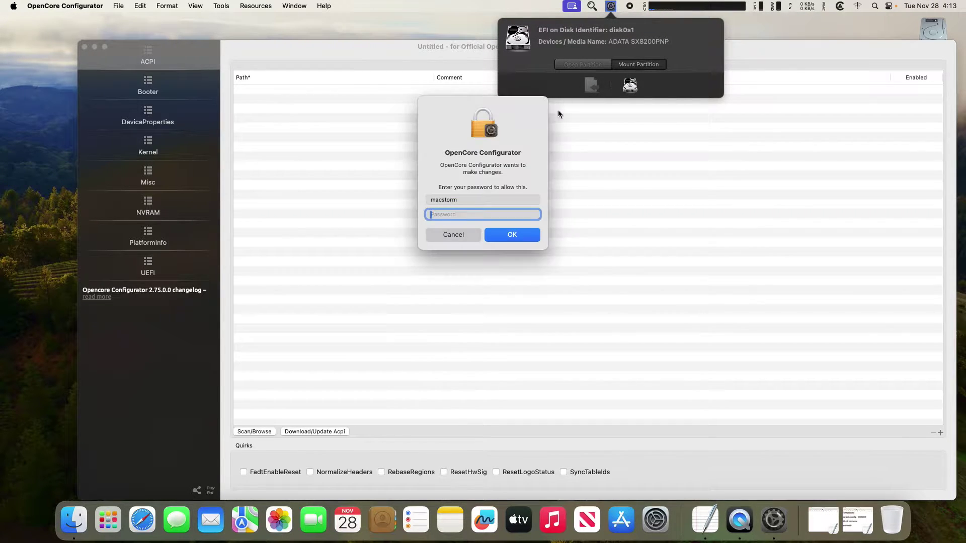
text(*****)
key(Return)
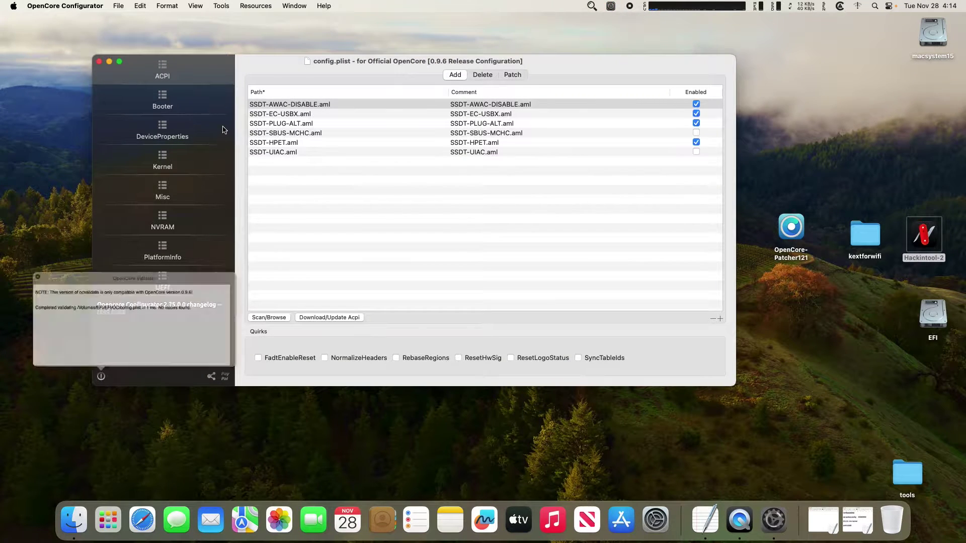
click(14, 242)
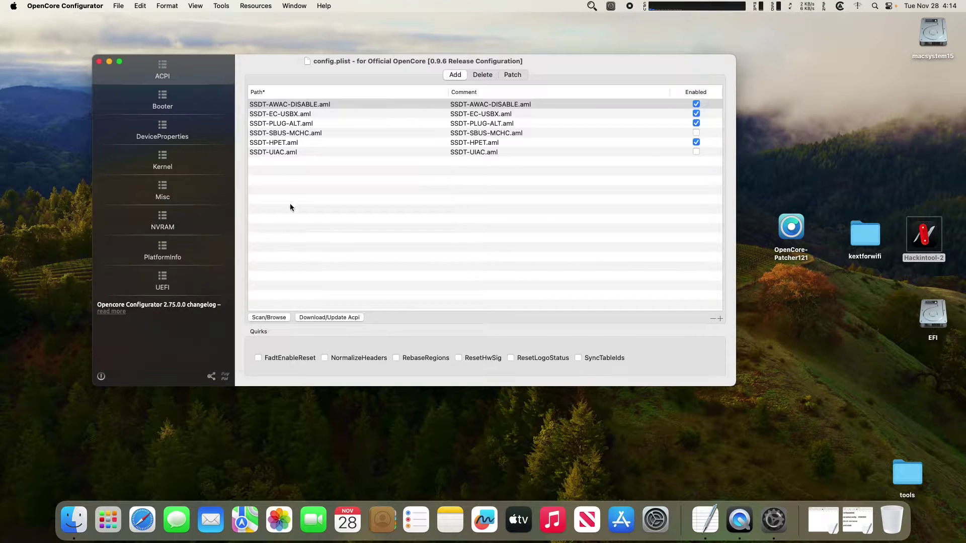
- Open the mounted EFI partition in Finder and close the open config.plist window
click(610, 5)
click(584, 65)
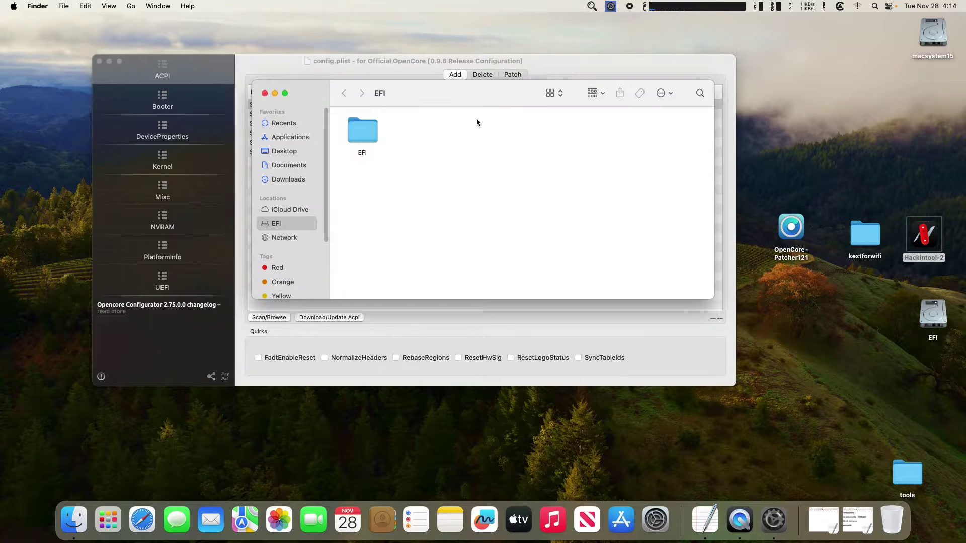
click(100, 61)
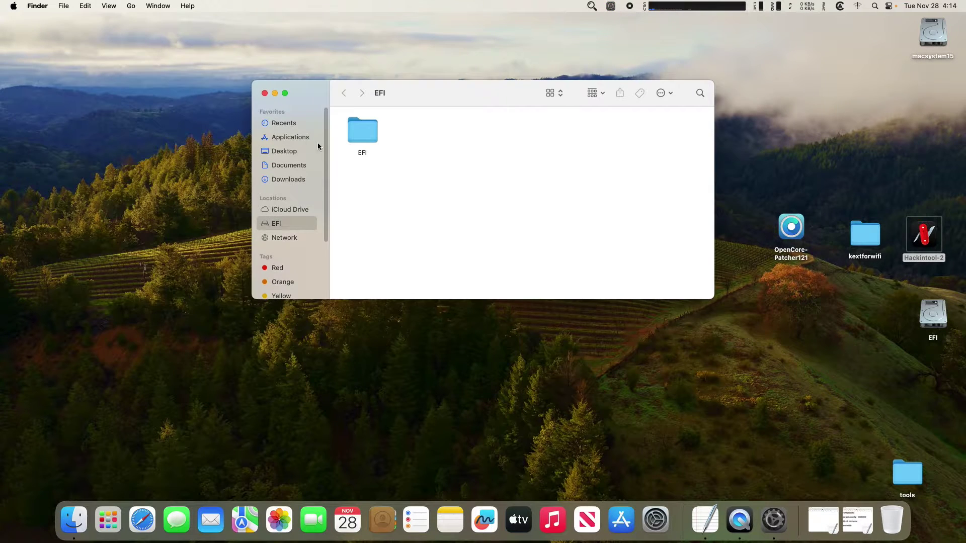
- Open config.plist from the EFI/OC folder with OpenCore Configurator96
double_click(363, 134)
double_click(421, 134)
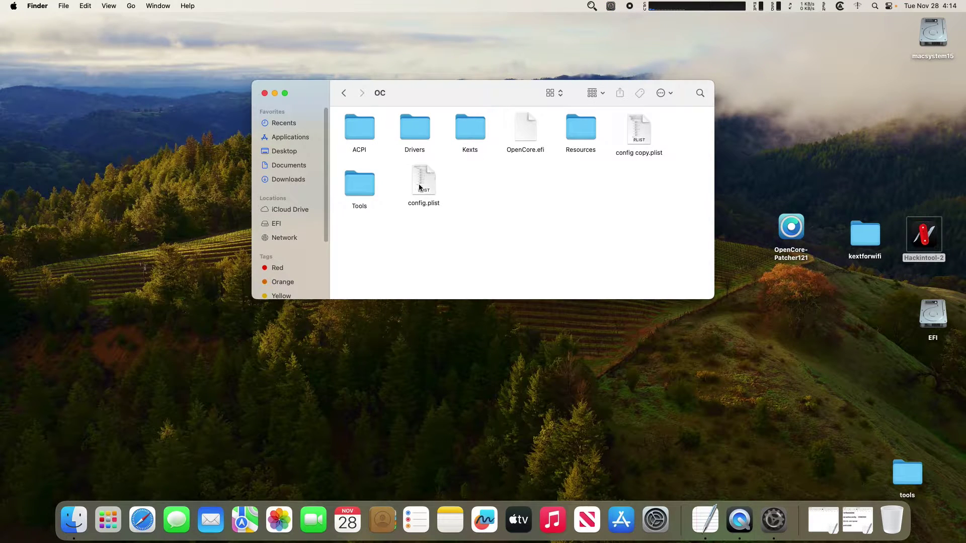
click(421, 183)
right_click(423, 180)
mouse_move(450, 200)
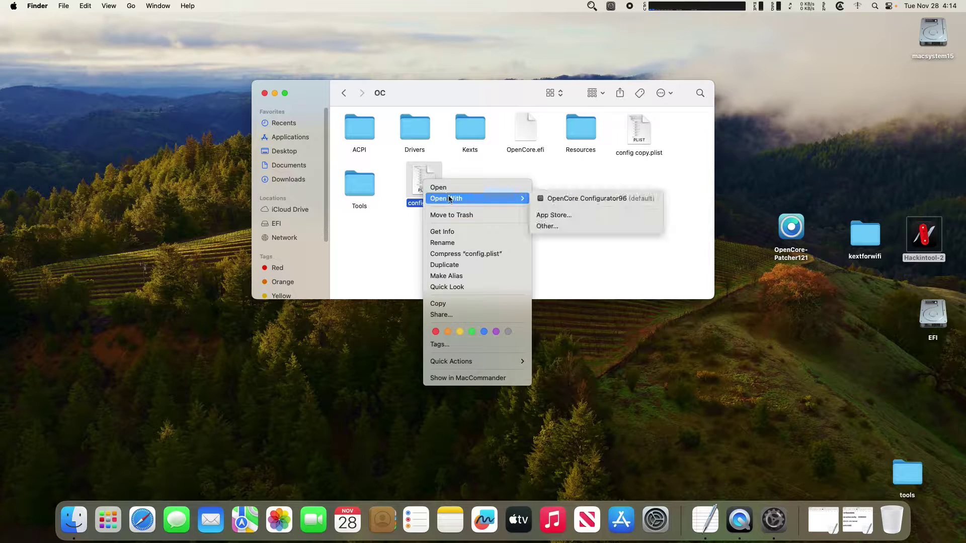
click(584, 199)
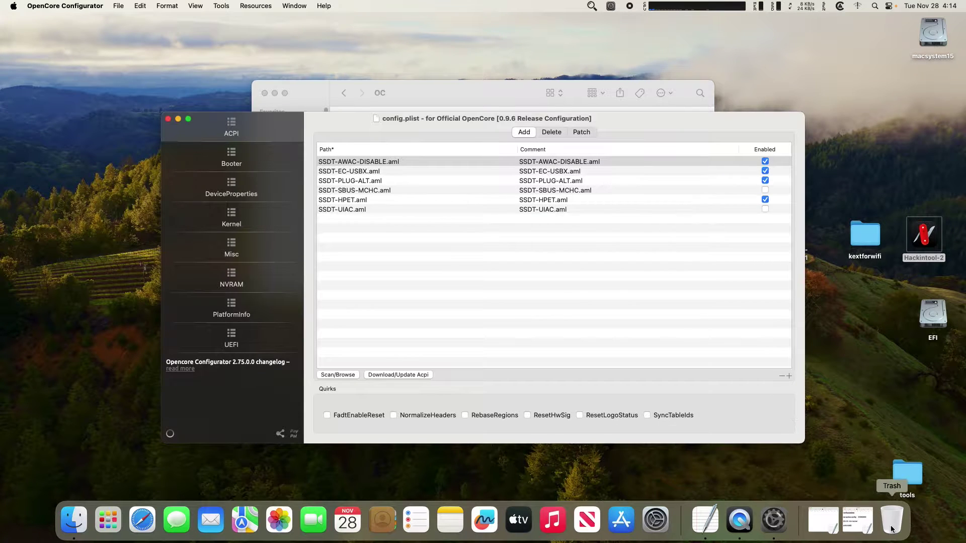
- Open the minimized wifinative note, dismiss the validator report and arrange the note beside the configuration window
click(863, 521)
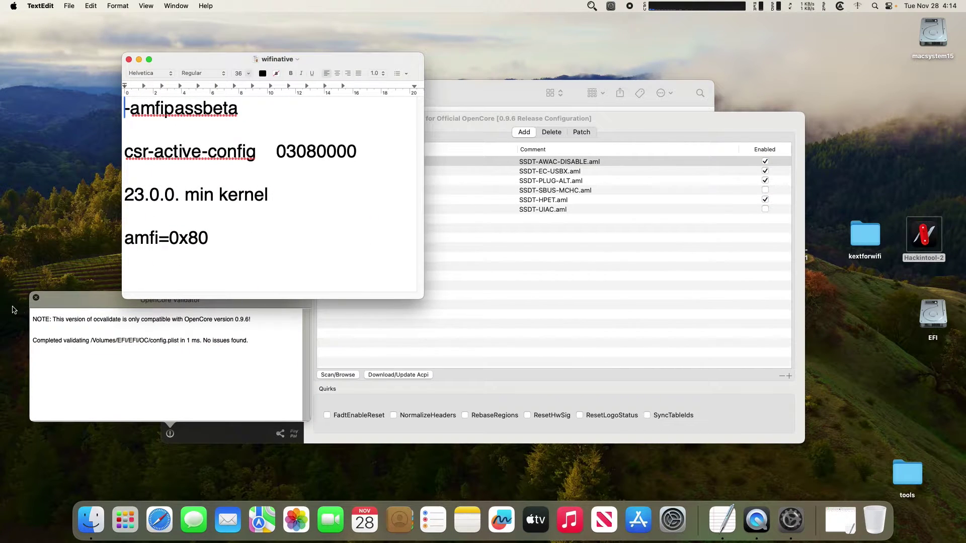
click(35, 297)
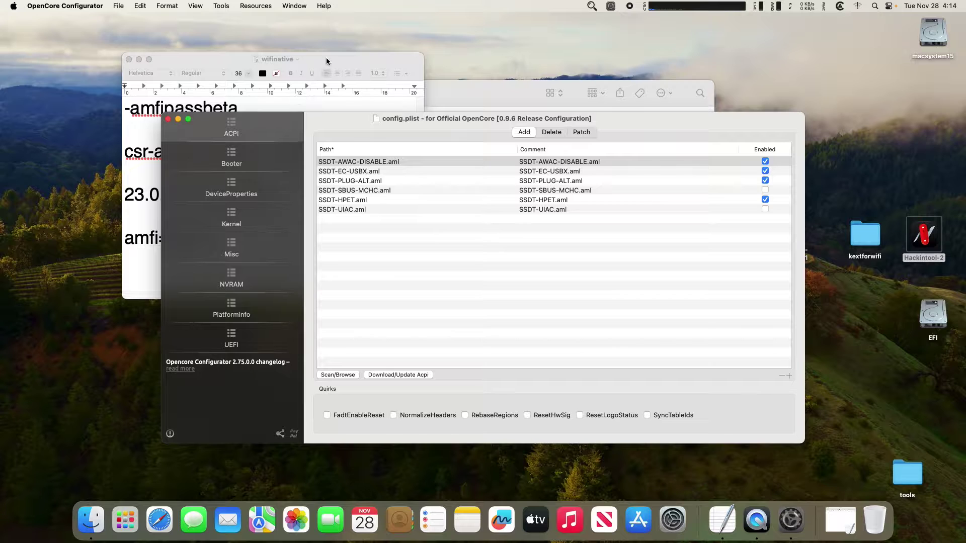
drag(326, 60, 216, 45)
drag(616, 128, 700, 103)
- Set csr-active-config to 03080000 under NVRAM UUID 7C436110-AB2A-4BBB-A880-FE41995C9F82
click(327, 253)
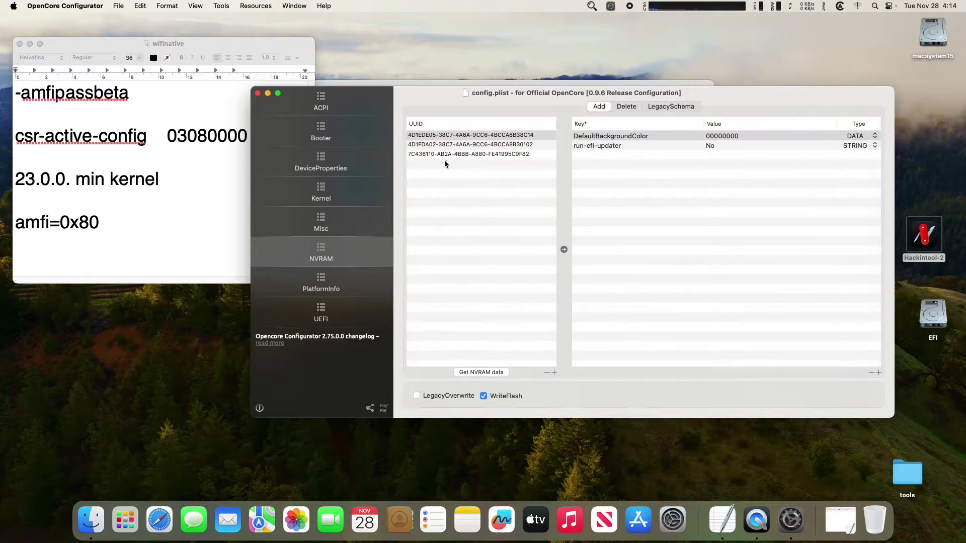
click(472, 155)
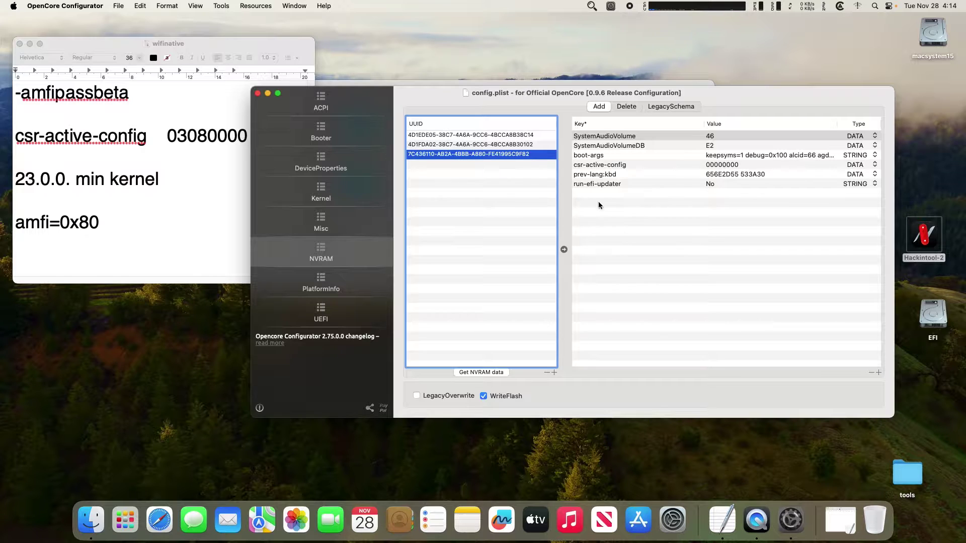
double_click(727, 165)
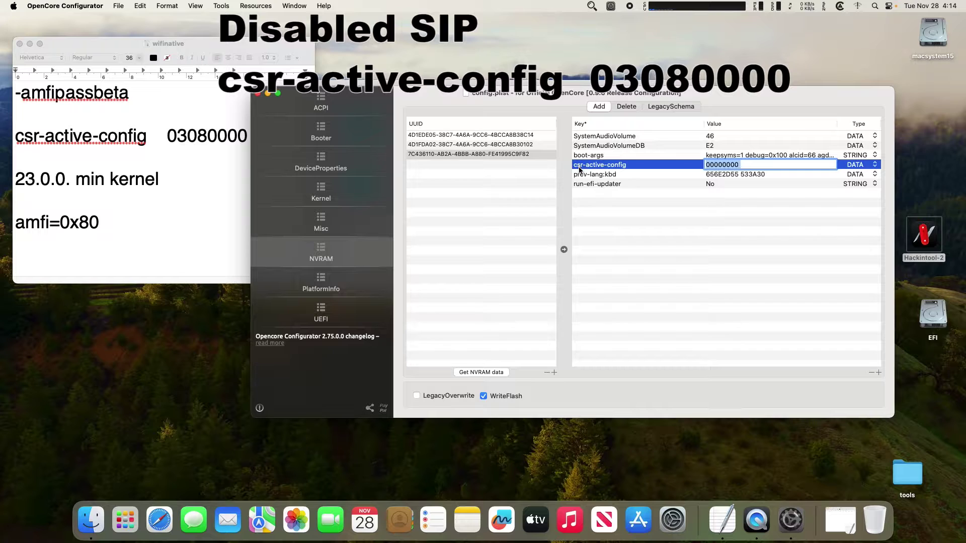
click(723, 165)
text(8)
key(Return)
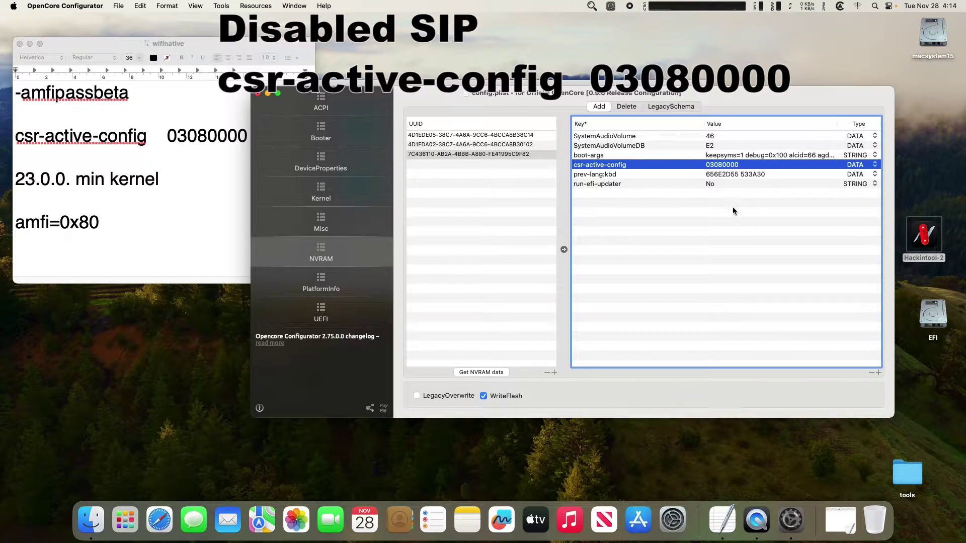
- Reposition and widen the configuration window so the full boot-args value fits in its row
key(super+shift+1)
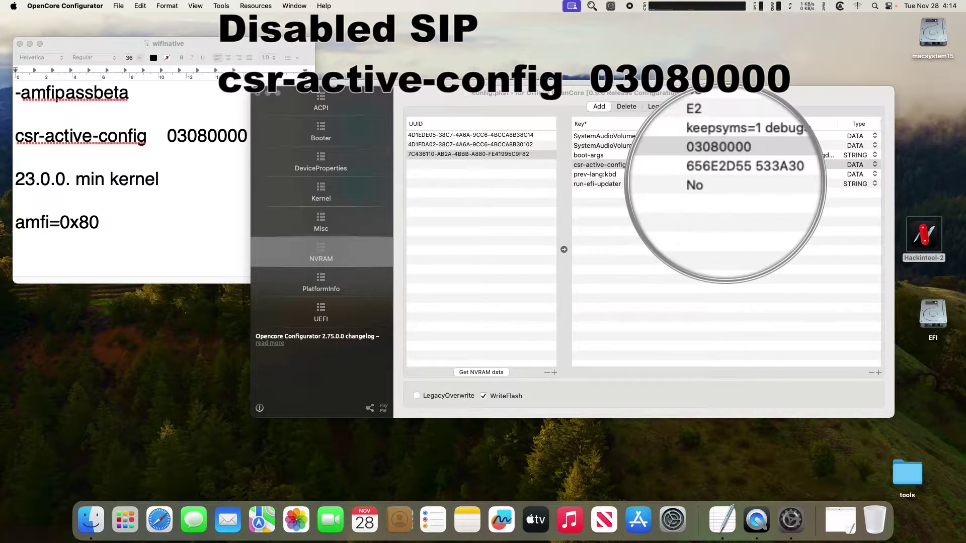
key(super+shift+1)
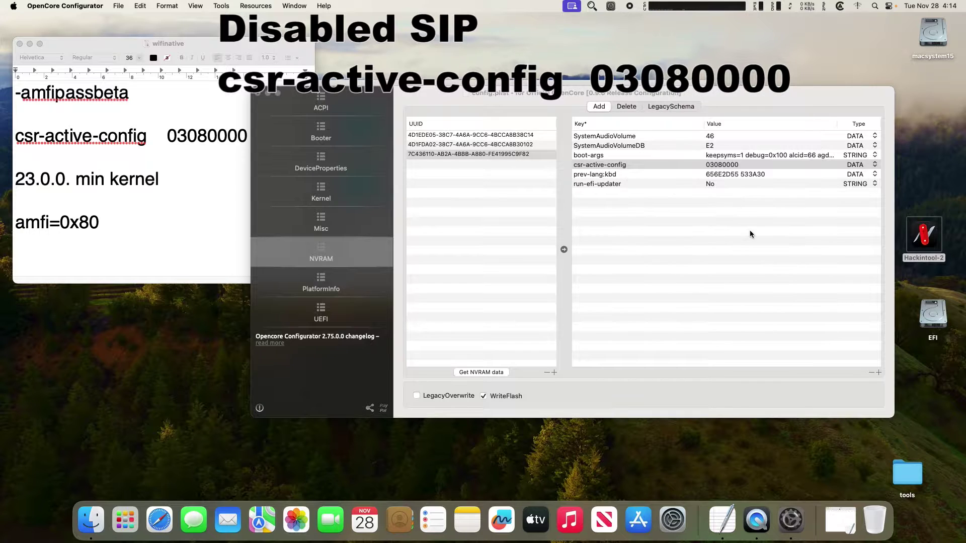
drag(744, 99, 692, 115)
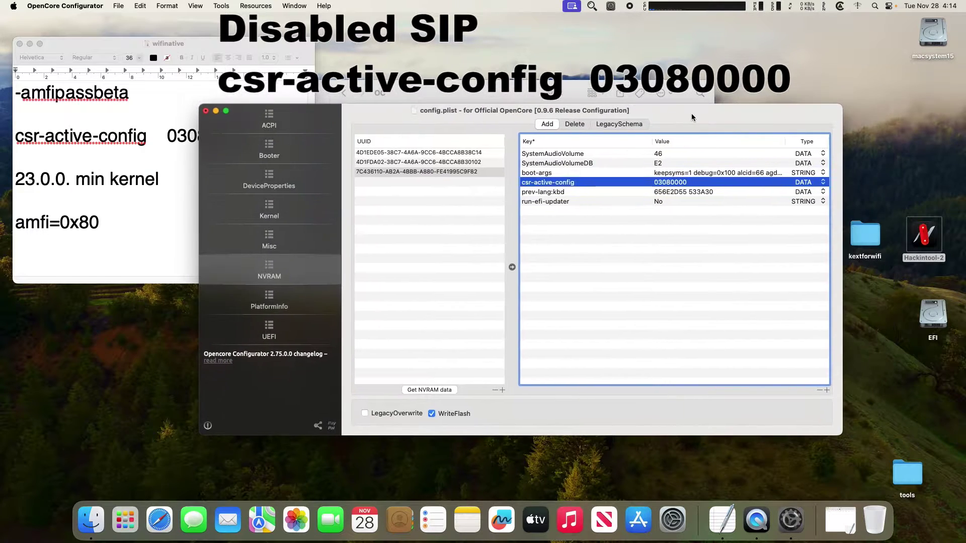
click(585, 174)
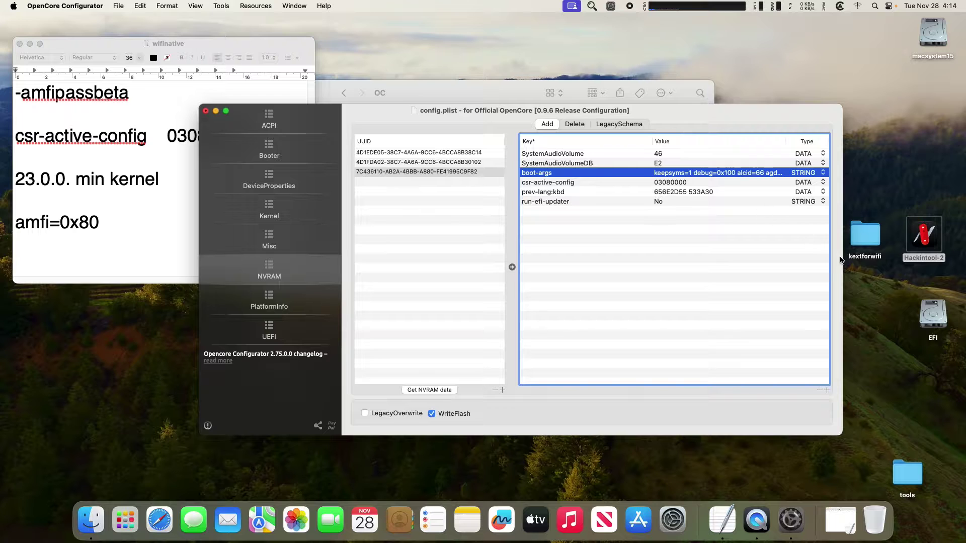
drag(842, 258, 925, 258)
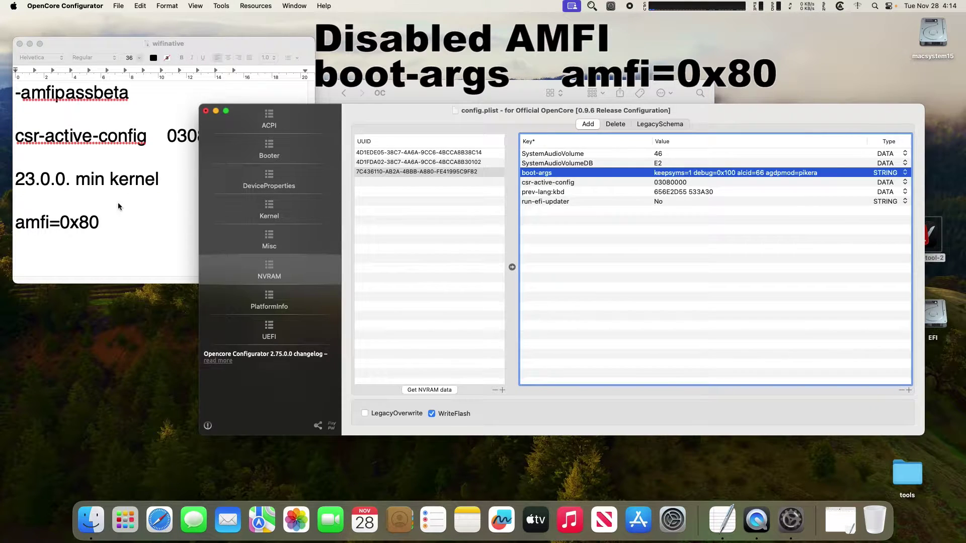
- Copy amfi=0x80 from the wifinative note and append it to the boot-args value in NVRAM
click(71, 230)
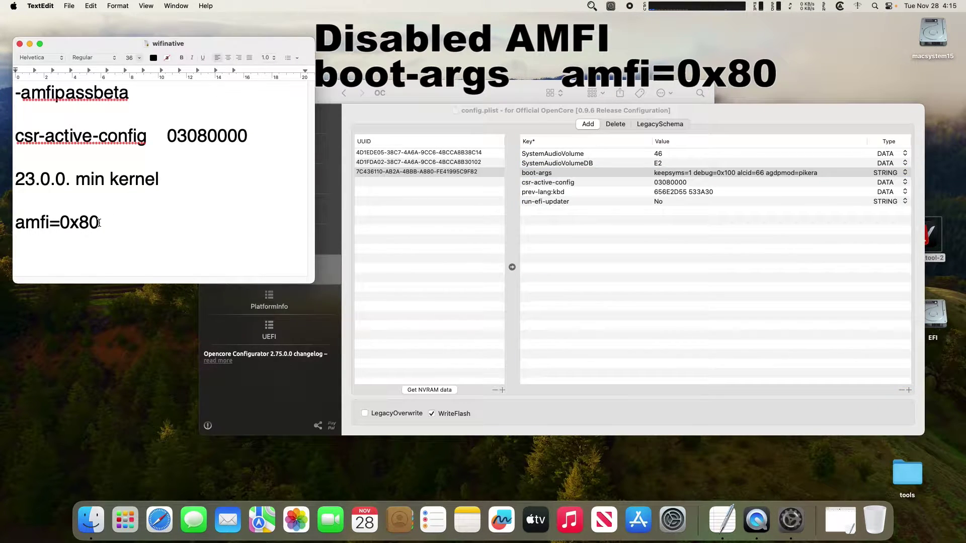
drag(99, 223, 14, 222)
right_click(67, 221)
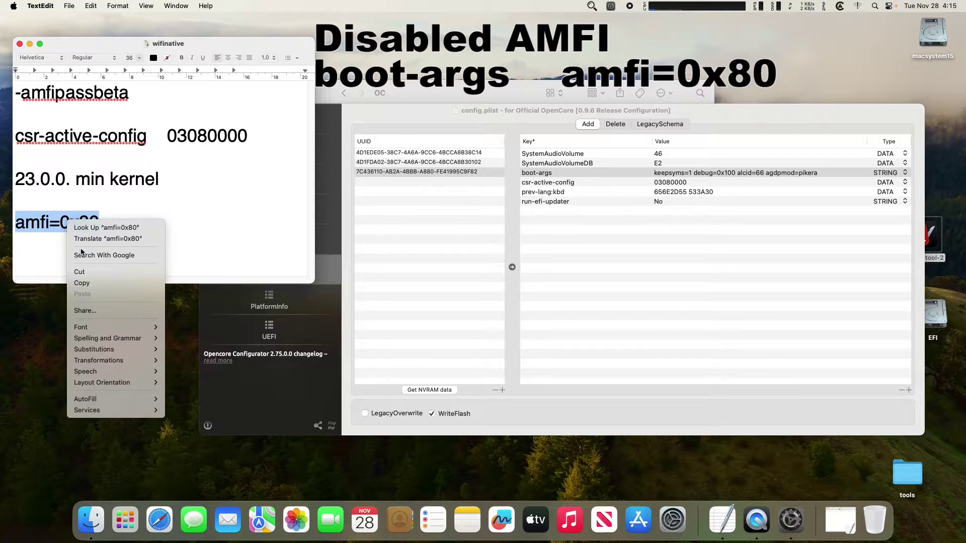
click(93, 284)
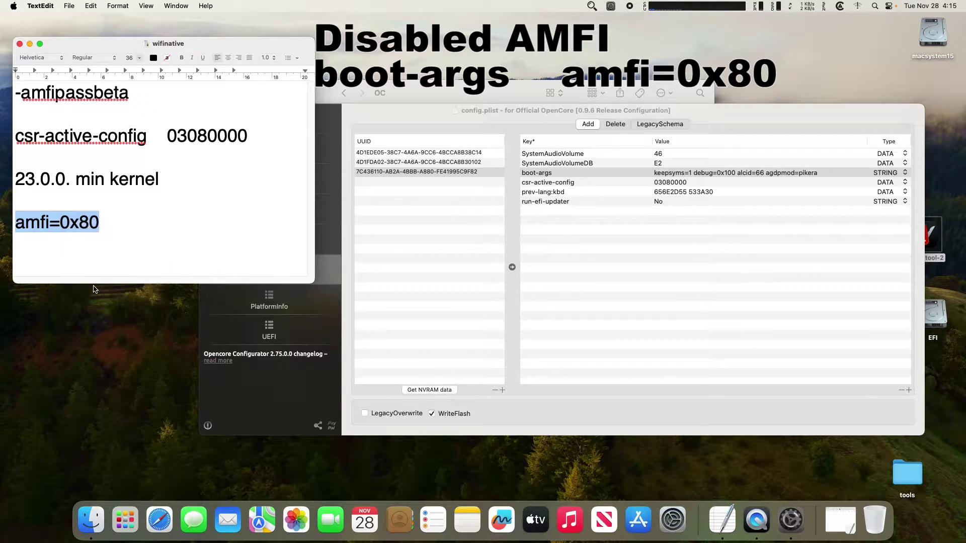
click(809, 174)
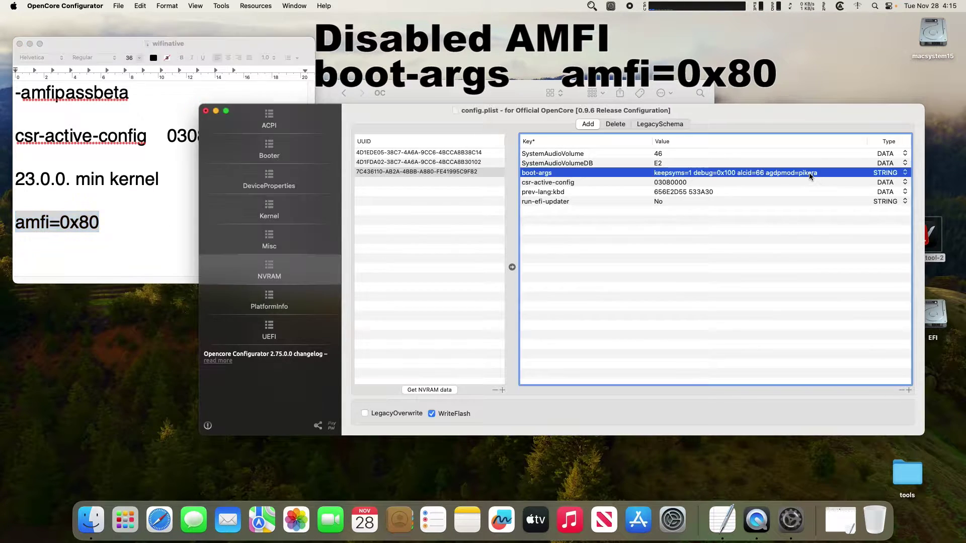
click(809, 173)
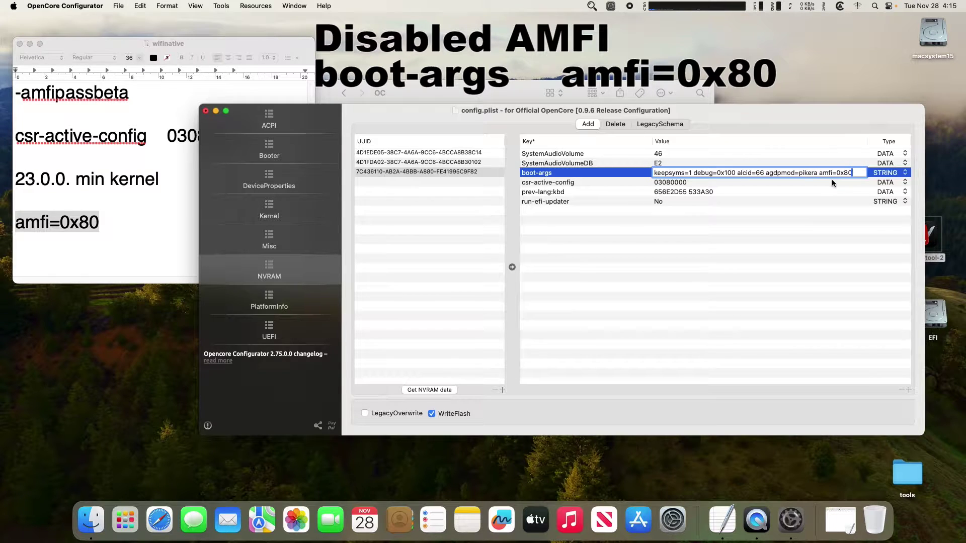
key(Return)
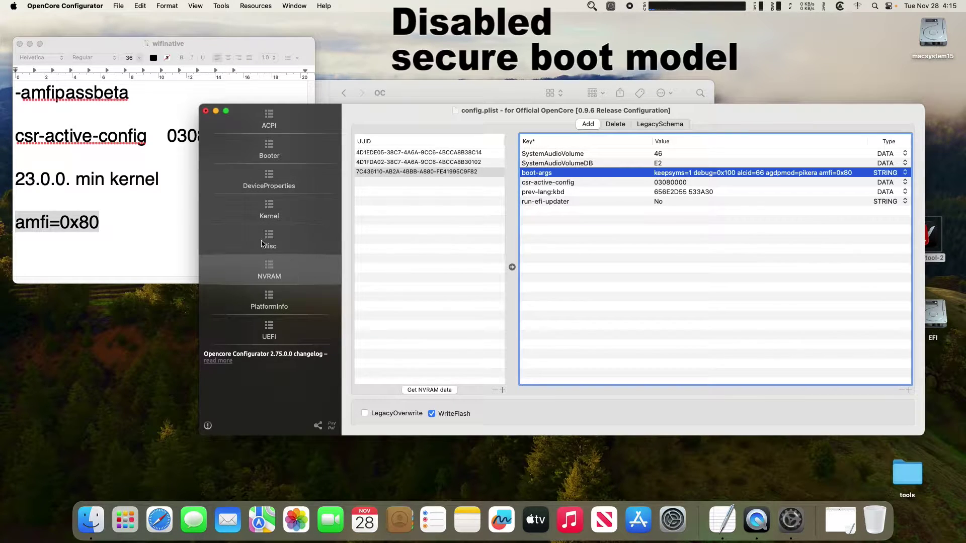
- Set SecureBootModel to Disabled in the Misc security settings
click(273, 244)
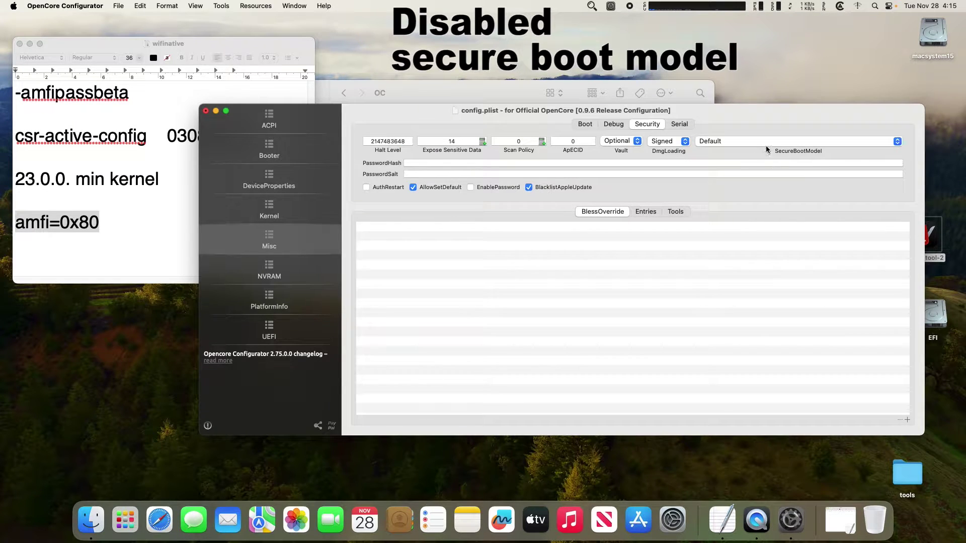
click(899, 142)
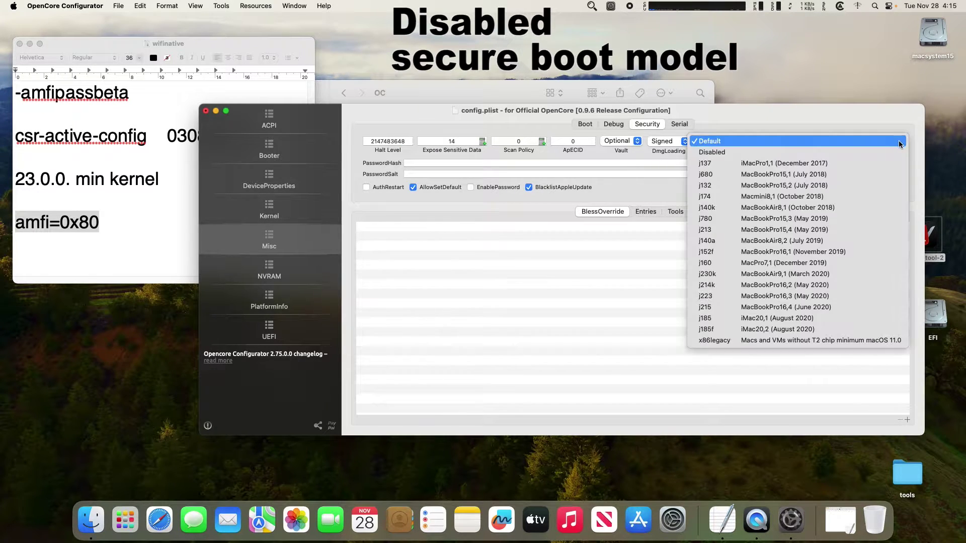
click(838, 152)
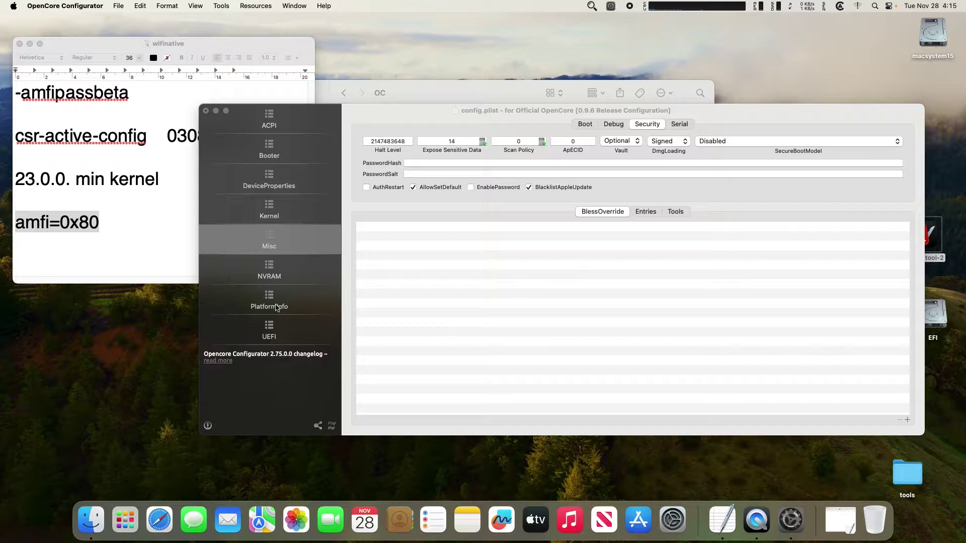
- Recheck the NVRAM entries, save config.plist and dismiss the validator report
click(280, 276)
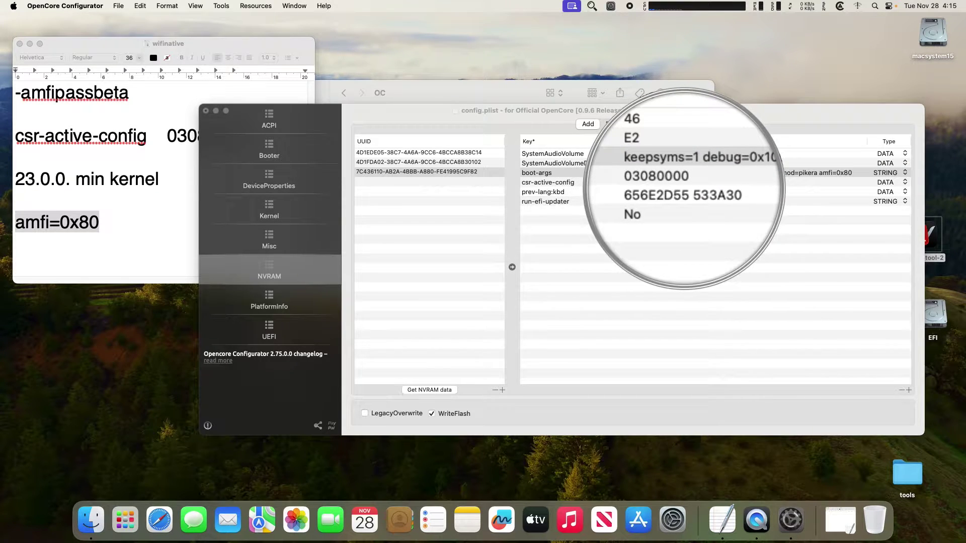
click(402, 116)
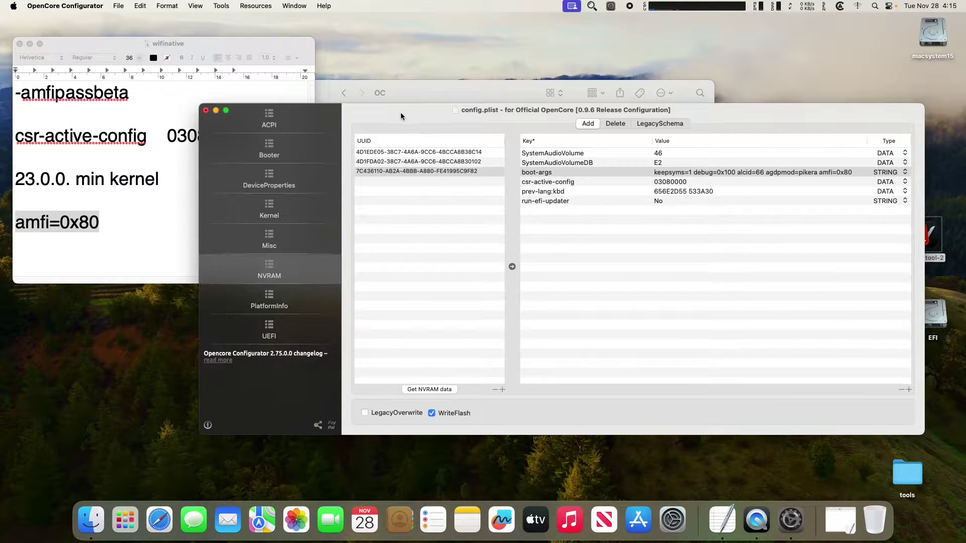
click(120, 5)
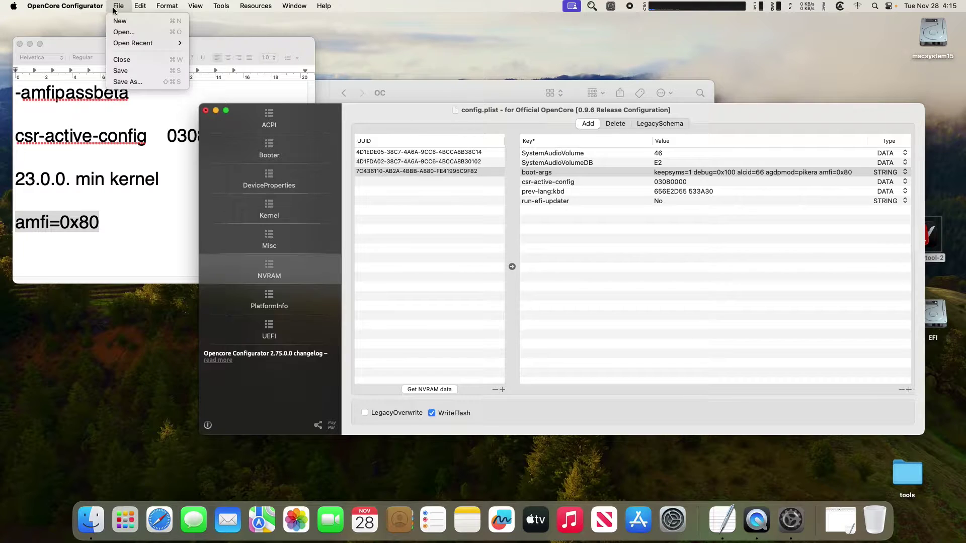
click(139, 71)
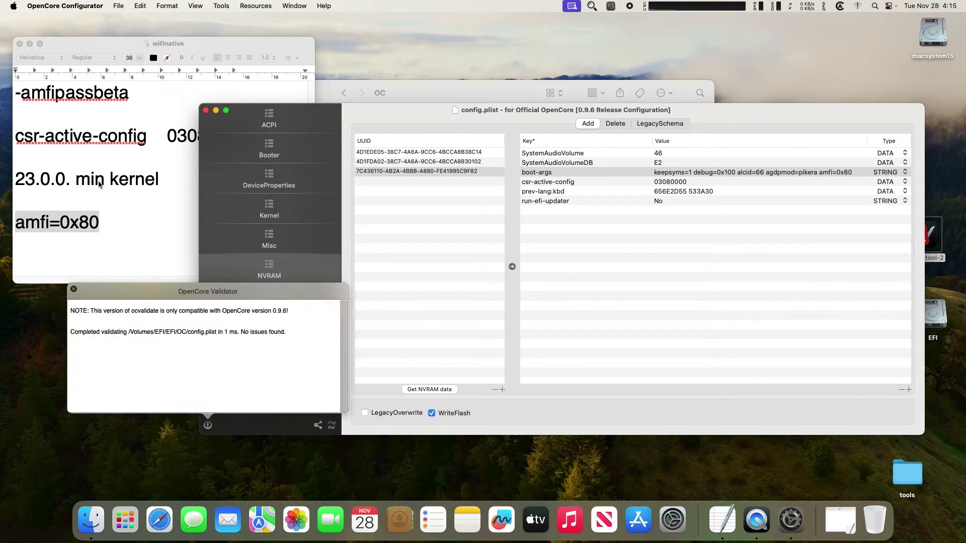
click(74, 290)
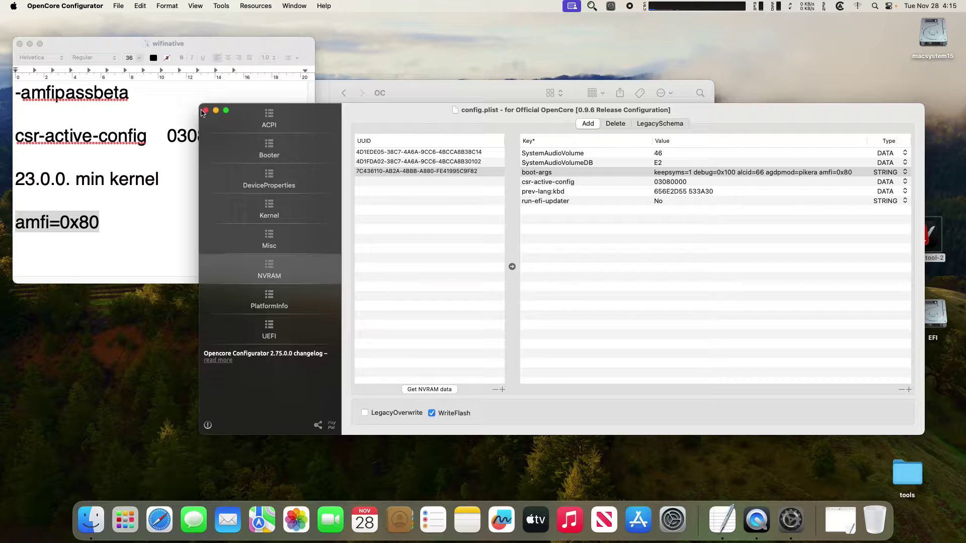
- Close the config.plist window, the wifinative note and the OC folder window
click(207, 110)
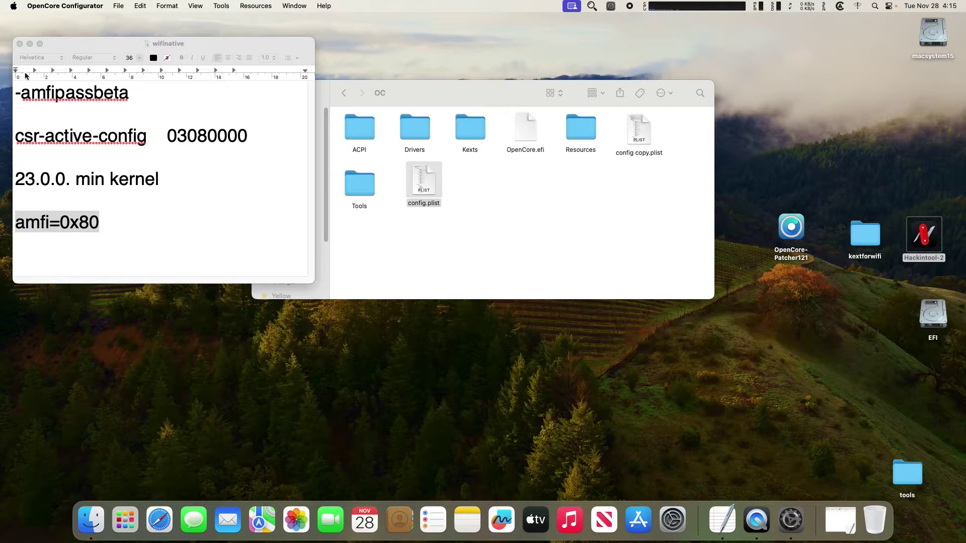
click(20, 44)
click(264, 93)
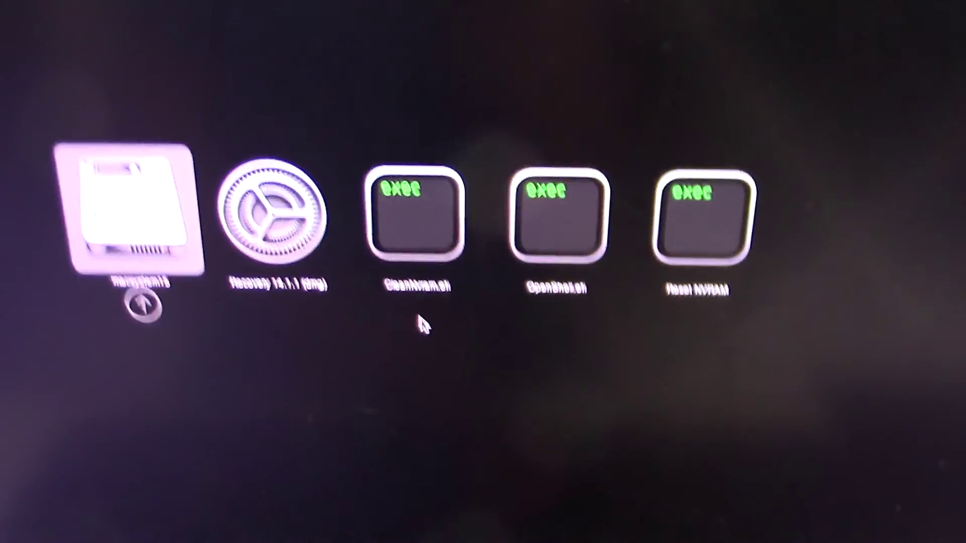
- Move the selection in the OpenCore boot picker to Reset NVRAM
key(Right)
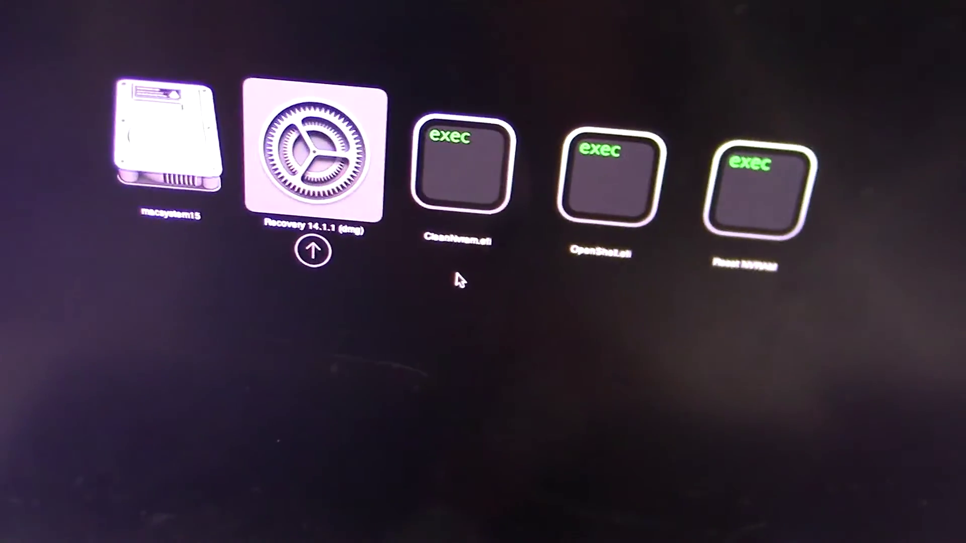
key(Right)
key(Right)
key(Right)
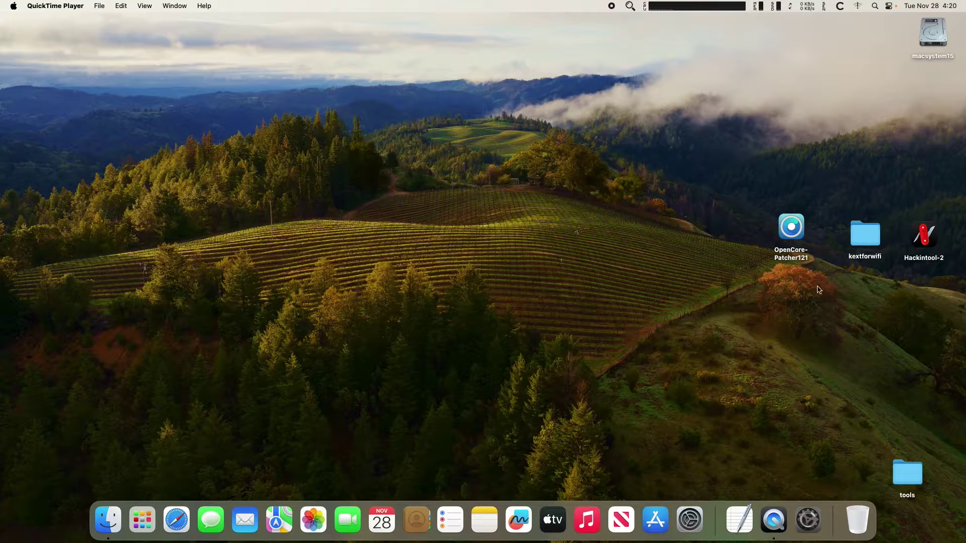
- Launch OpenCore-Patcher121, start the Post-Install root patching for Modern Wireless and authorize it with the administrator password
double_click(791, 225)
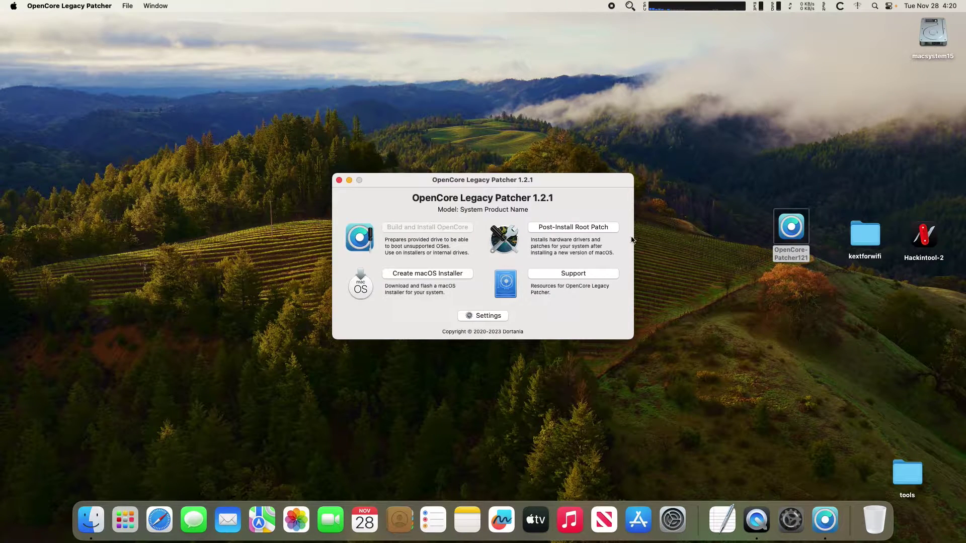
key(super+shift+z)
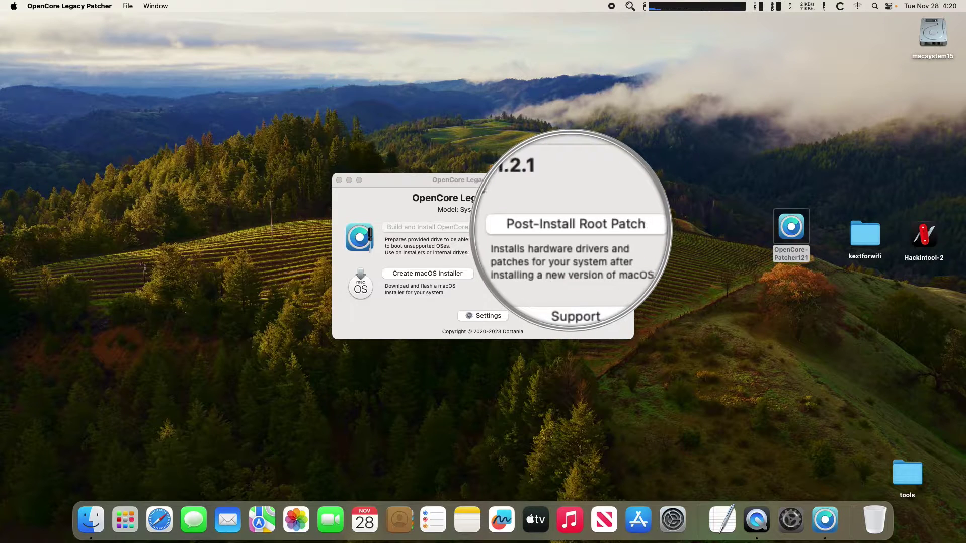
click(570, 227)
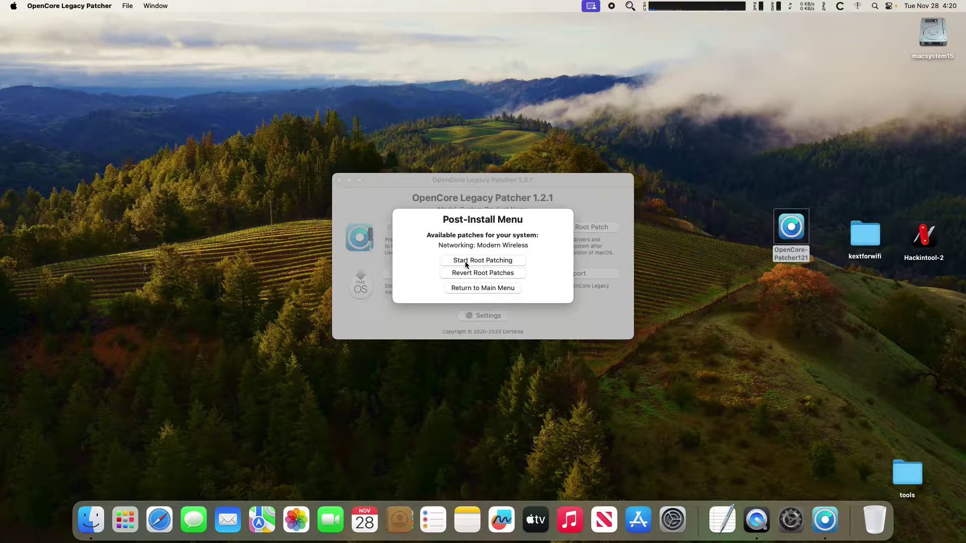
click(499, 260)
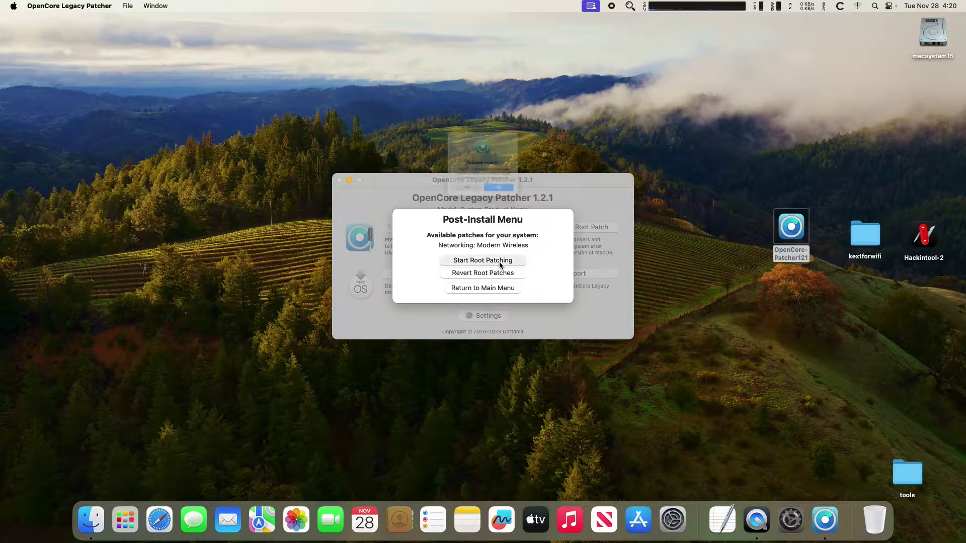
click(515, 209)
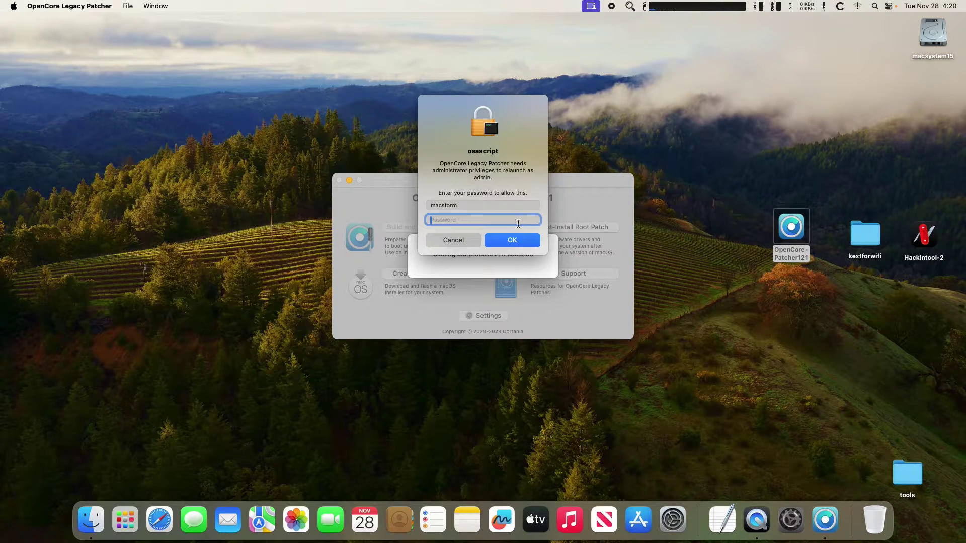
text(••••)
key(Return)
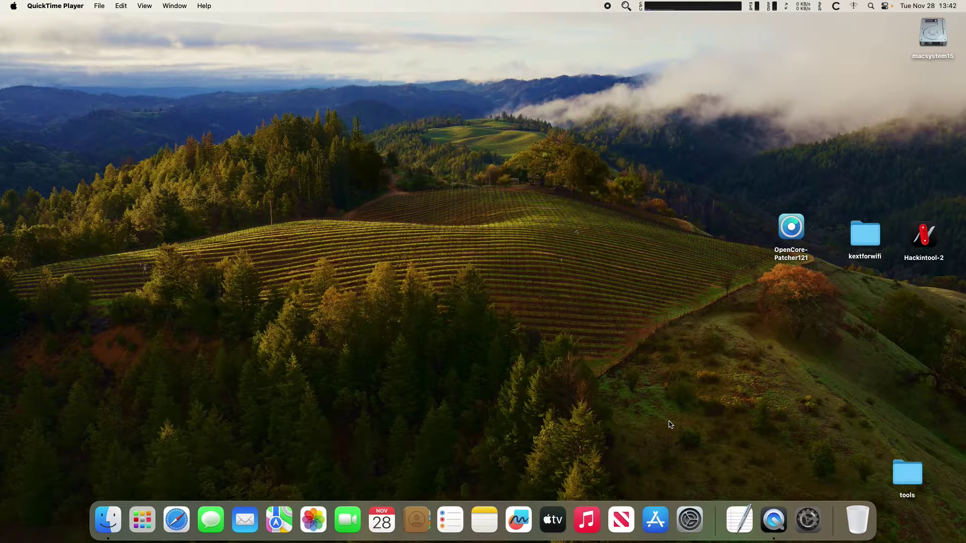
- Check the Wi-Fi status and the Post-Install Root Patch status in OpenCore Legacy Patcher, and close the patcher
click(853, 6)
click(844, 98)
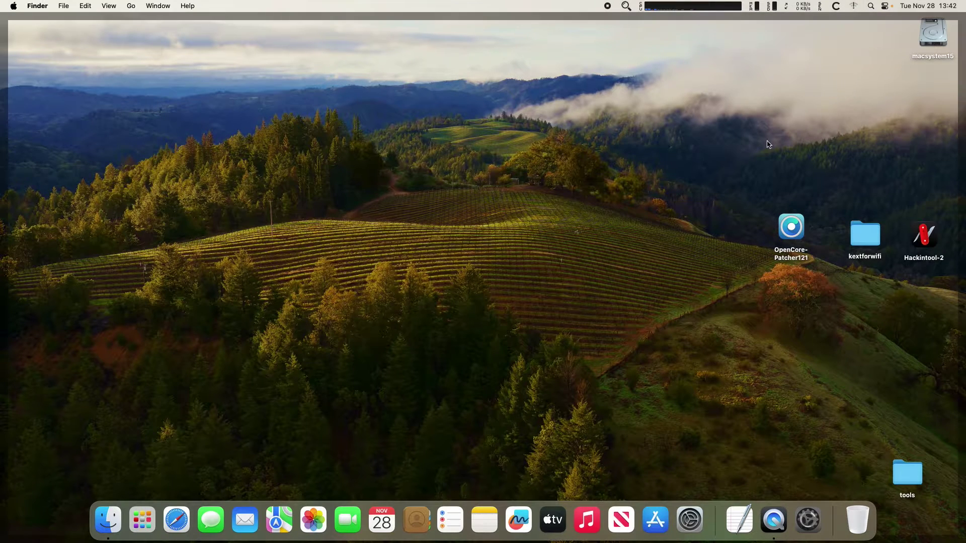
double_click(795, 226)
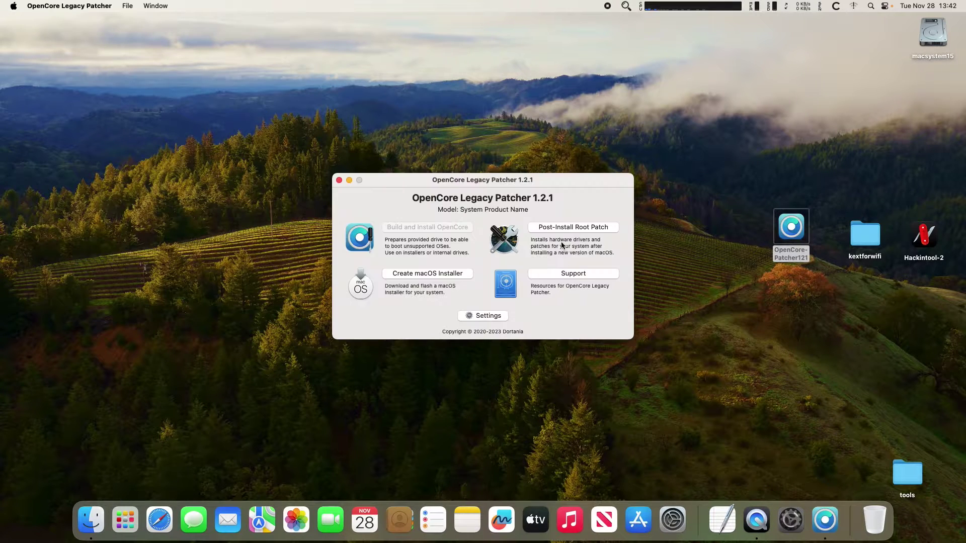
click(565, 228)
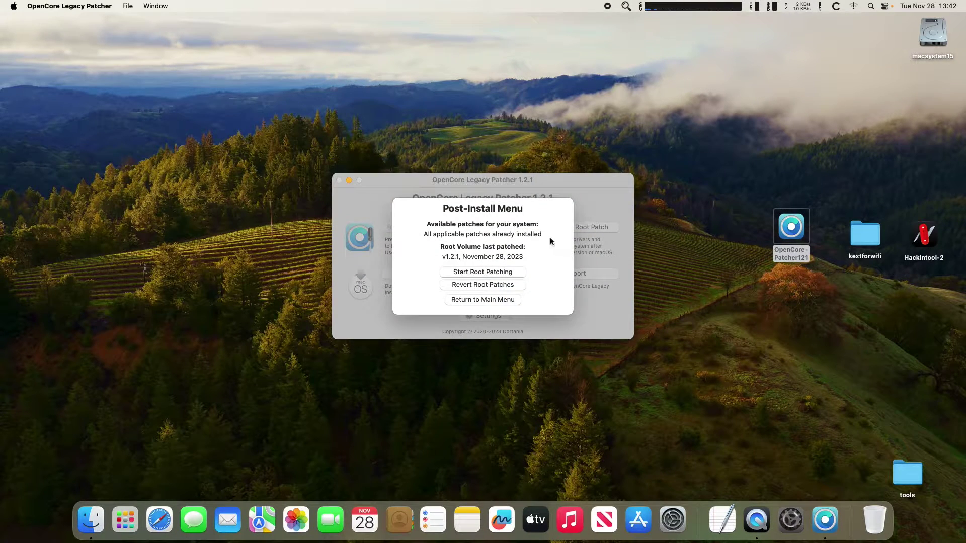
click(505, 300)
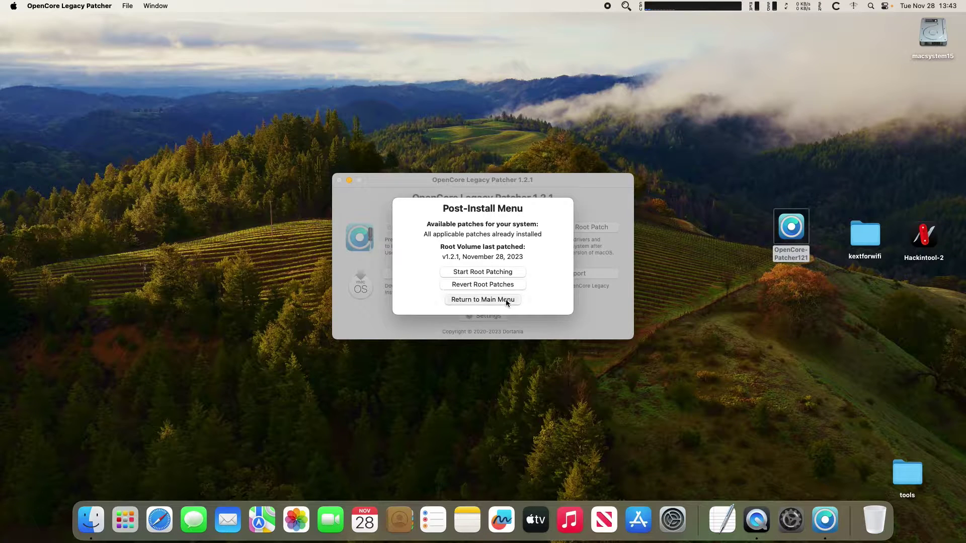
click(339, 180)
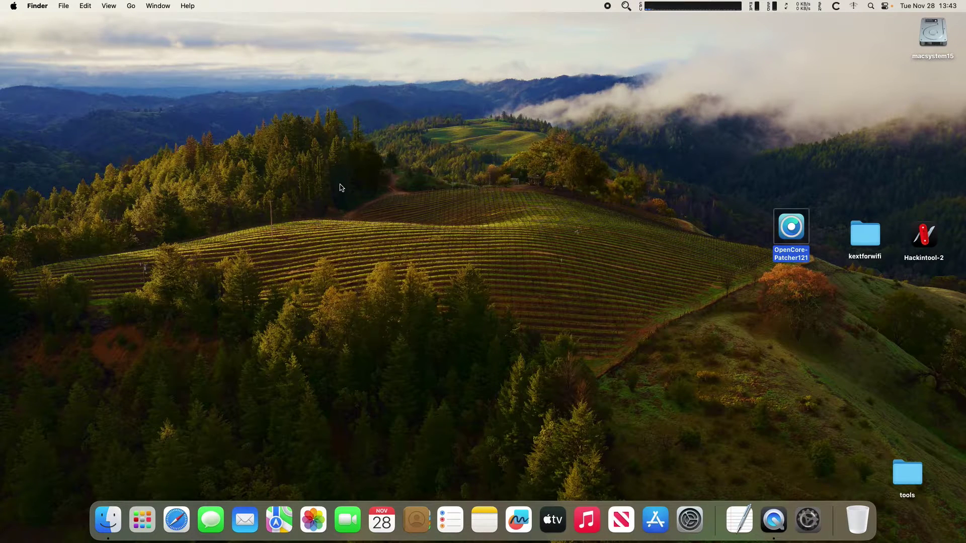
- Open the kextforwifi folder from the desktop and move its window slightly aside
double_click(870, 231)
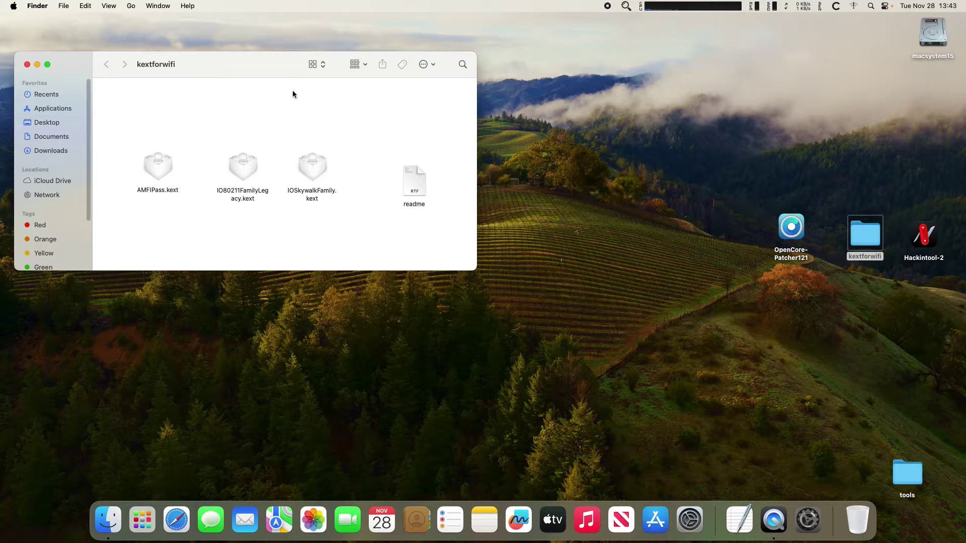
drag(280, 67, 278, 65)
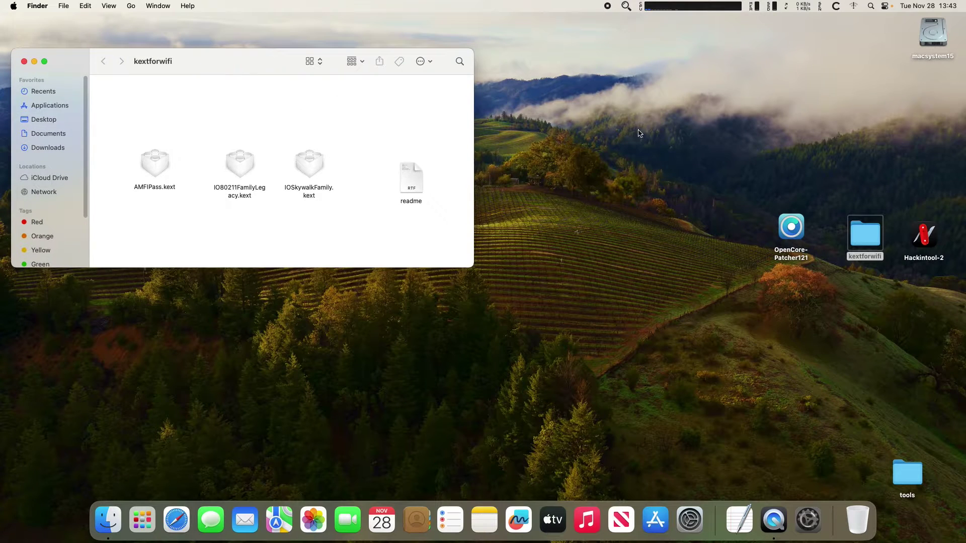
- Switch to OpenCore Configurator, mount the disk0s1 EFI partition with the account password, and open its config.plist
click(808, 519)
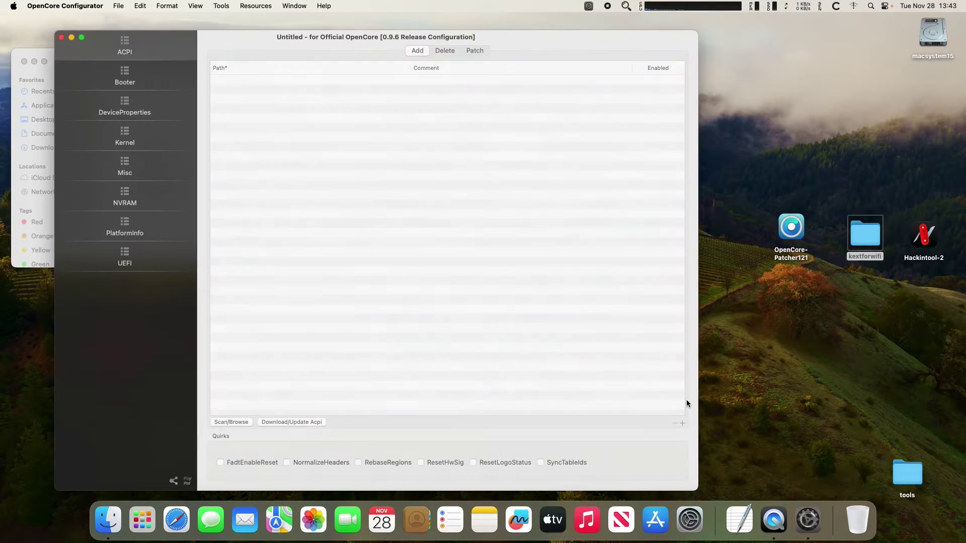
click(589, 5)
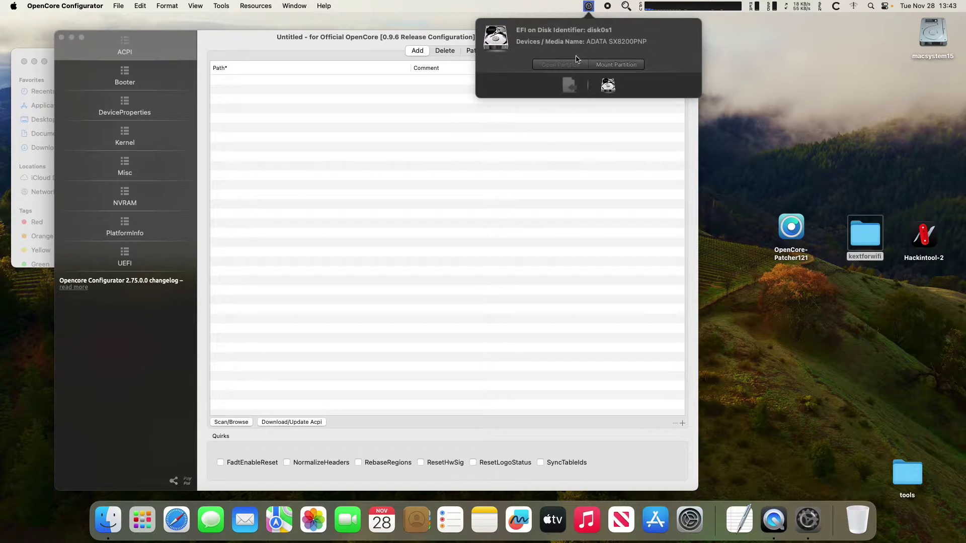
click(615, 66)
text(••)
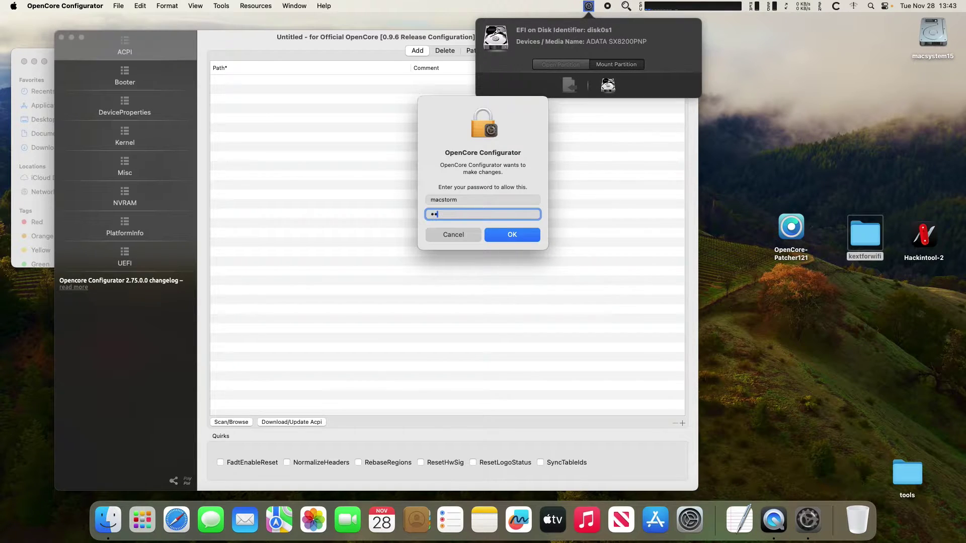
key(Return)
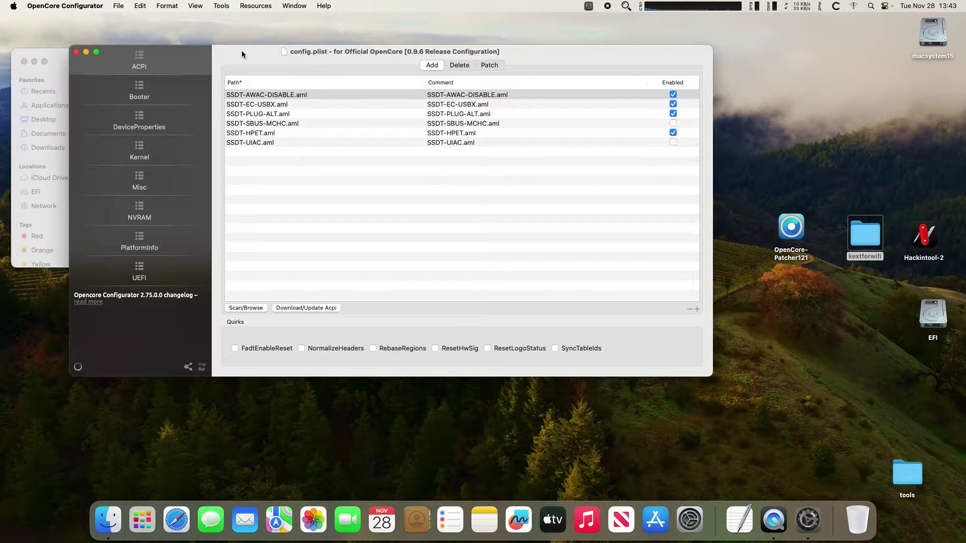
drag(241, 55, 405, 161)
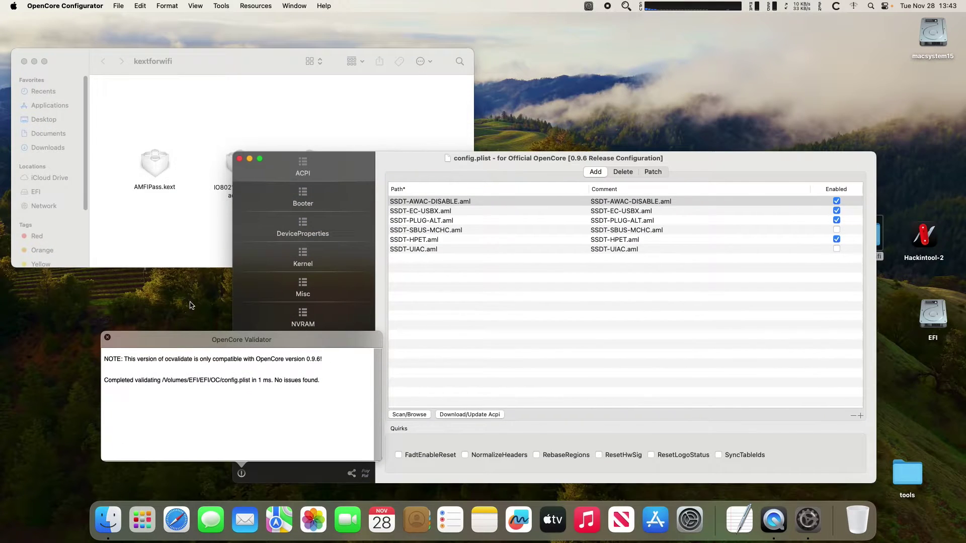
click(107, 337)
- Open the mounted EFI partition in Finder and go to the EFI/OC/Kexts folder
click(589, 6)
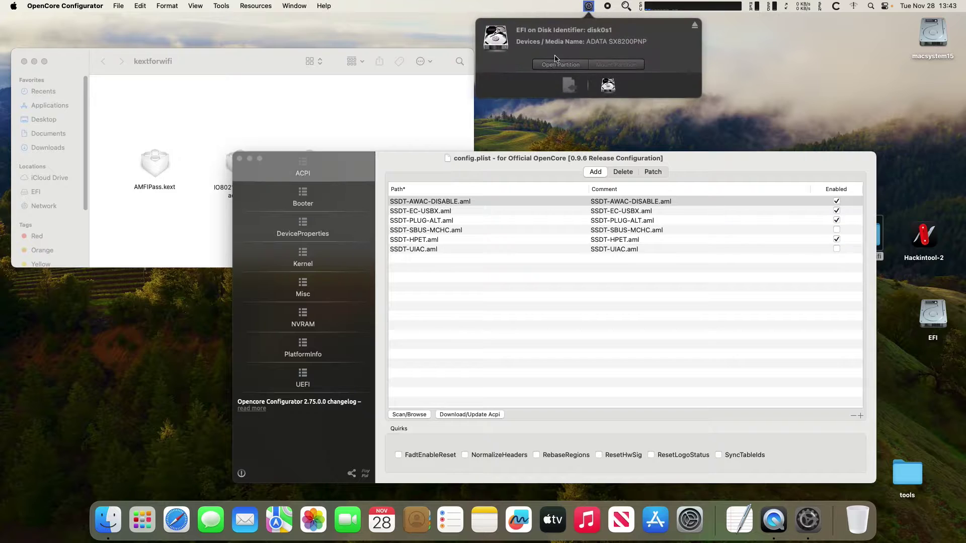
click(551, 65)
drag(287, 89, 725, 103)
double_click(598, 135)
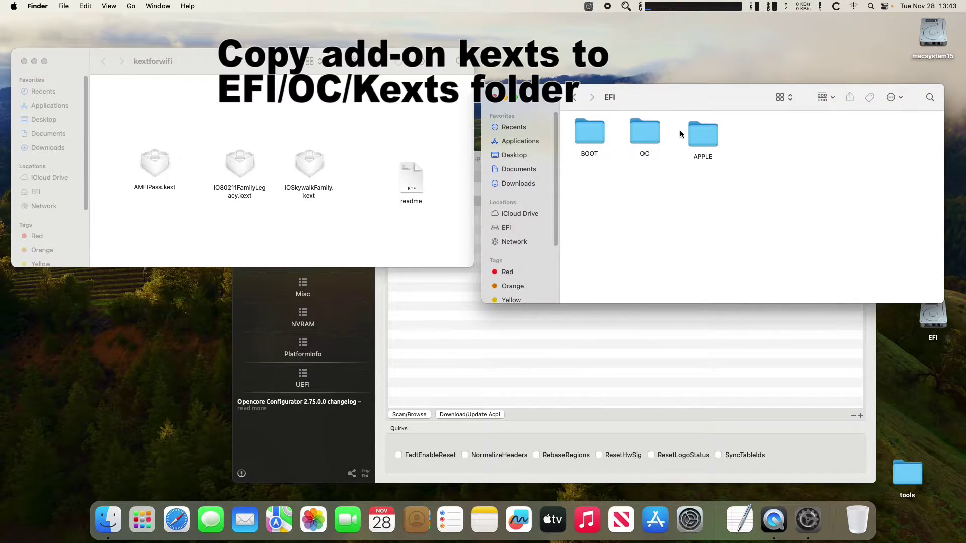
double_click(648, 133)
double_click(699, 131)
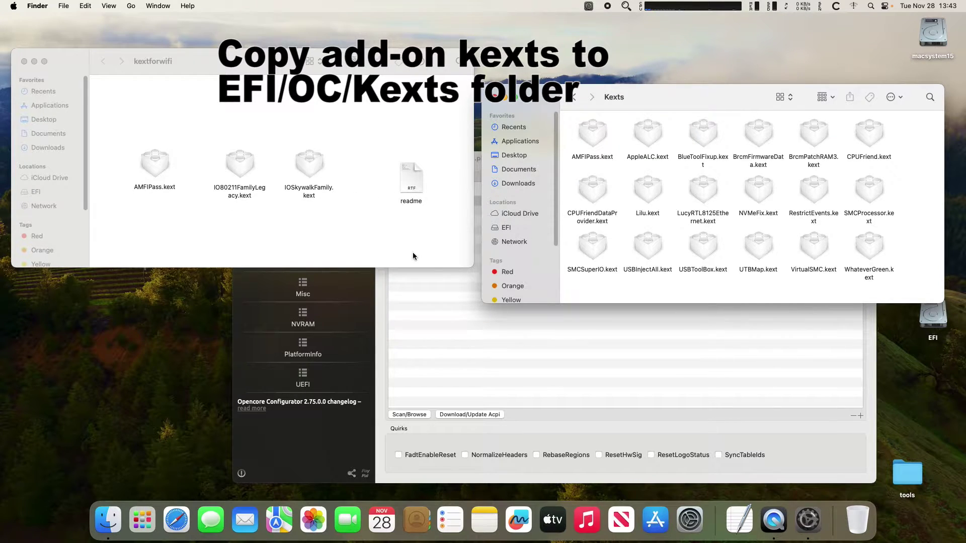
- Copy IOSkywalkFamily.kext and IO80211FamilyLegacy.kext from kextforwifi into the enlarged Kexts window, and move that window off config.plist
drag(581, 303, 581, 365)
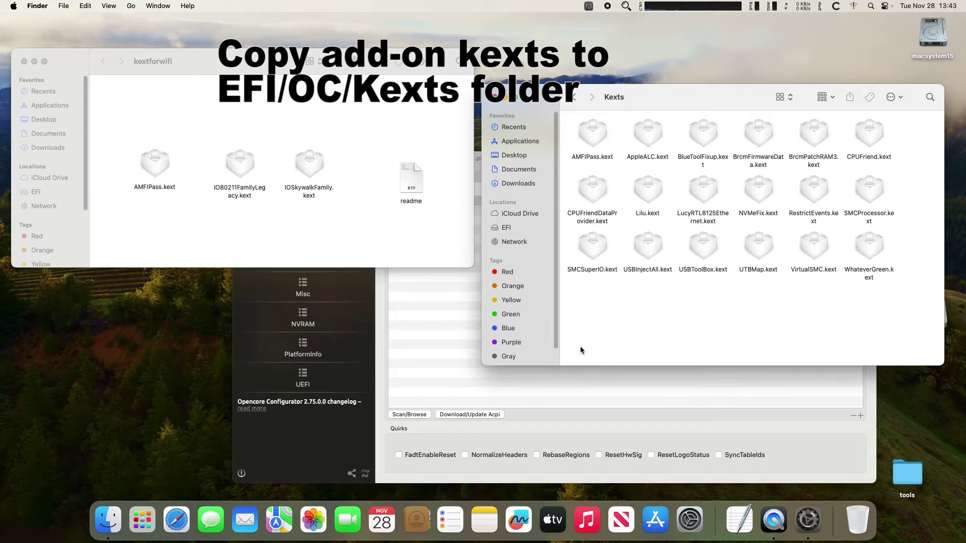
click(317, 174)
drag(317, 175, 613, 316)
drag(252, 182, 688, 326)
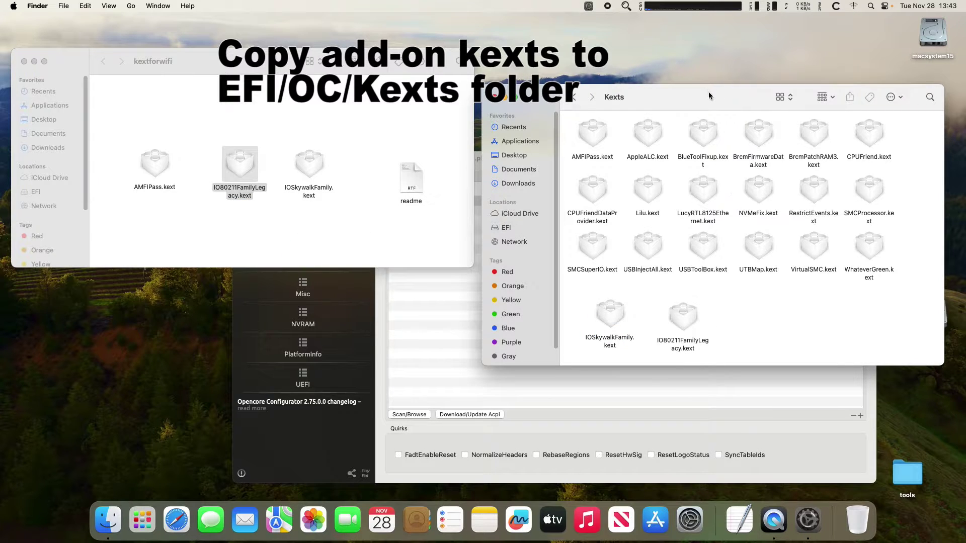
drag(709, 96, 223, 33)
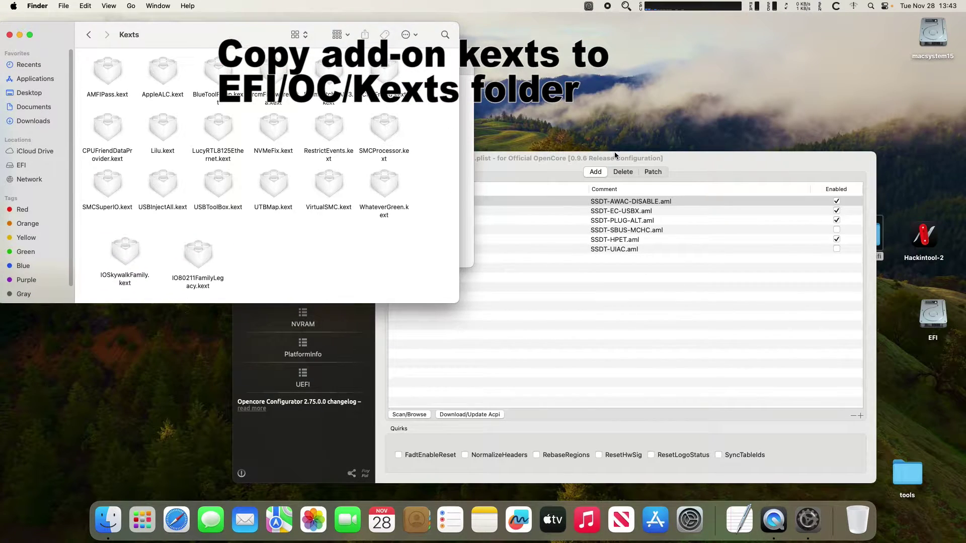
- Add three blank kext entries at the end of the Kernel Add list in config.plist
click(310, 278)
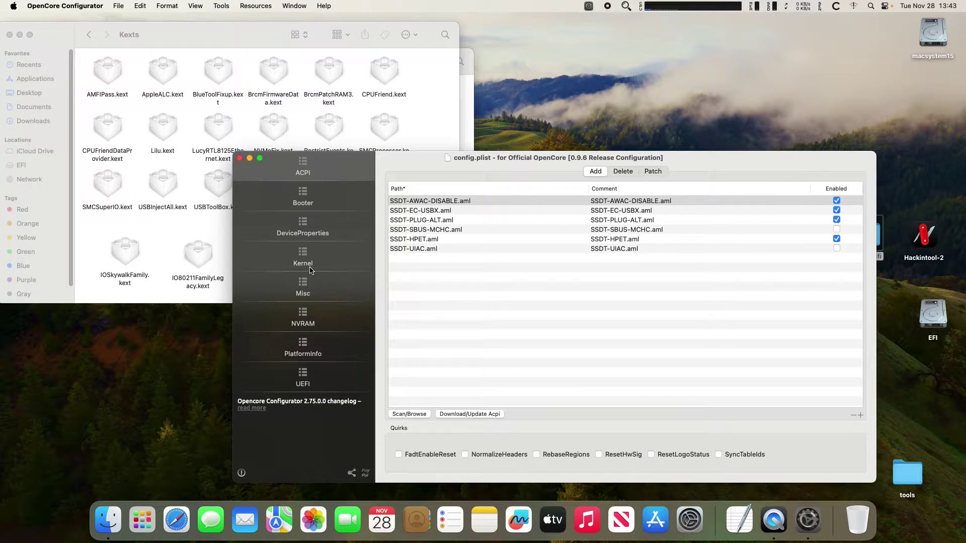
click(308, 265)
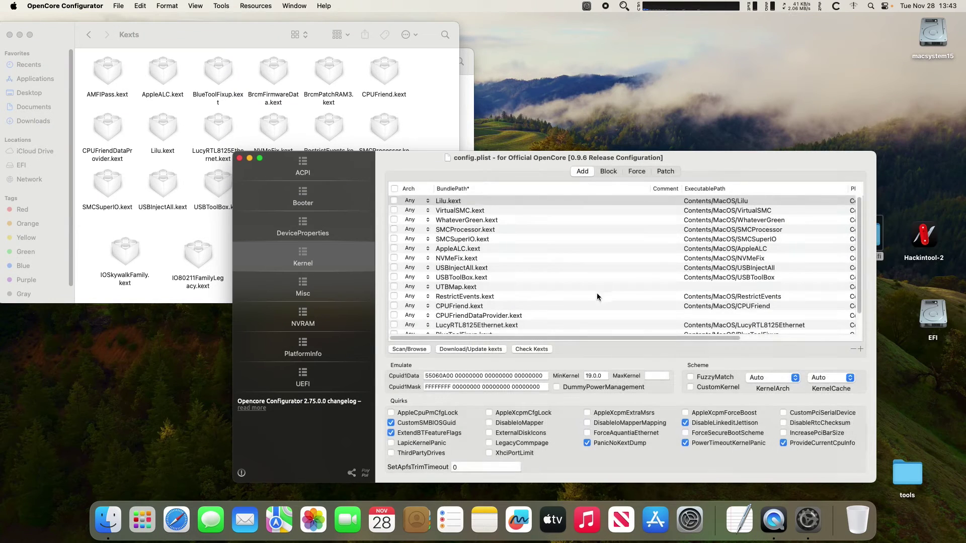
scroll(624, 292, down, 5)
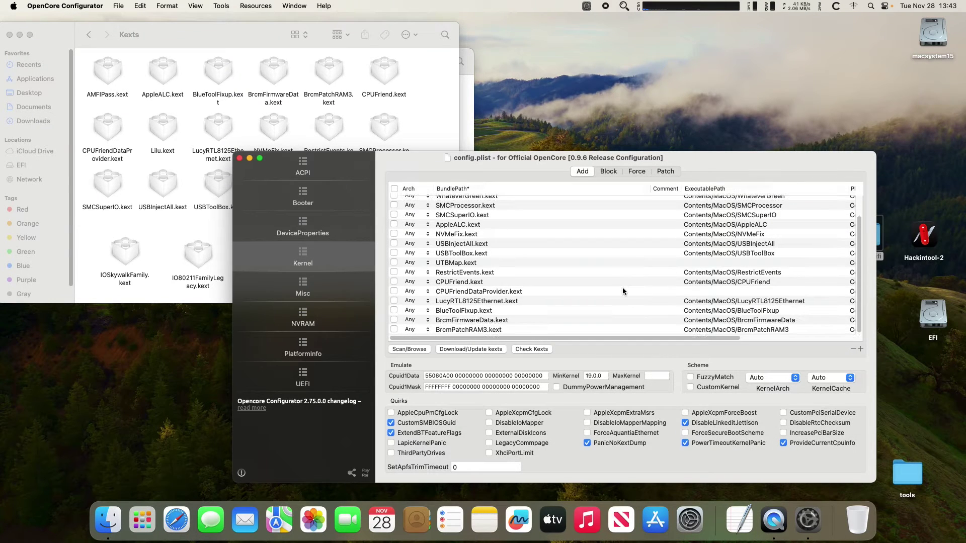
click(861, 350)
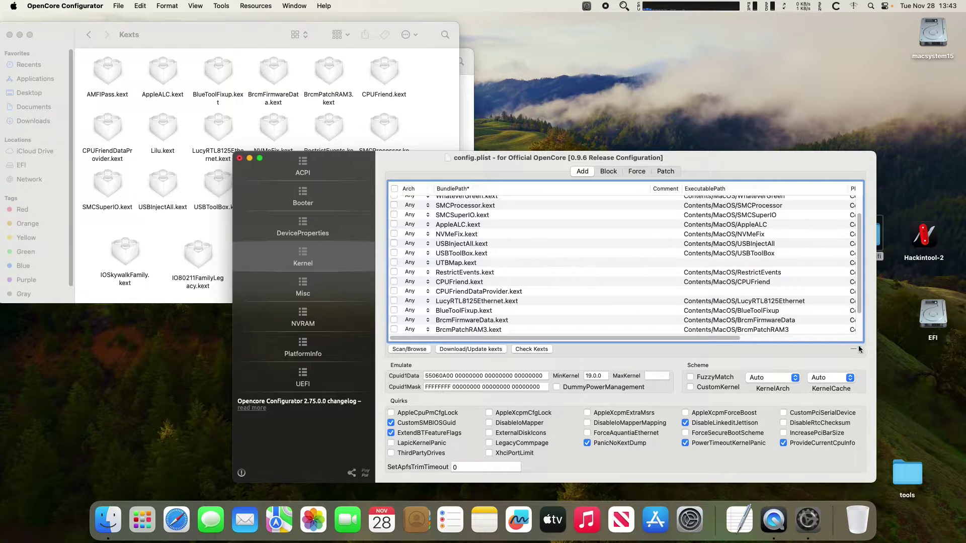
scroll(856, 302, down, 3)
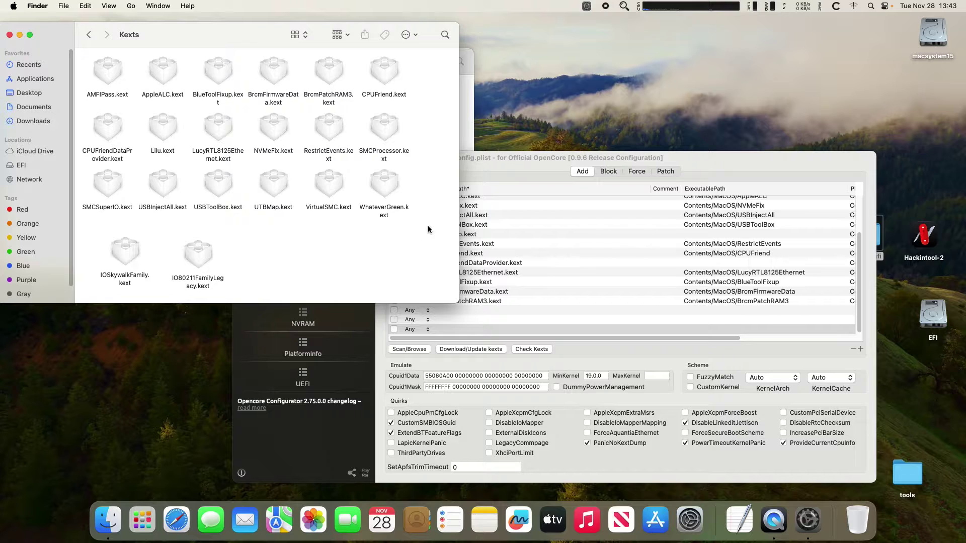
- Fill the new kernel entries with IOSkywalkFamily.kext and IO80211FamilyLegacy.kext with its AirPortBrcmNIC plugin, and delete the leftover blank entry
drag(505, 170, 551, 161)
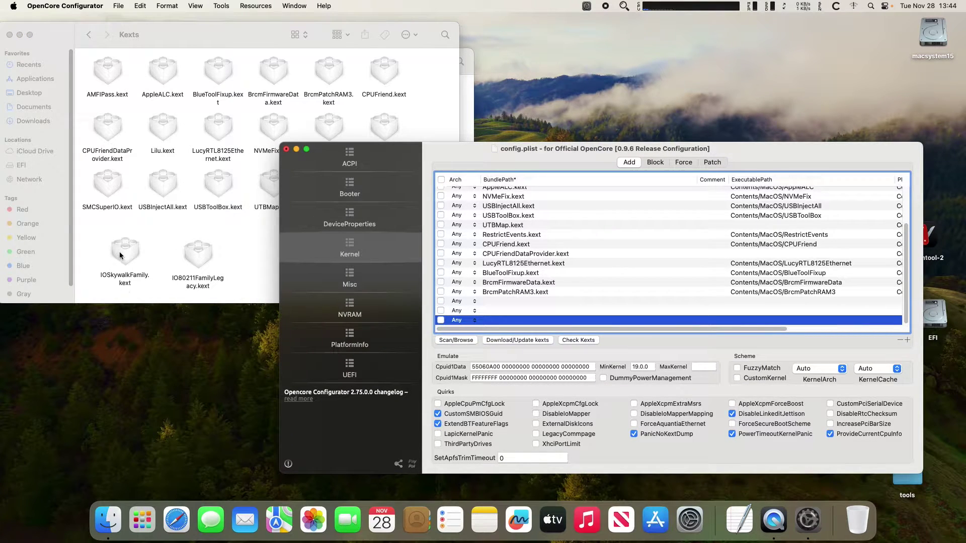
drag(121, 255, 547, 297)
click(547, 321)
click(200, 259)
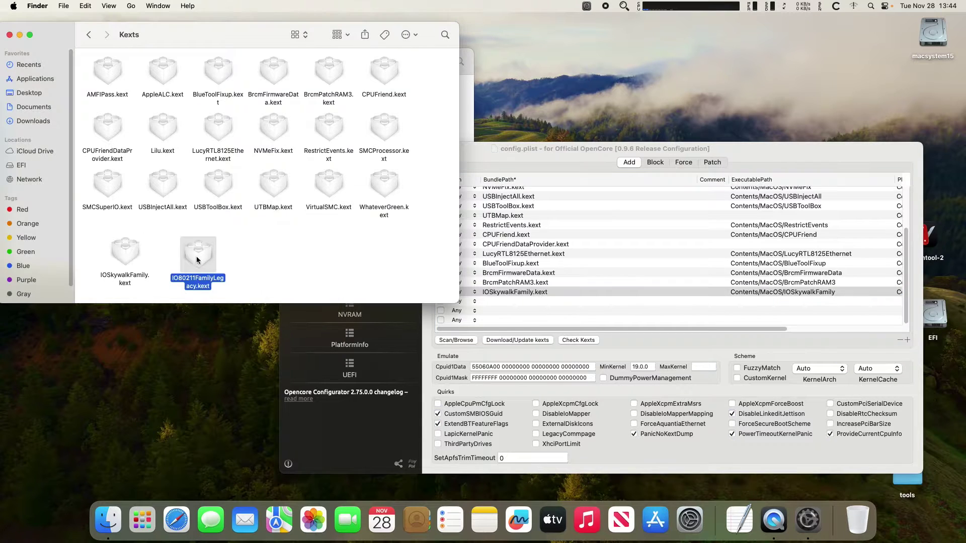
drag(199, 259, 499, 324)
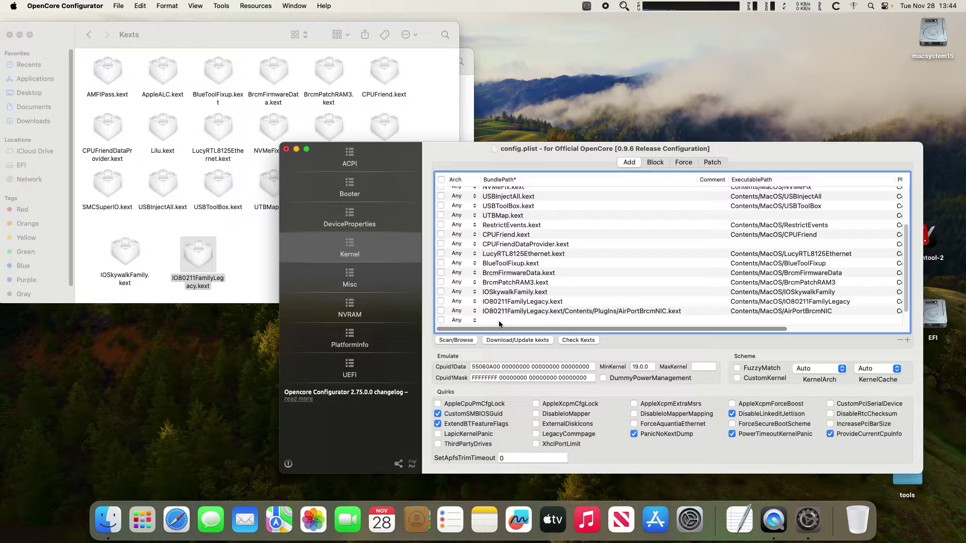
click(530, 323)
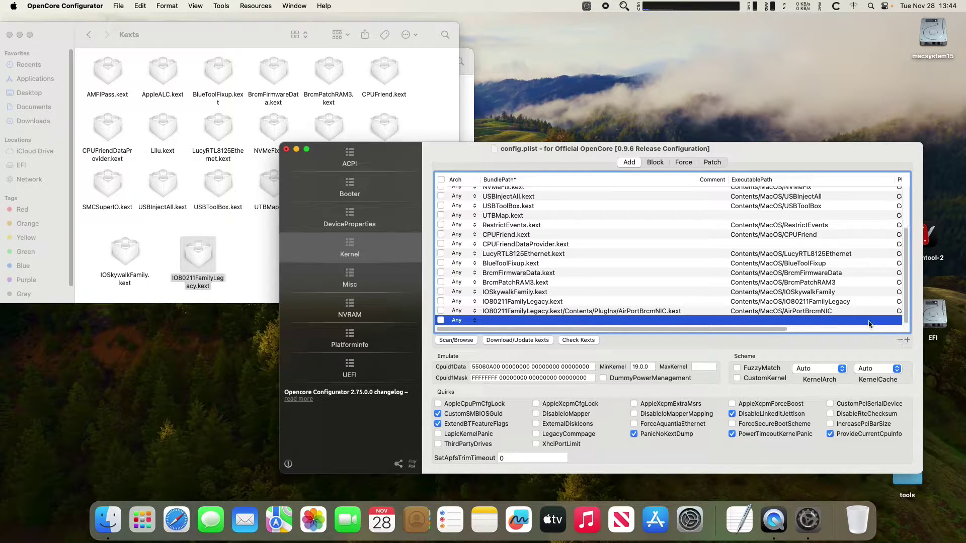
click(901, 340)
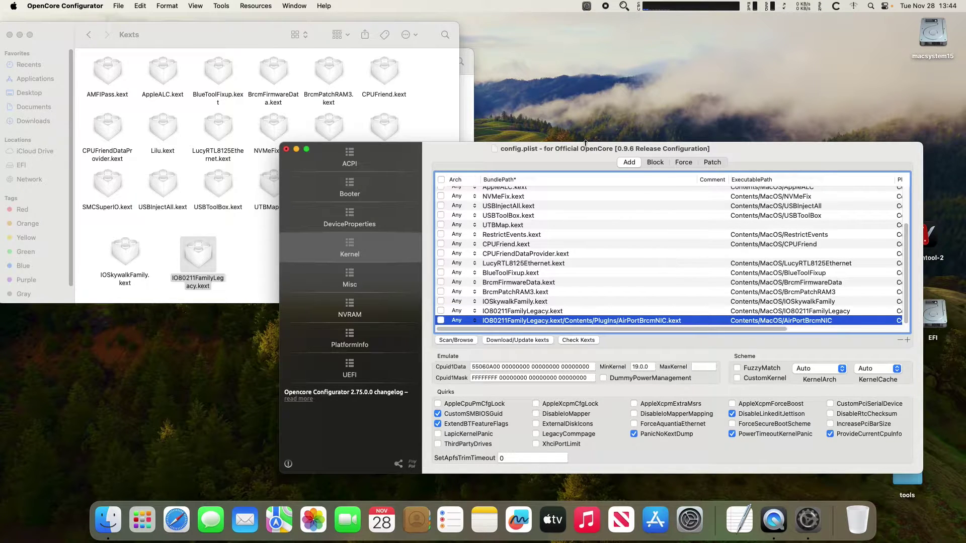
- Widen the config.plist window and the BundlePath and PlistPath columns to expose the MinKernel values of the added kexts
drag(585, 144, 384, 74)
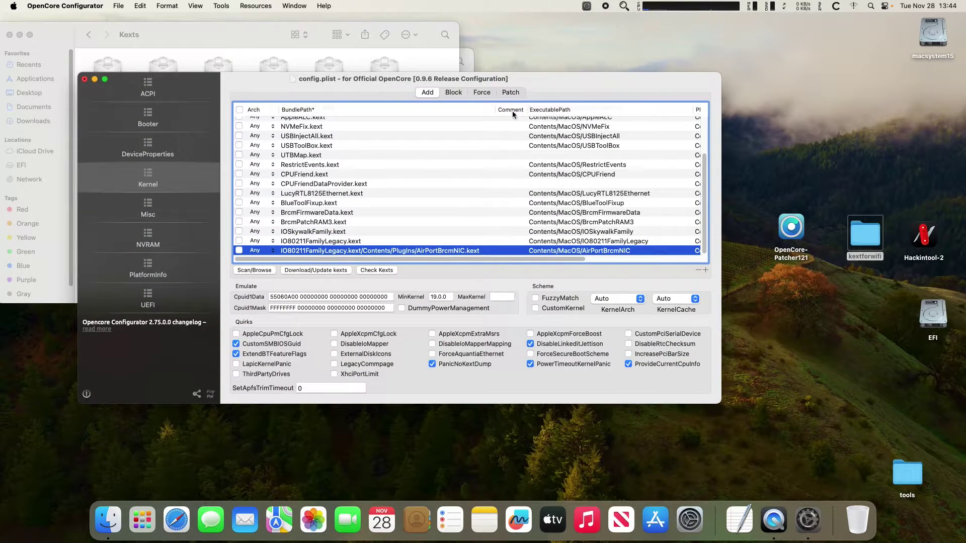
drag(495, 109, 521, 109)
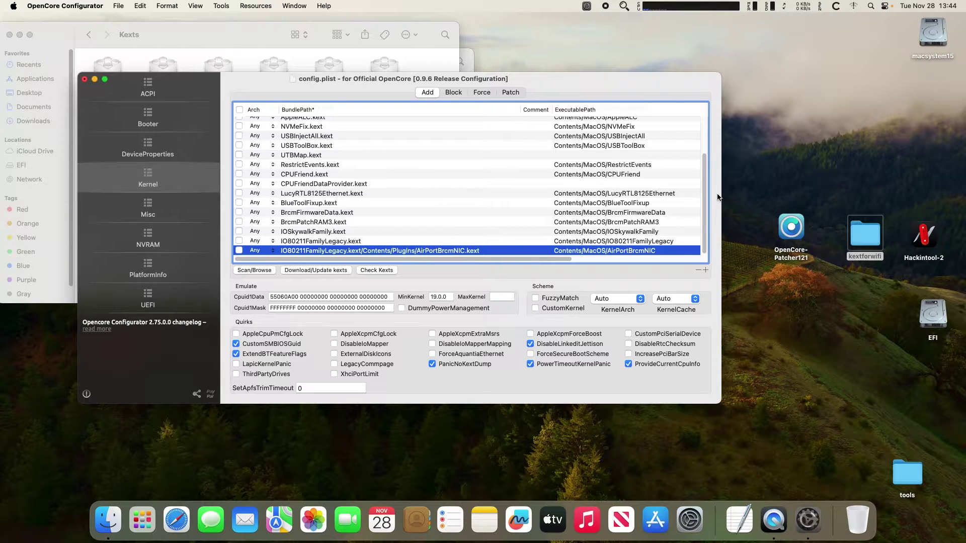
drag(722, 197, 919, 198)
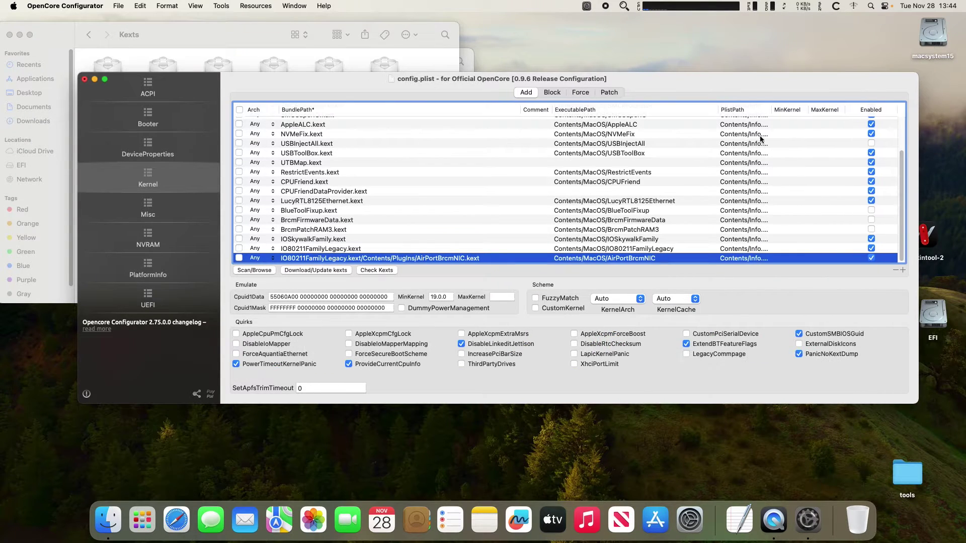
drag(771, 110, 805, 109)
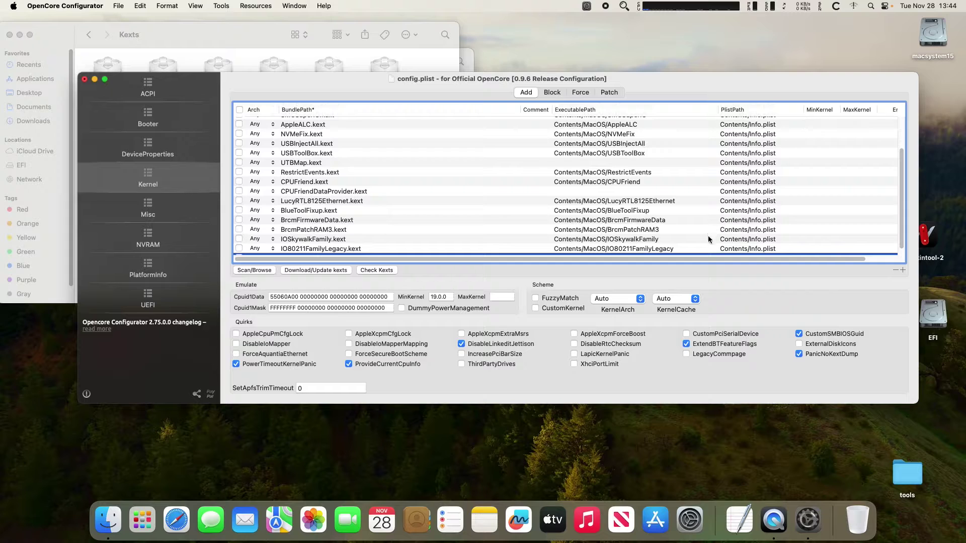
drag(707, 256, 784, 267)
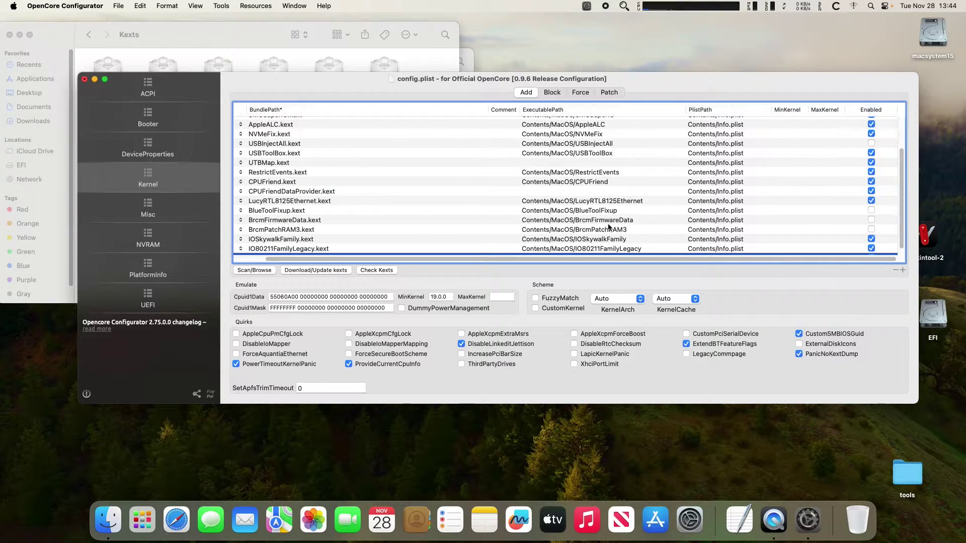
scroll(593, 217, down, 1)
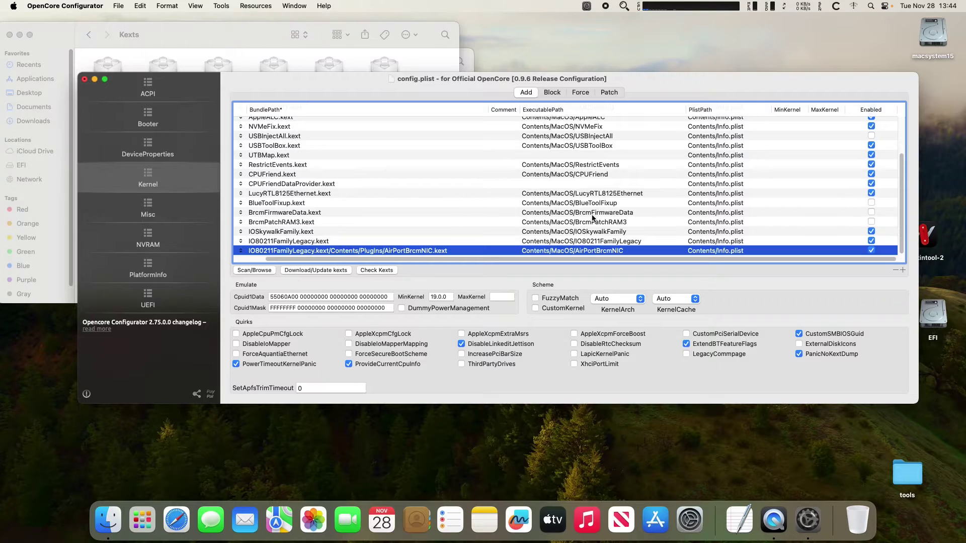
- Set MinKernel to 23.0.0 for the IOSkywalkFamily.kext and IO80211FamilyLegacy.kext entries
click(630, 232)
double_click(783, 232)
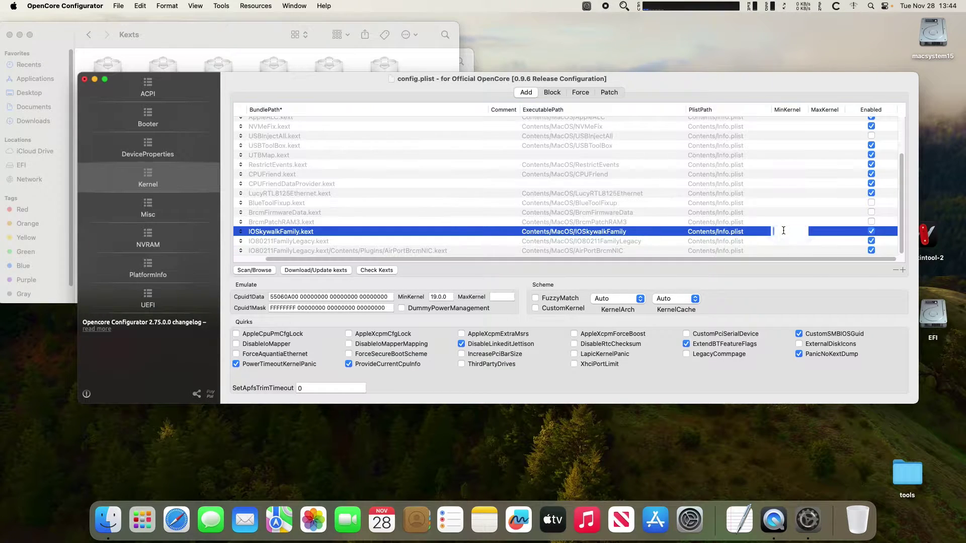
text(23.0)
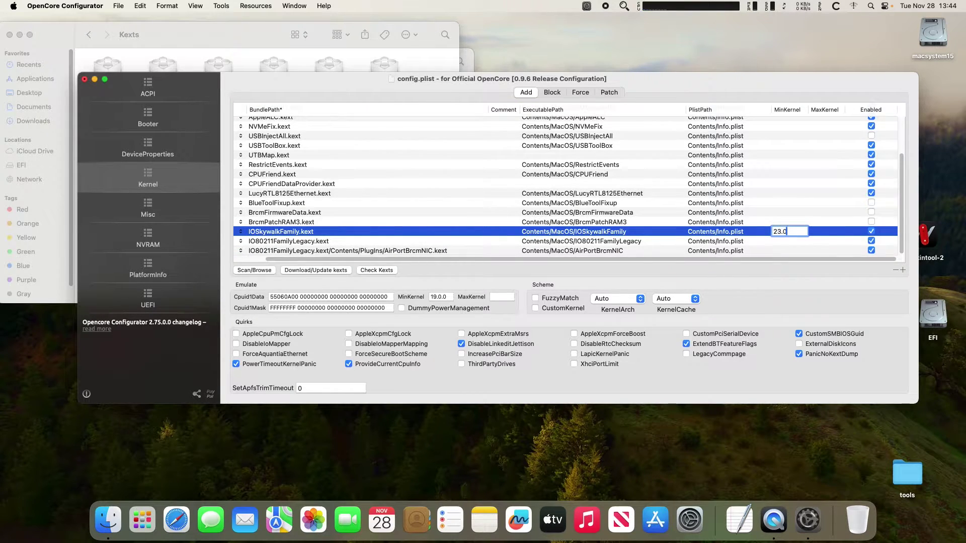
text(.0)
key(Return)
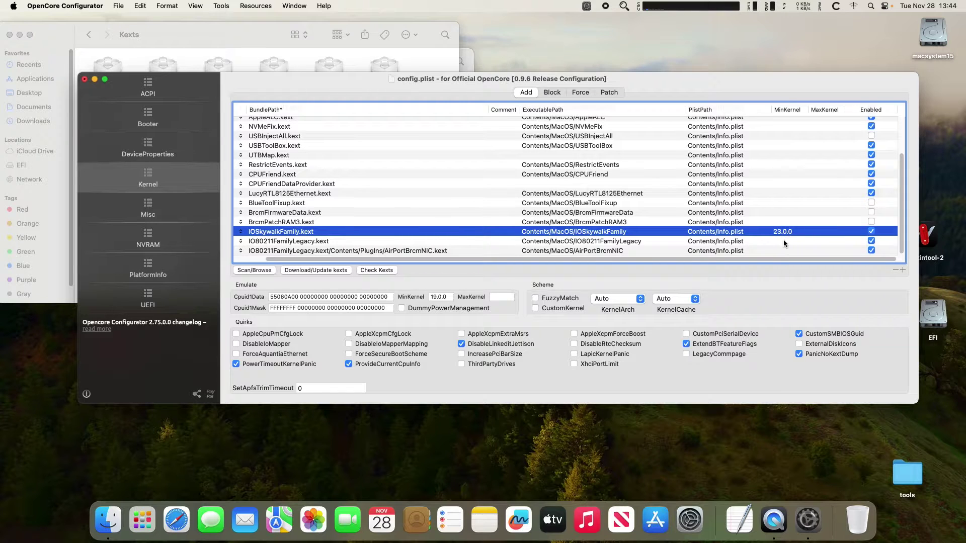
double_click(784, 241)
text(23.0.0)
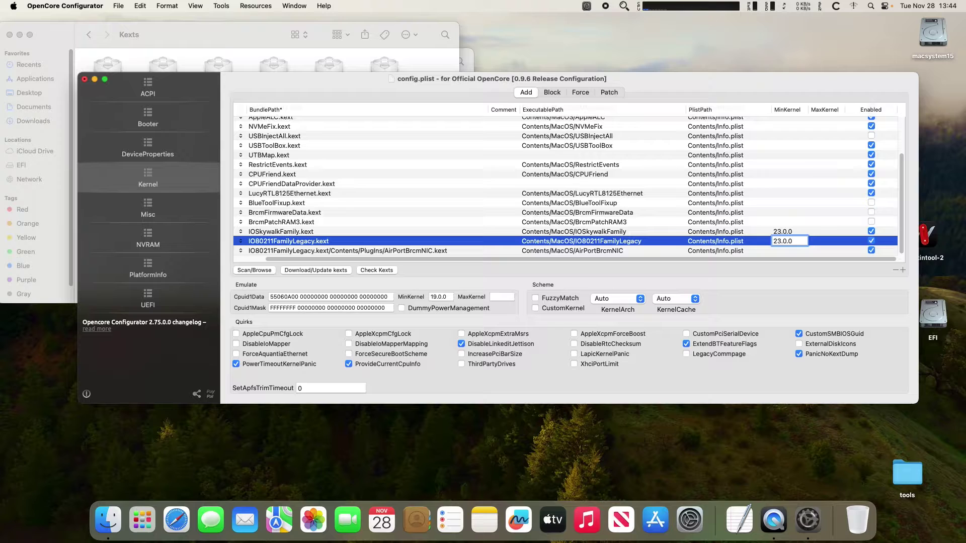
key(Return)
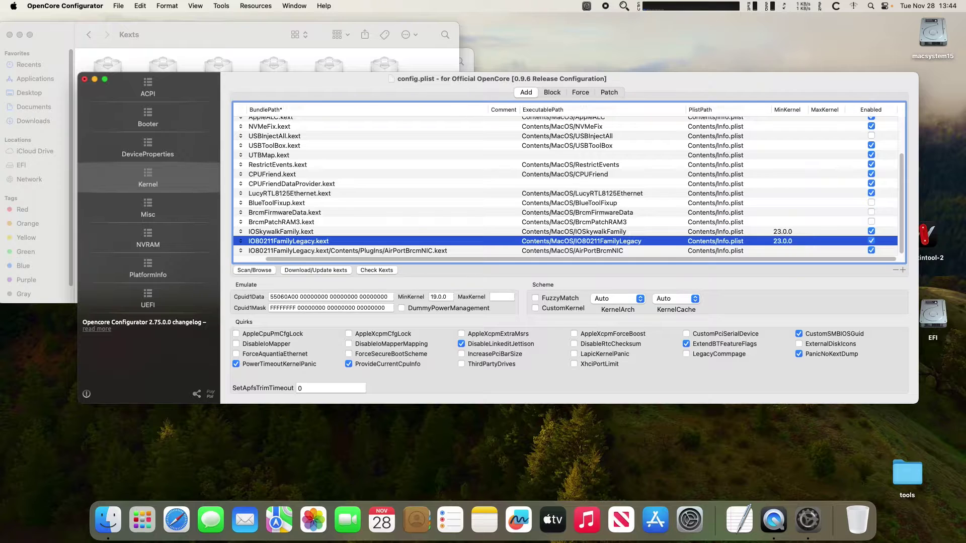
- Set MinKernel to 23.0.0 for the AirPortBrcmNIC.kext plugin entry and check the row's remaining columns
double_click(779, 251)
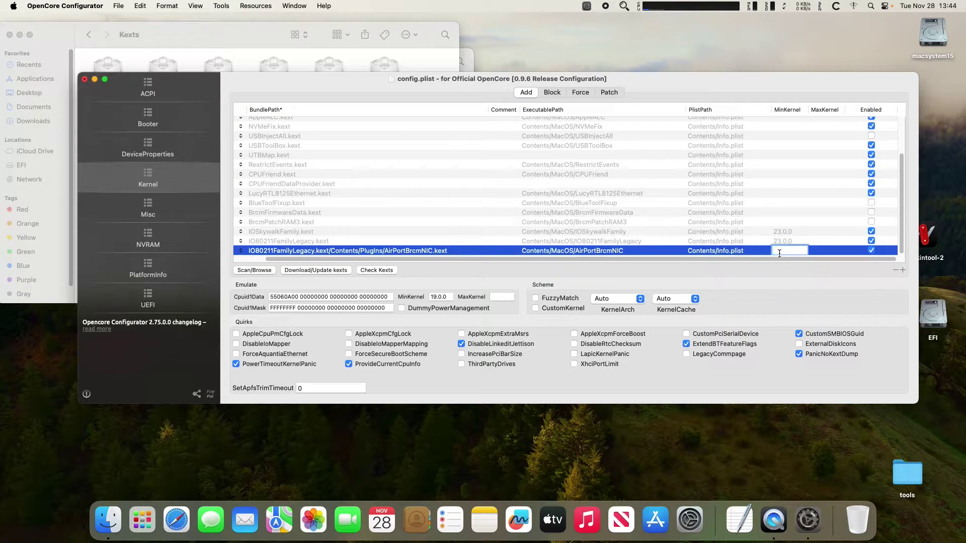
text(23.0.0)
key(Return)
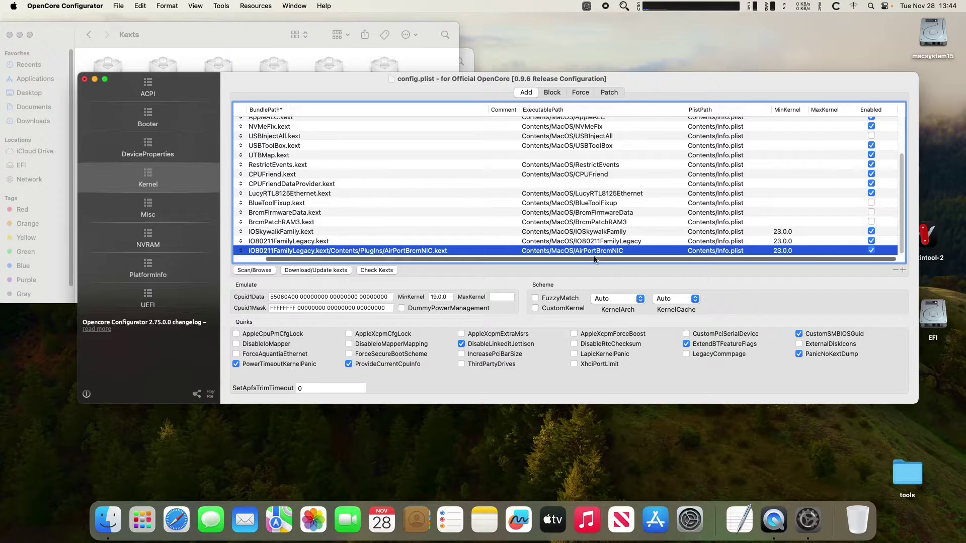
scroll(594, 255, left, 3)
scroll(503, 257, right, 3)
scroll(604, 262, left, 3)
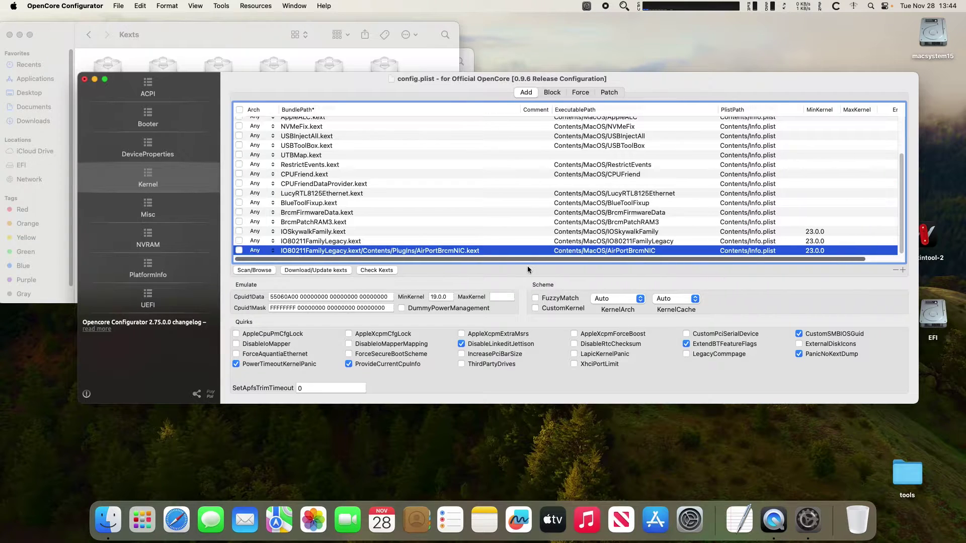
scroll(523, 265, right, 3)
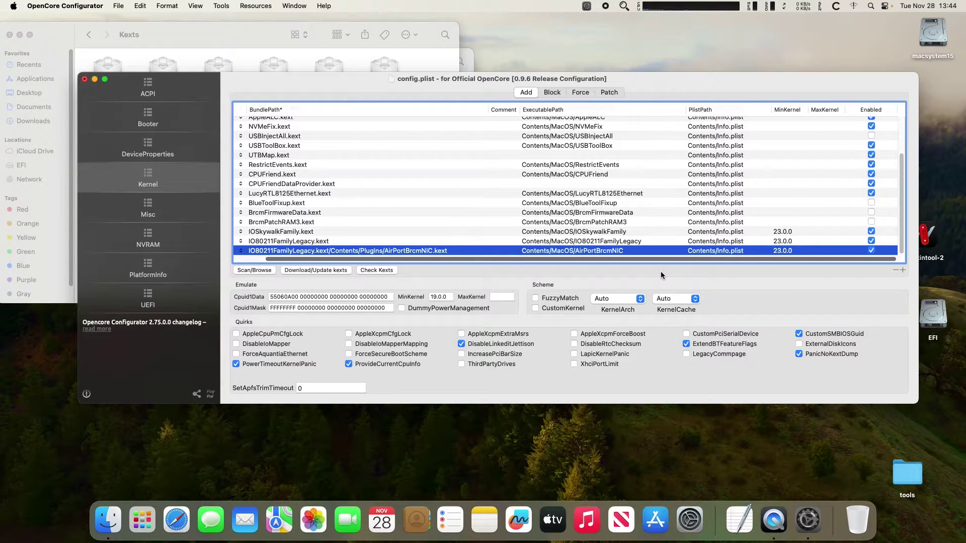
scroll(604, 266, left, 3)
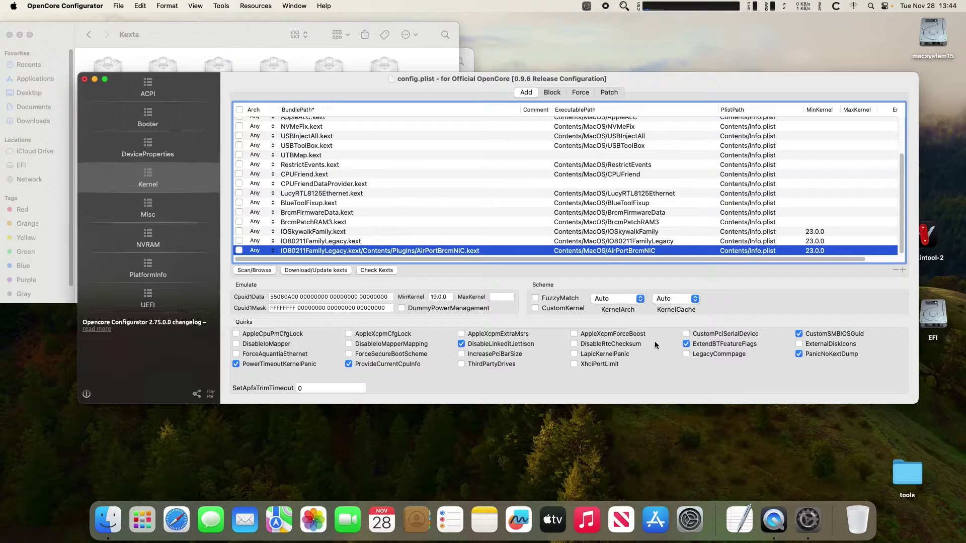
- Show the kernel Block list, open the recent wifinative notes in TextEdit, and arrange the windows so both are accessible
click(552, 93)
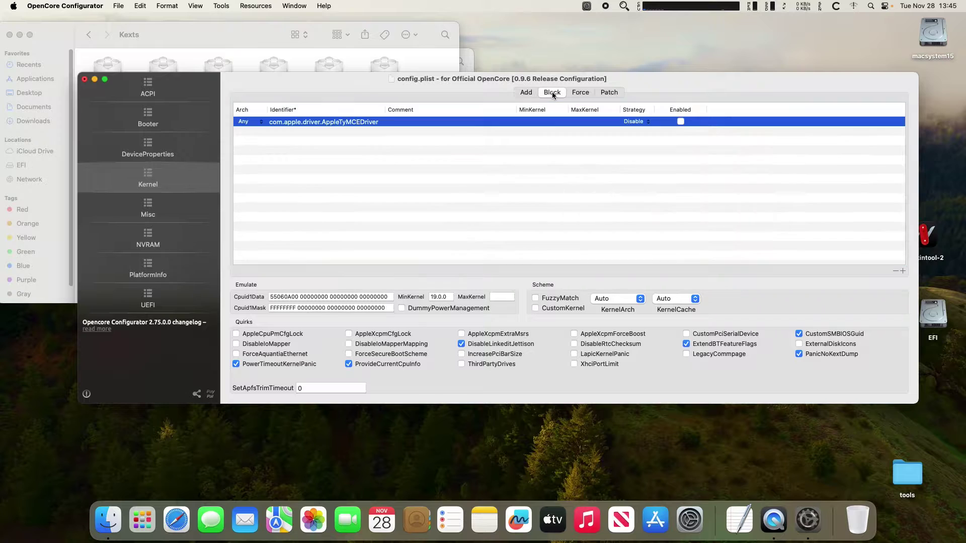
click(737, 518)
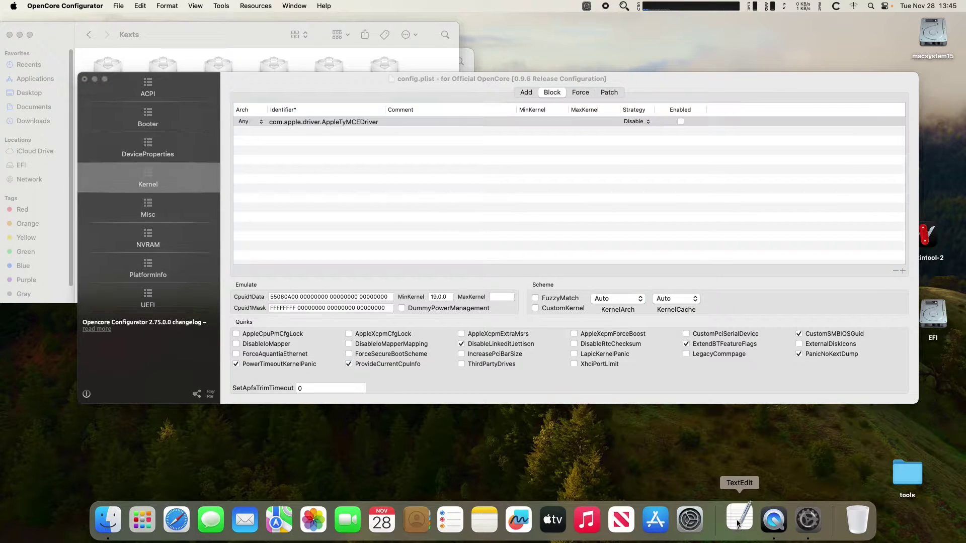
click(70, 7)
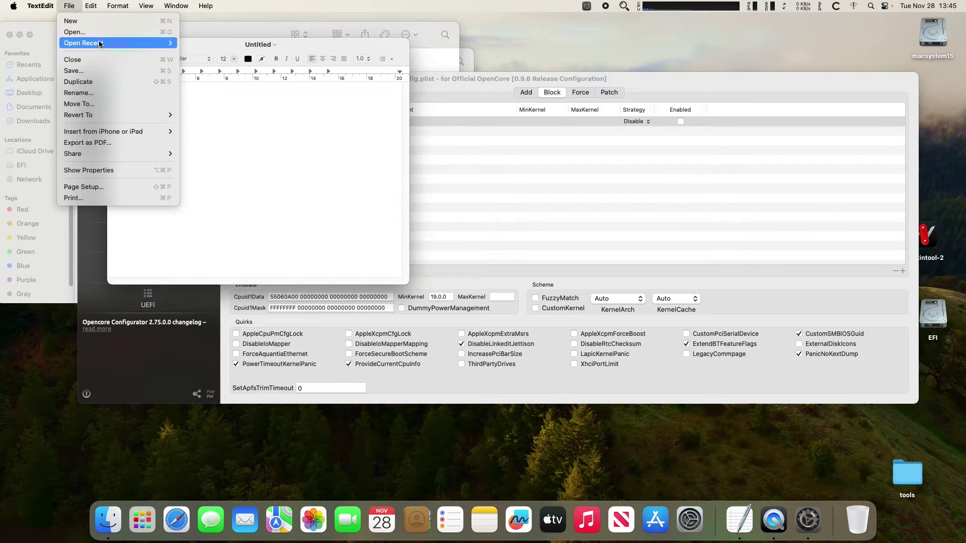
mouse_move(152, 43)
click(193, 43)
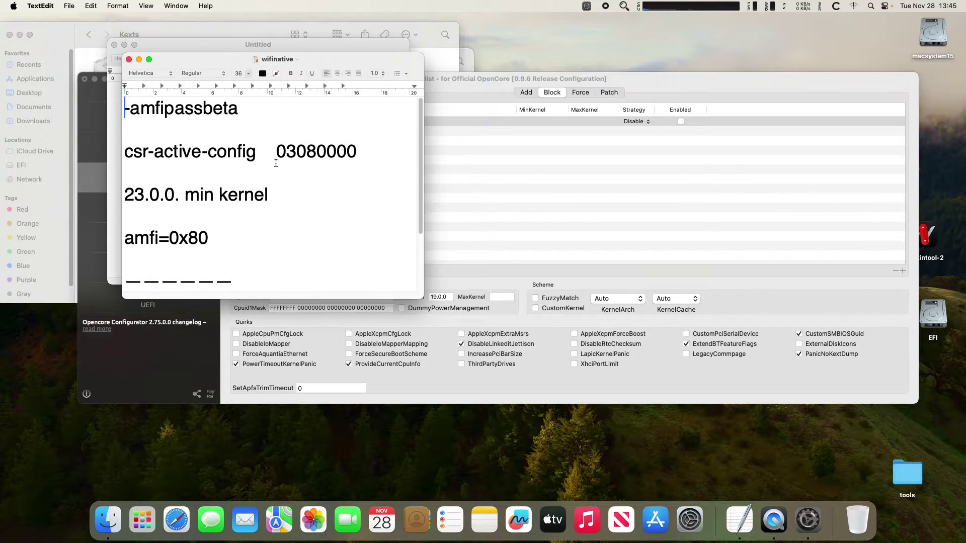
scroll(343, 187, down, 3)
drag(297, 59, 175, 162)
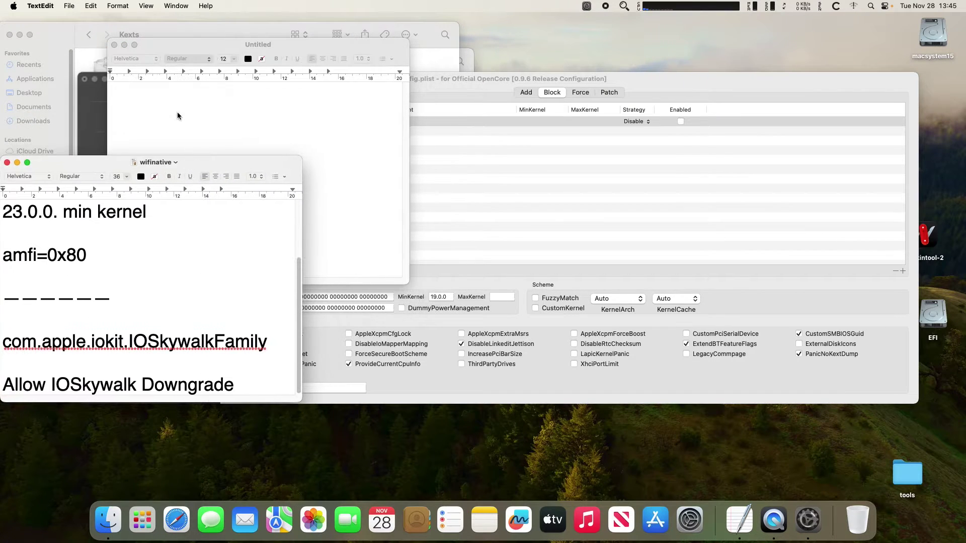
drag(178, 43, 611, 271)
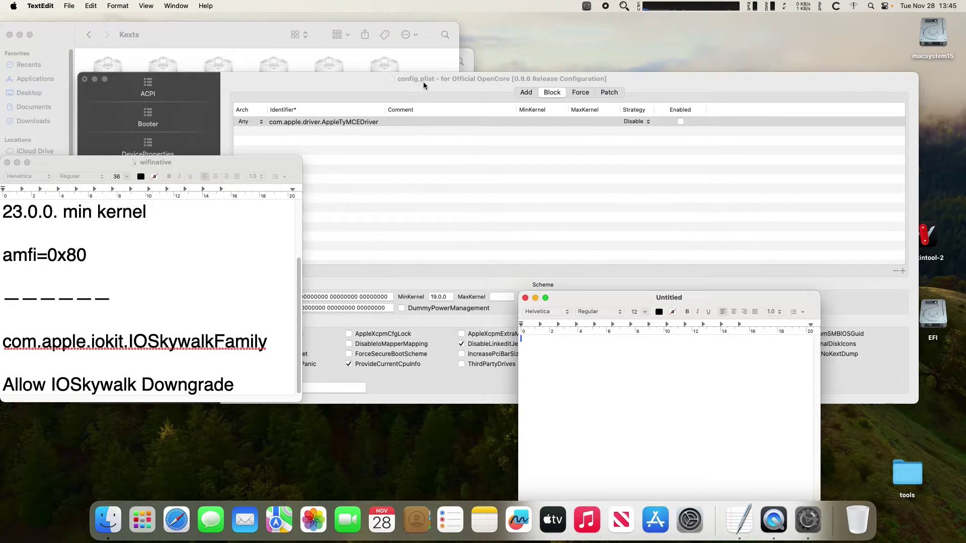
drag(424, 80, 450, 67)
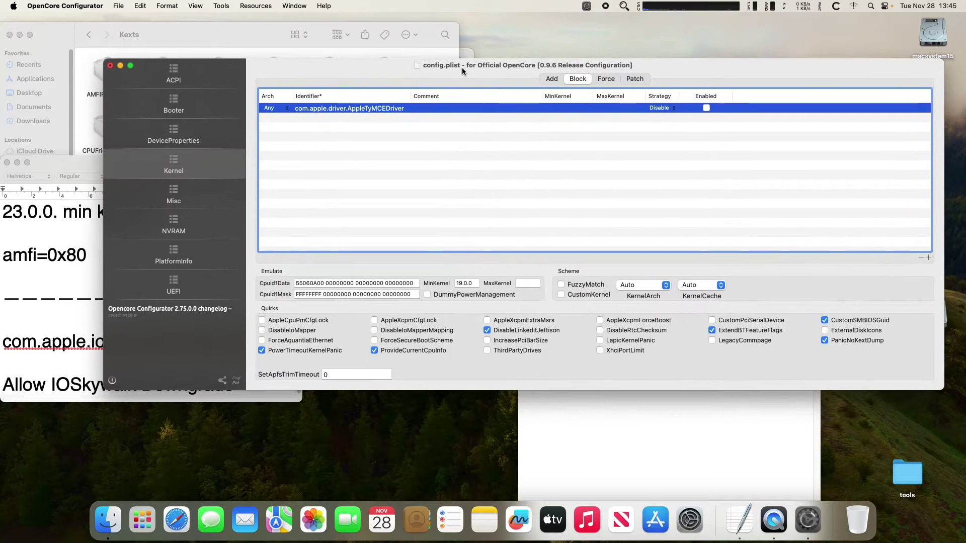
- Add a new kernel Block entry and set its Arch to x86_64
click(929, 258)
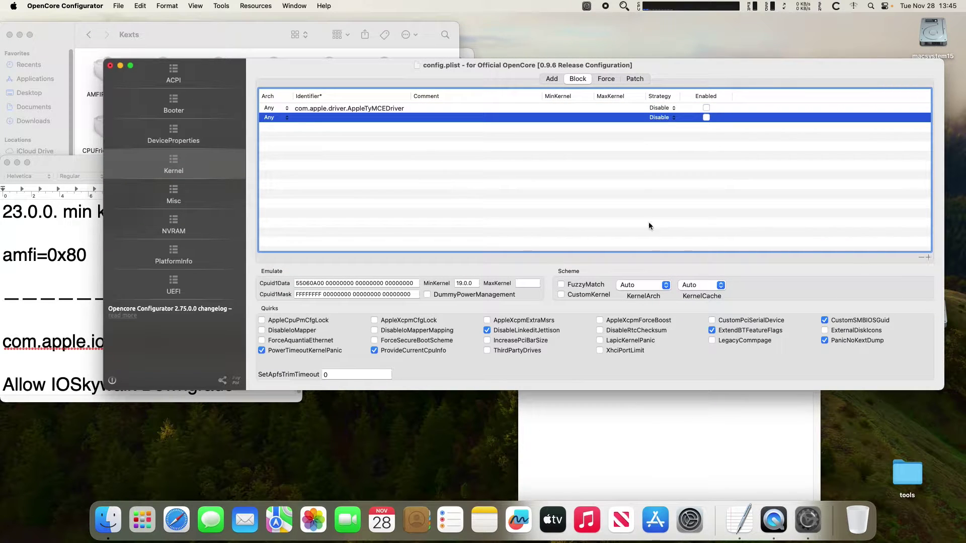
click(286, 118)
click(284, 146)
- Copy com.apple.iokit.IOSkywalkFamily from the wifinative notes into the new Block entry's Identifier
click(78, 286)
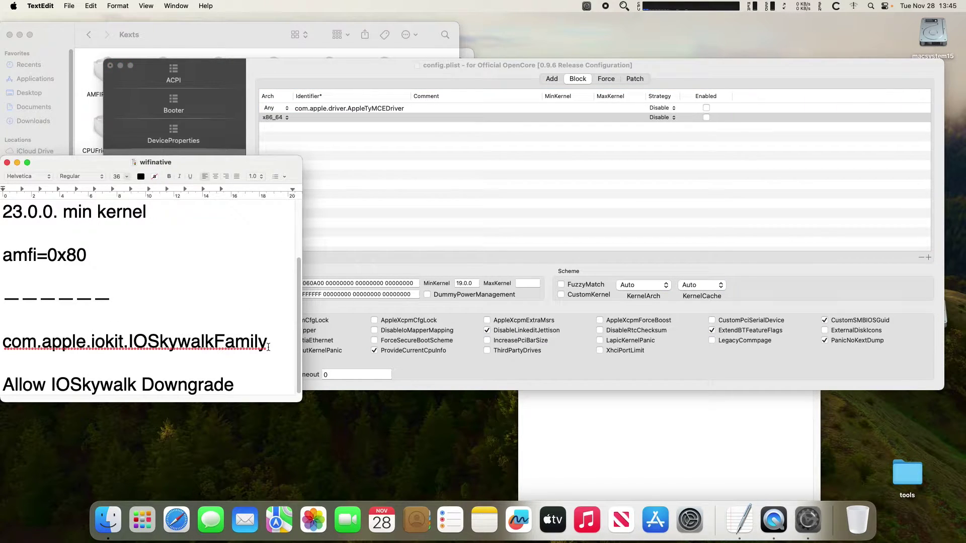
drag(269, 347, 5, 335)
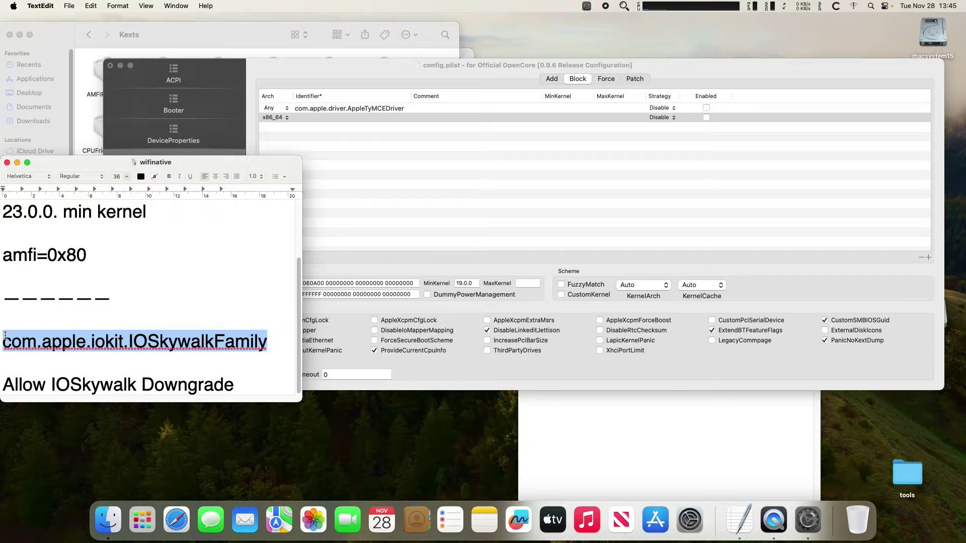
right_click(101, 337)
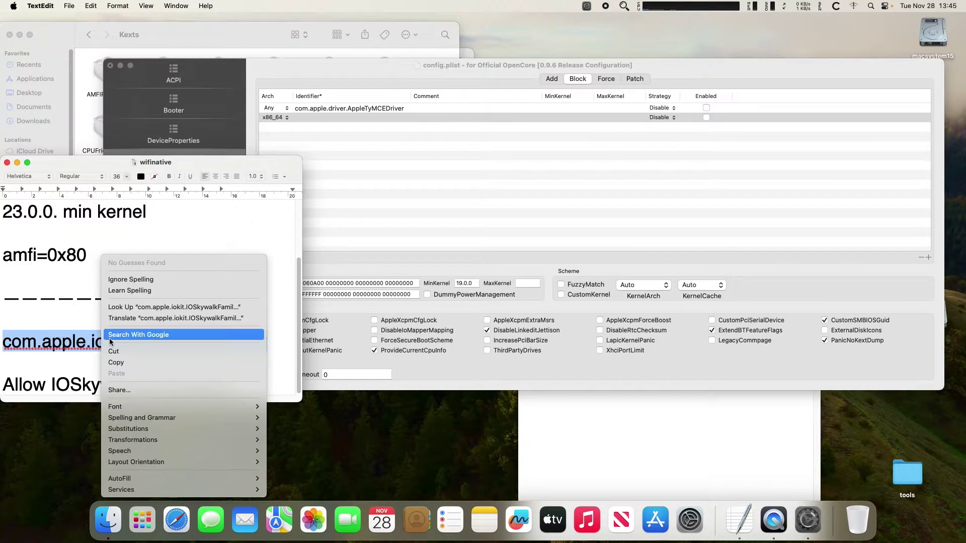
click(128, 362)
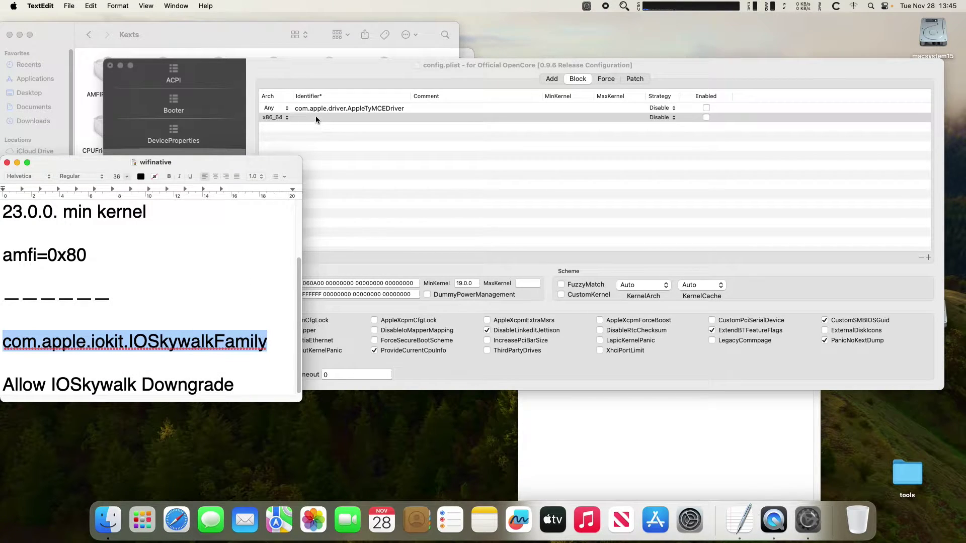
double_click(317, 120)
right_click(317, 119)
click(336, 145)
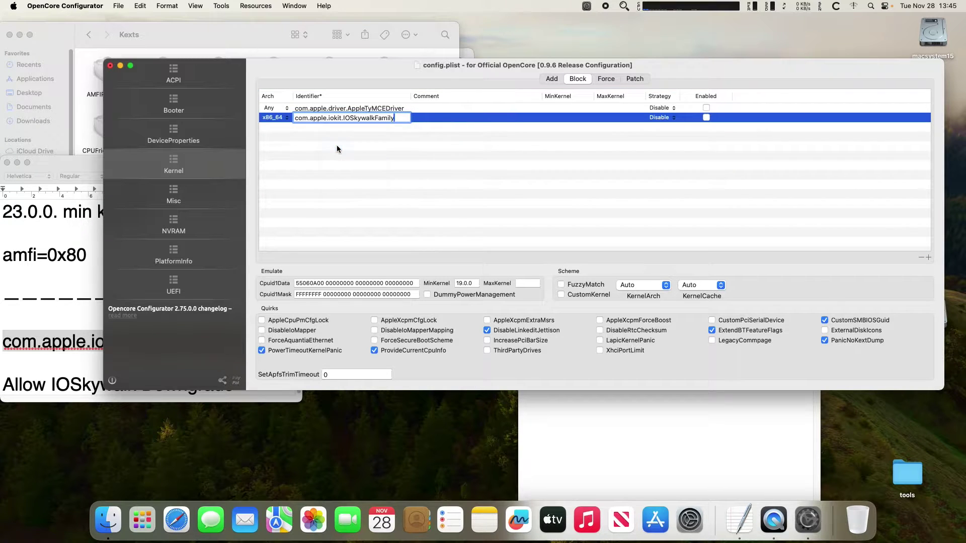
click(363, 152)
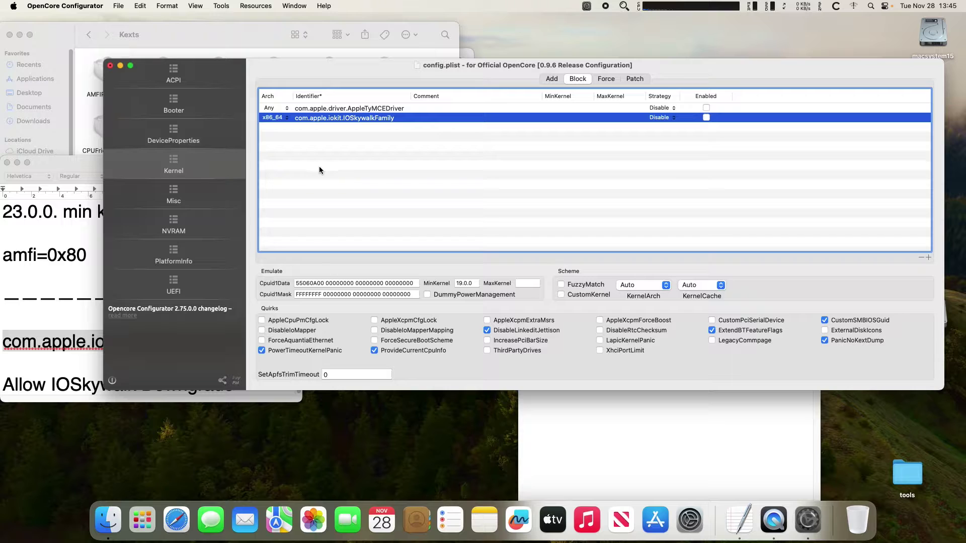
- Copy "Allow IOSkywalk Downgrade" from the wifinative notes into the Comment of the IOSkywalkFamily Block entry
click(80, 300)
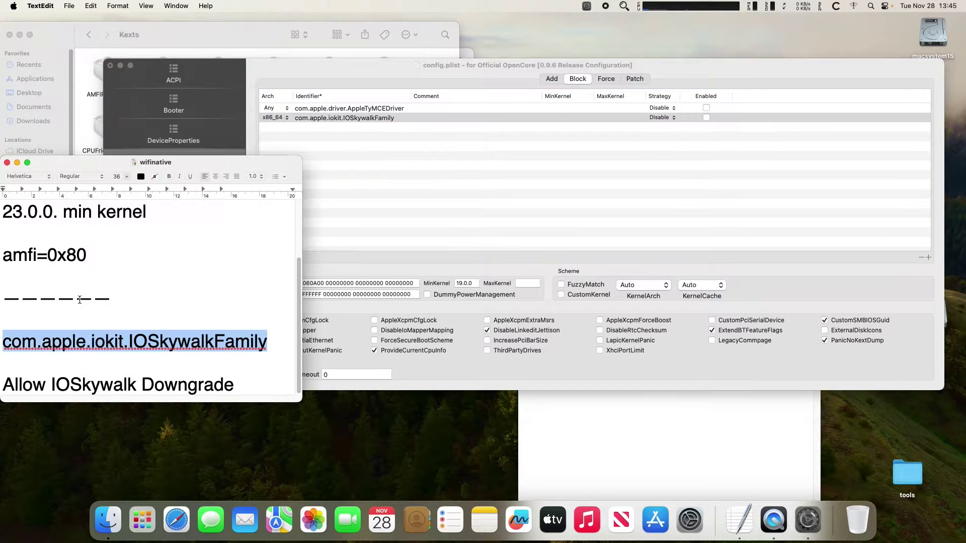
click(234, 385)
drag(234, 385, 3, 385)
right_click(94, 382)
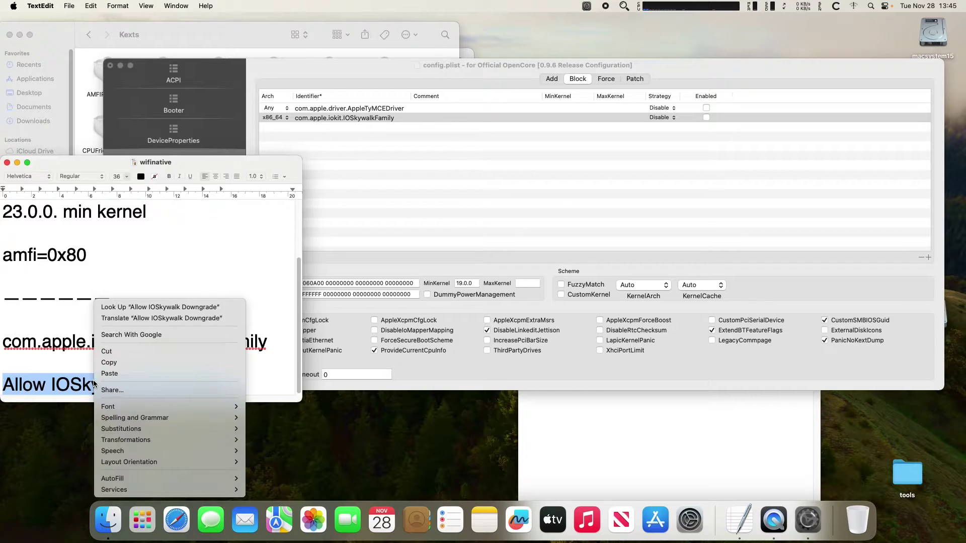
click(124, 363)
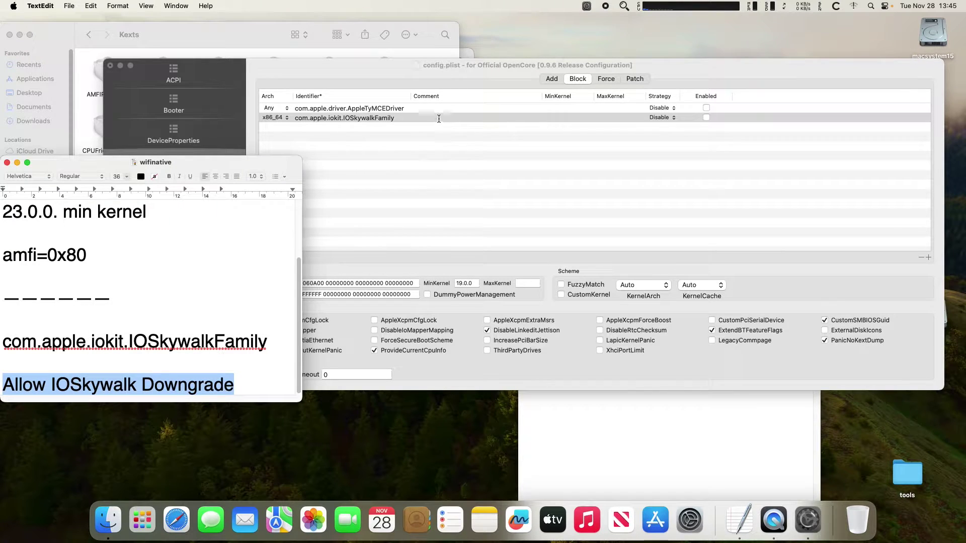
double_click(439, 118)
right_click(438, 119)
click(440, 156)
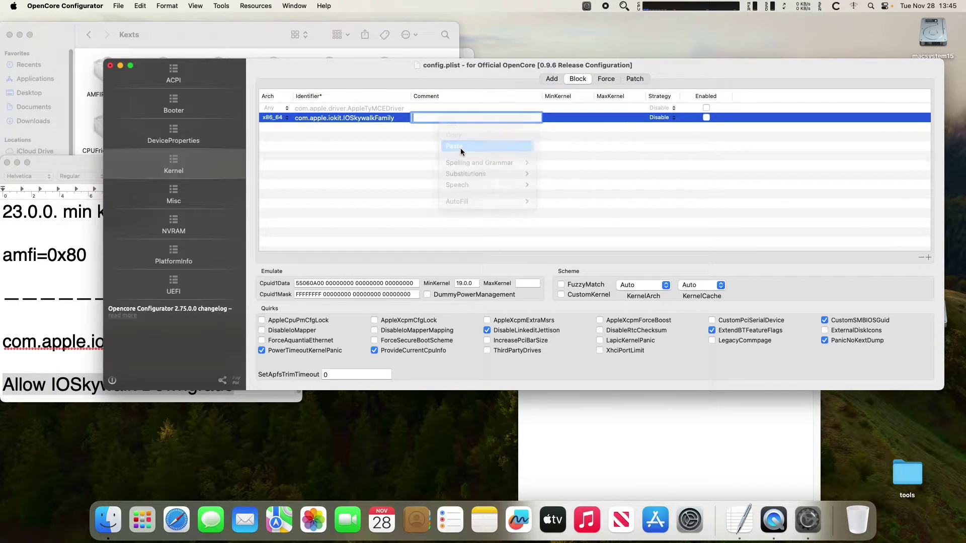
key(Return)
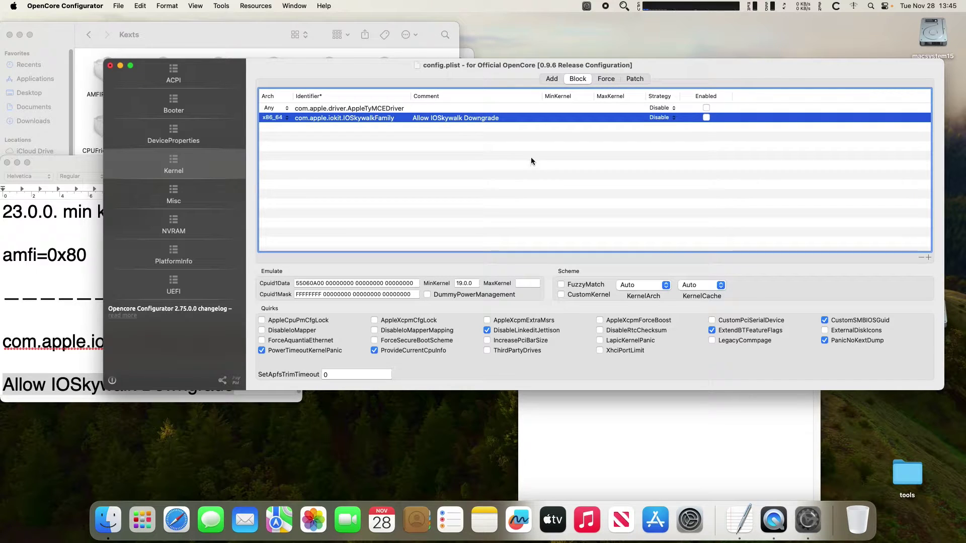
- Set the IOSkywalkFamily Block entry's MinKernel to 23.0.0 and Strategy to Exclude, and enable the entry
double_click(556, 119)
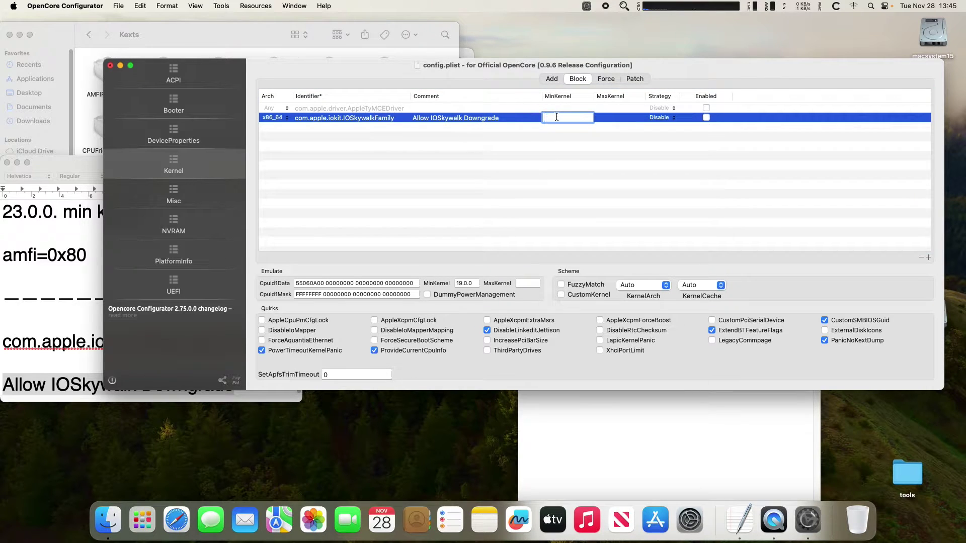
text(23.0.0)
key(Return)
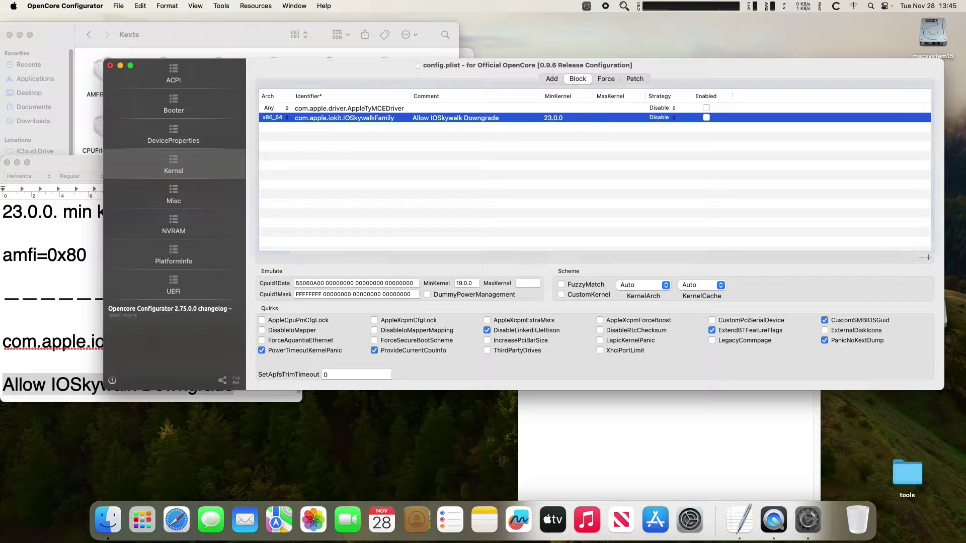
click(673, 119)
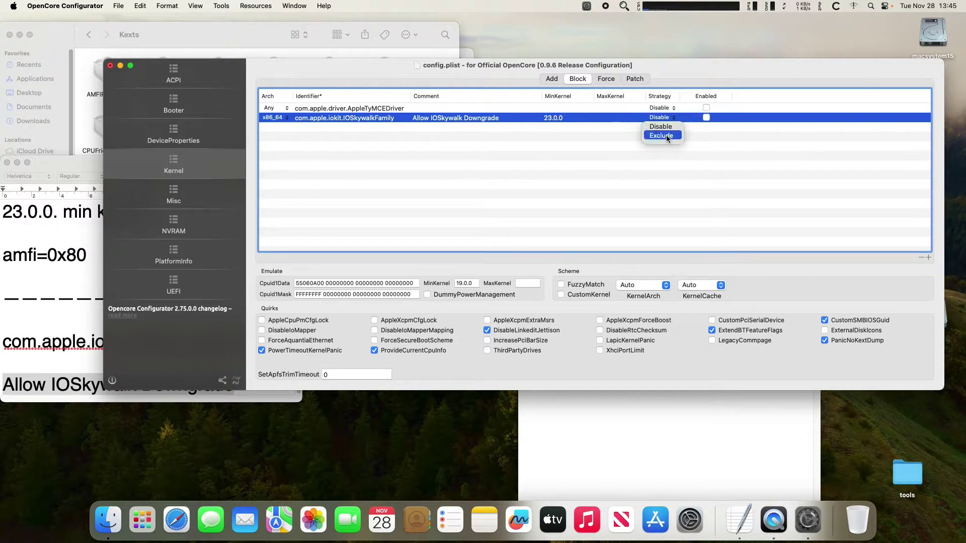
click(666, 136)
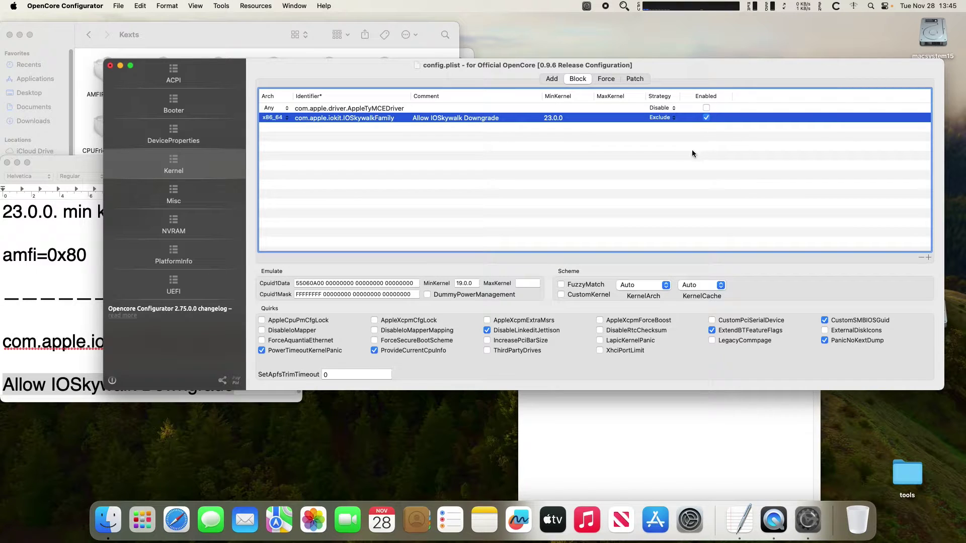
key(ctrl+z)
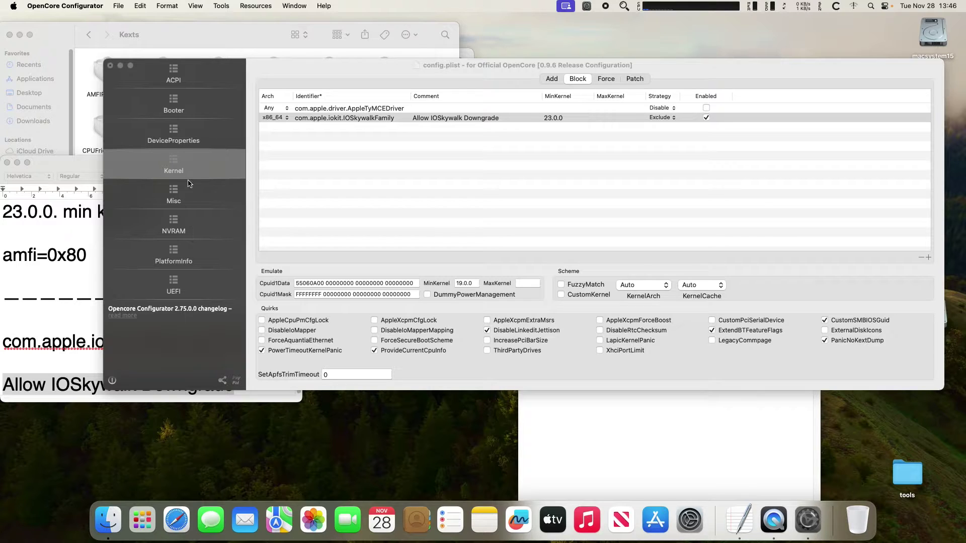
- Check the boot-args and csr-active-config values under the NVRAM UUID starting with 7C436110
click(196, 228)
click(192, 227)
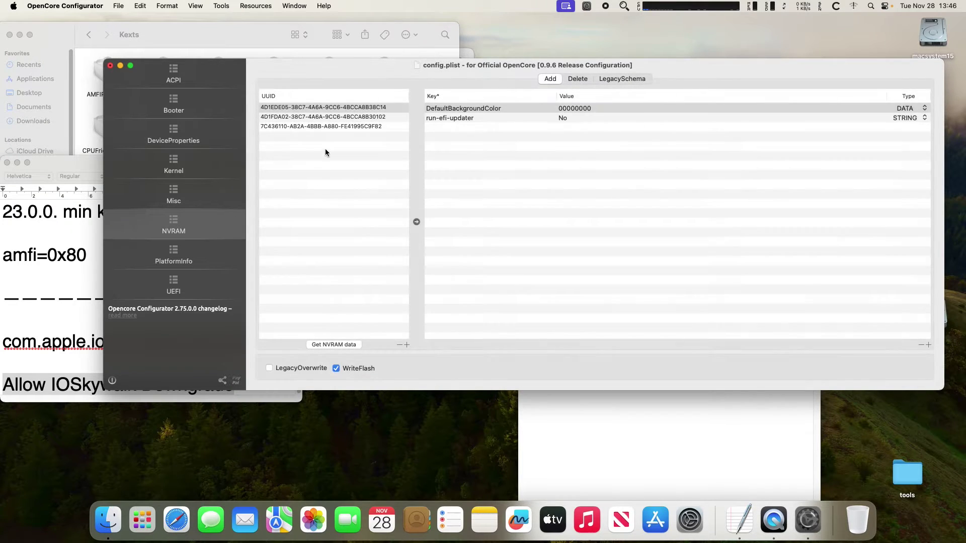
click(332, 117)
click(336, 126)
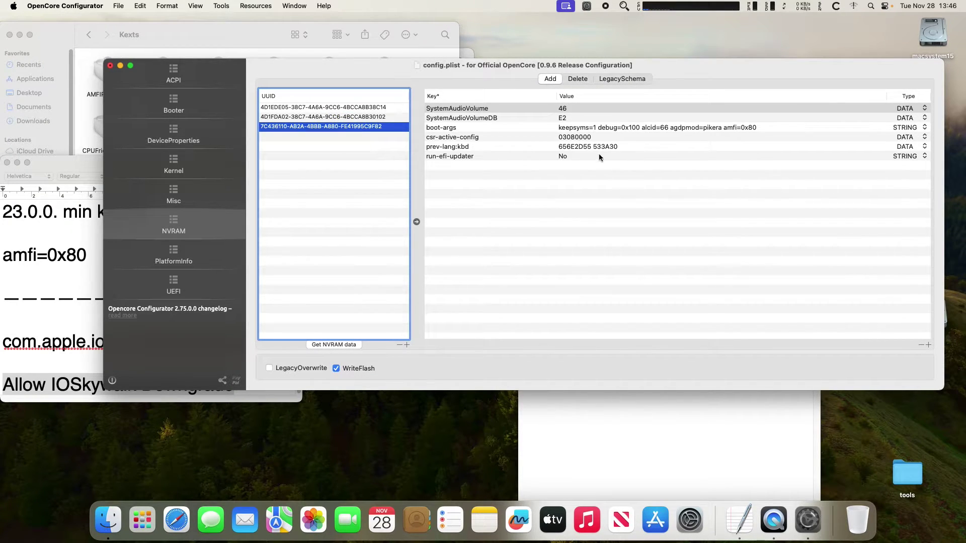
- Review the IOSkywalkFamily Block entry and inspect the paths of the three added Wi-Fi kexts in the kernel Add list
click(194, 177)
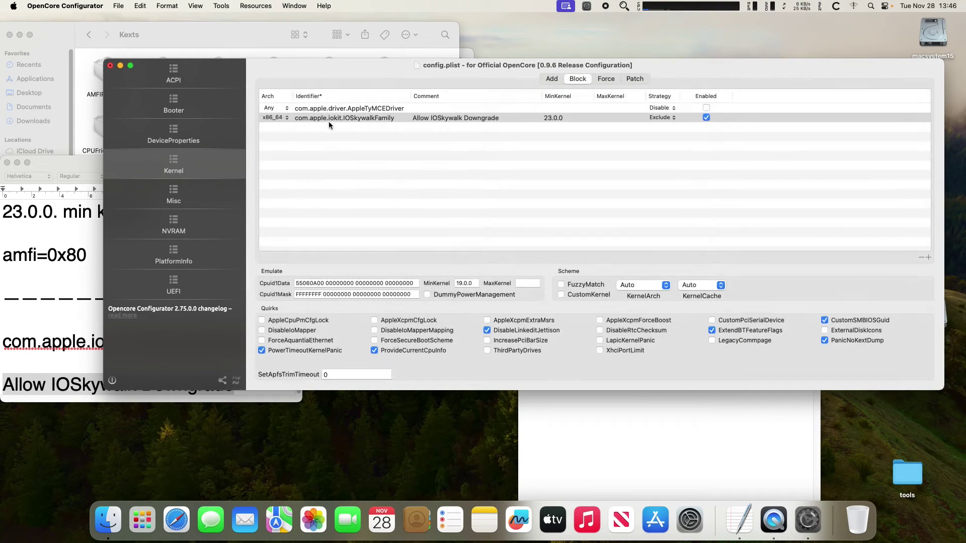
click(551, 80)
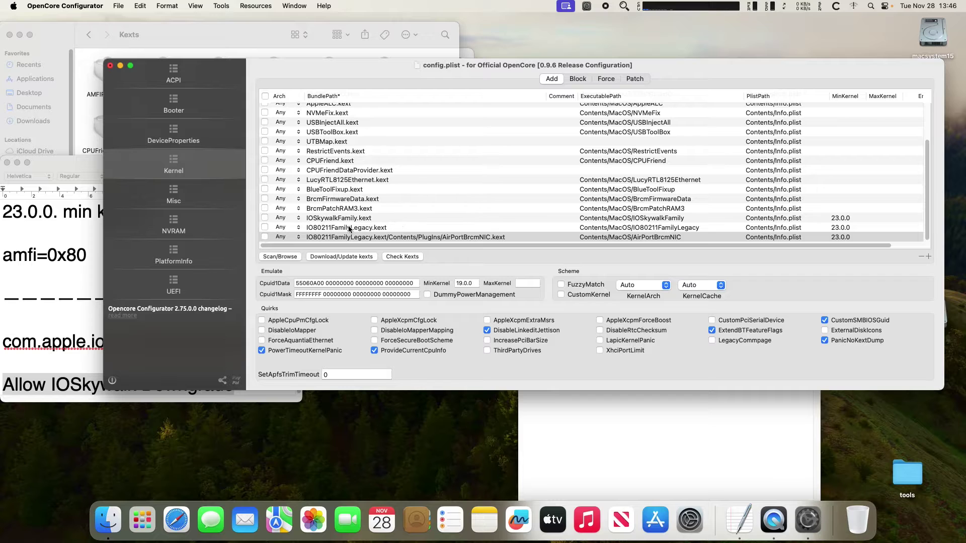
key(alt+super+8)
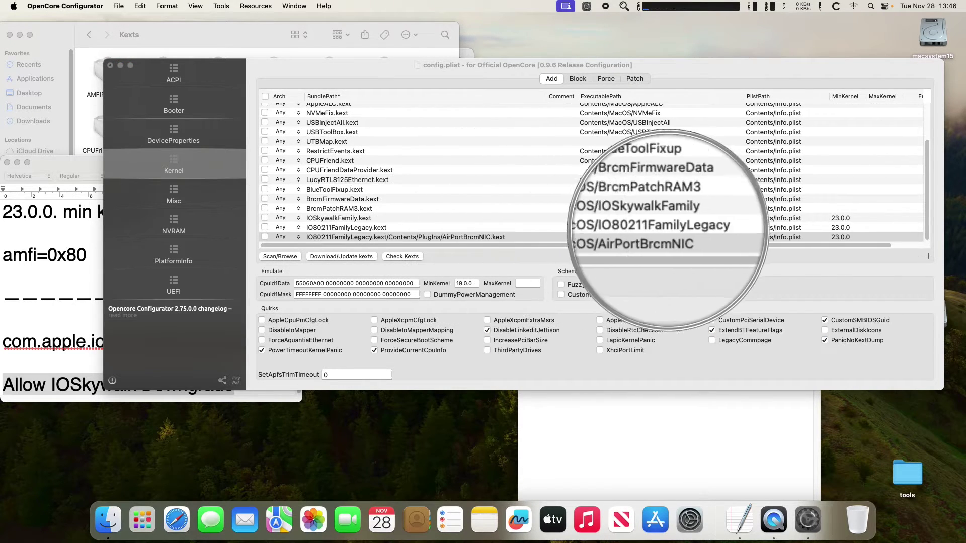
key(alt+super+8)
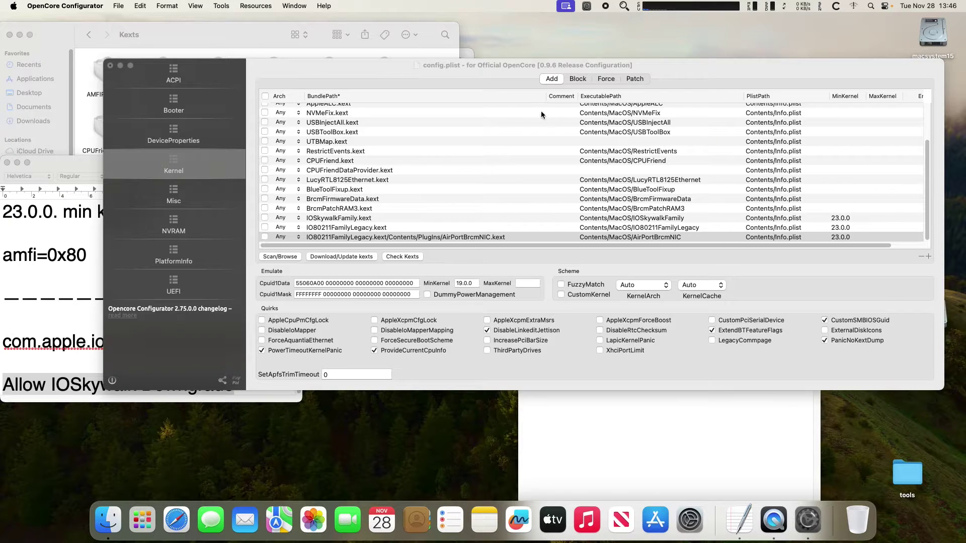
- Check the MinKernel, Strategy and Enabled settings of the IOSkywalkFamily entry in the kernel Block list
click(585, 81)
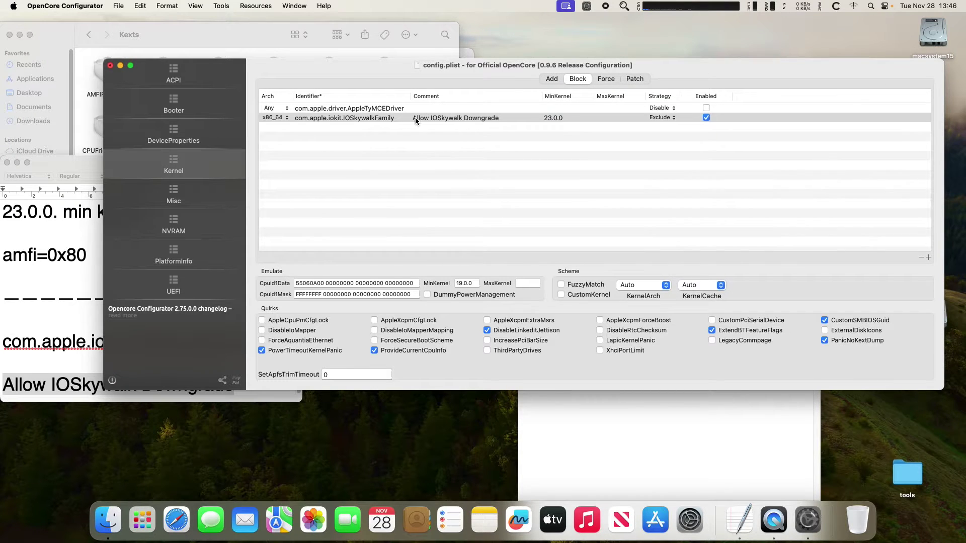
key(alt+super+8)
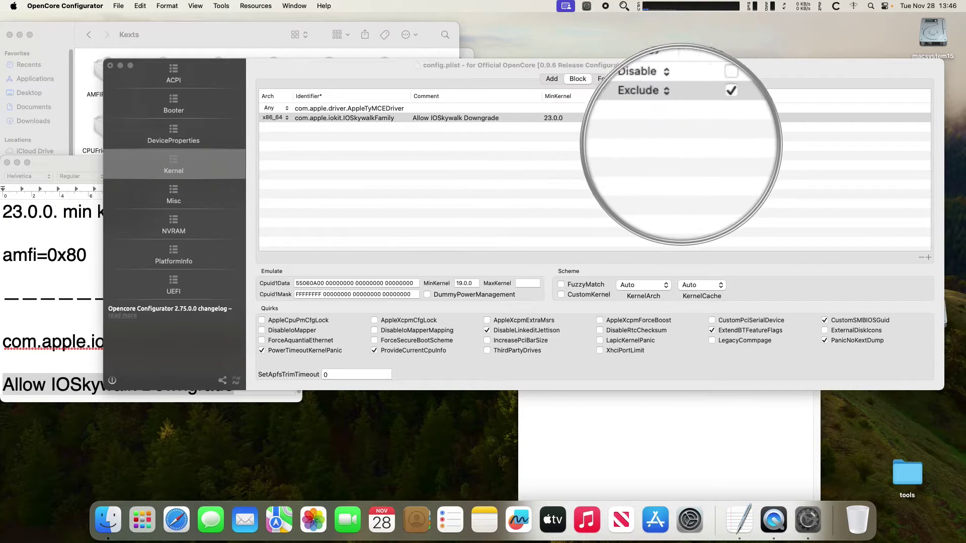
key(alt+super+8)
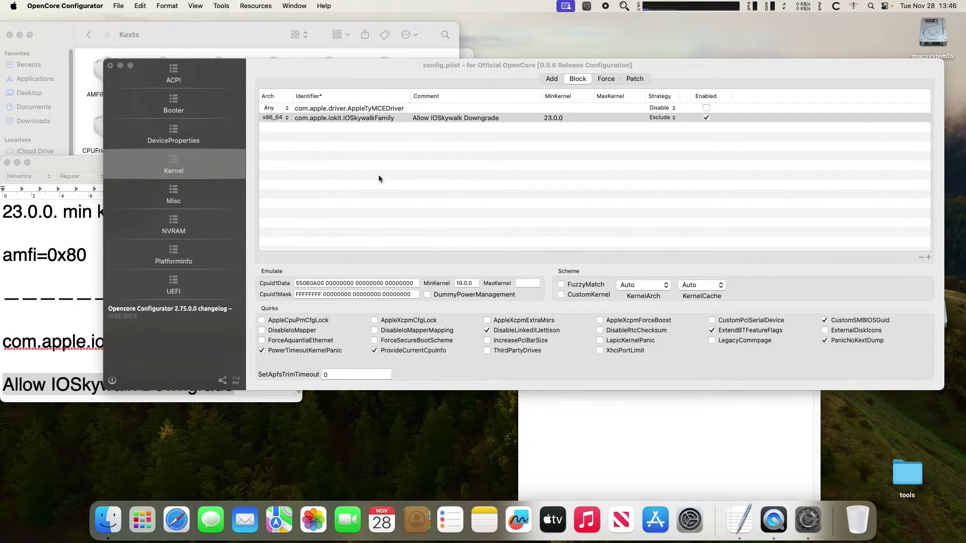
- Save config.plist and close its window
click(288, 63)
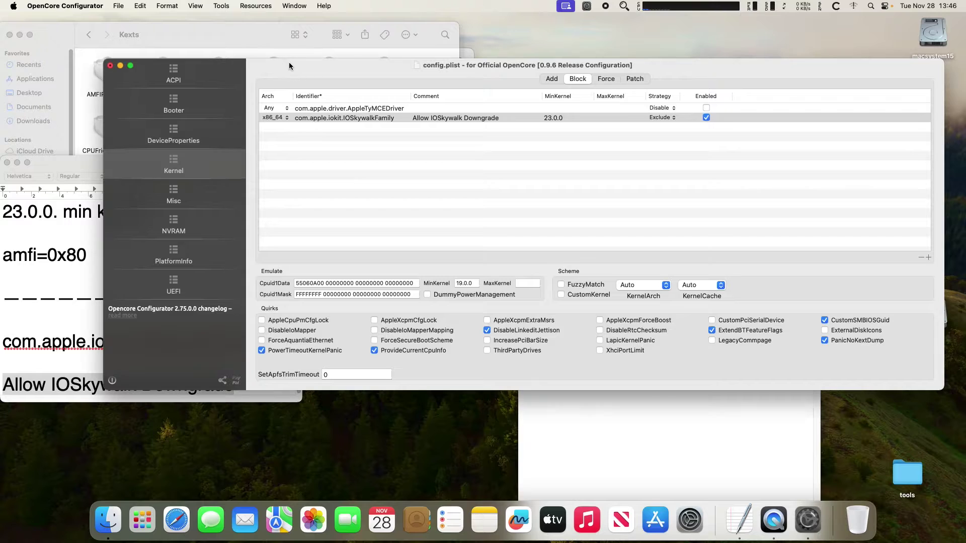
click(118, 6)
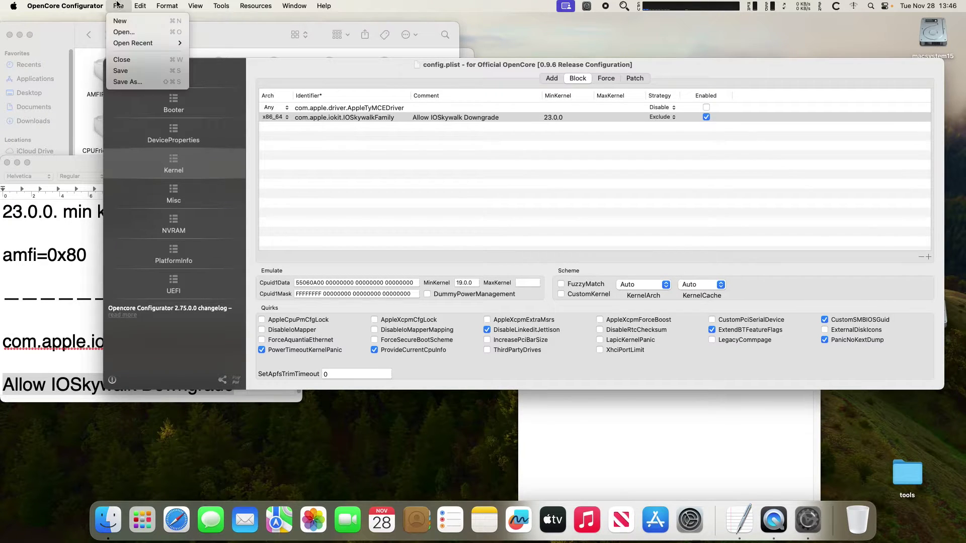
click(126, 72)
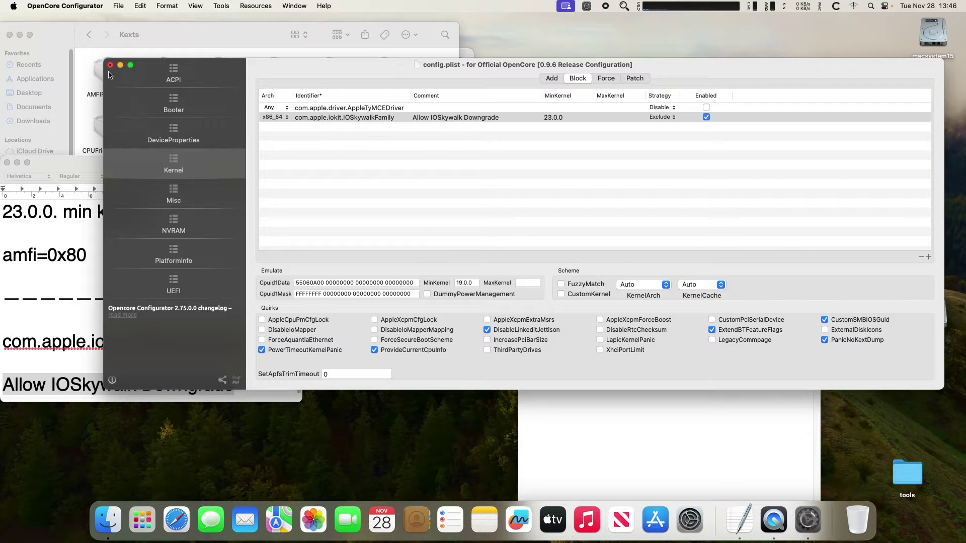
click(110, 65)
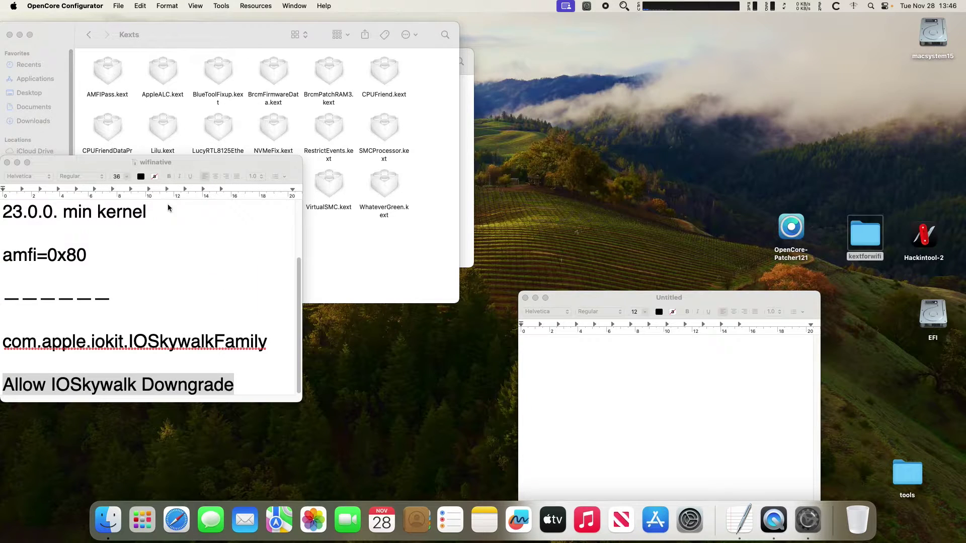
- Restart the Mac so that the saved OpenCore configuration is loaded
click(584, 134)
click(593, 163)
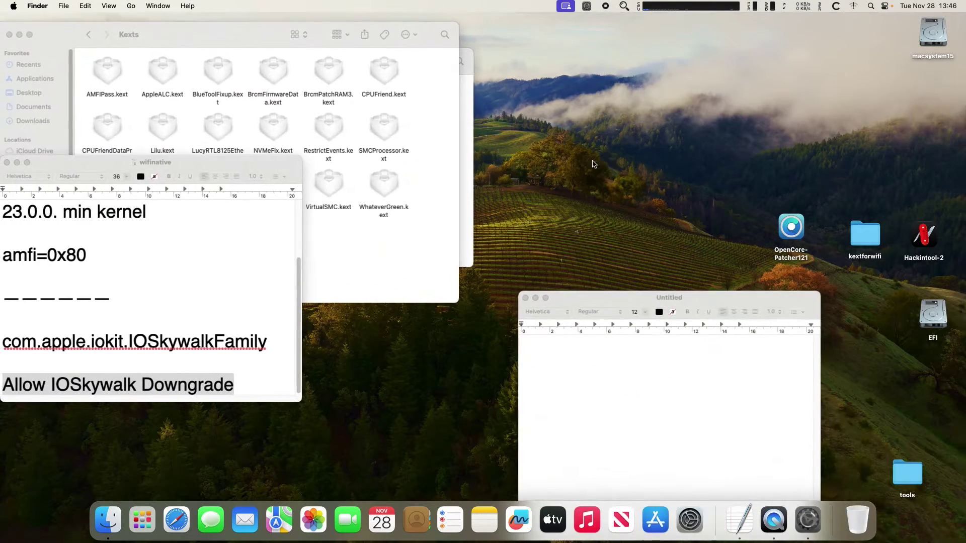
click(13, 6)
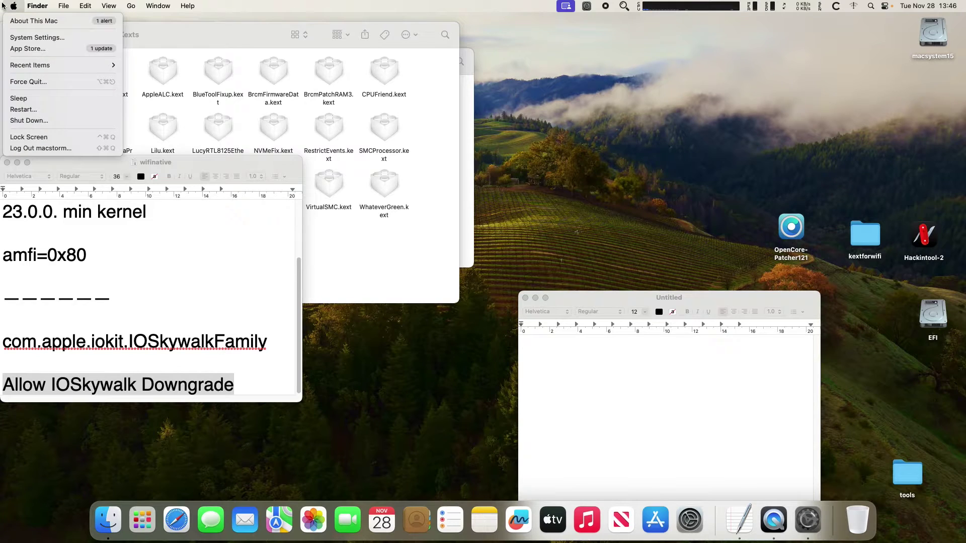
click(31, 110)
click(572, 187)
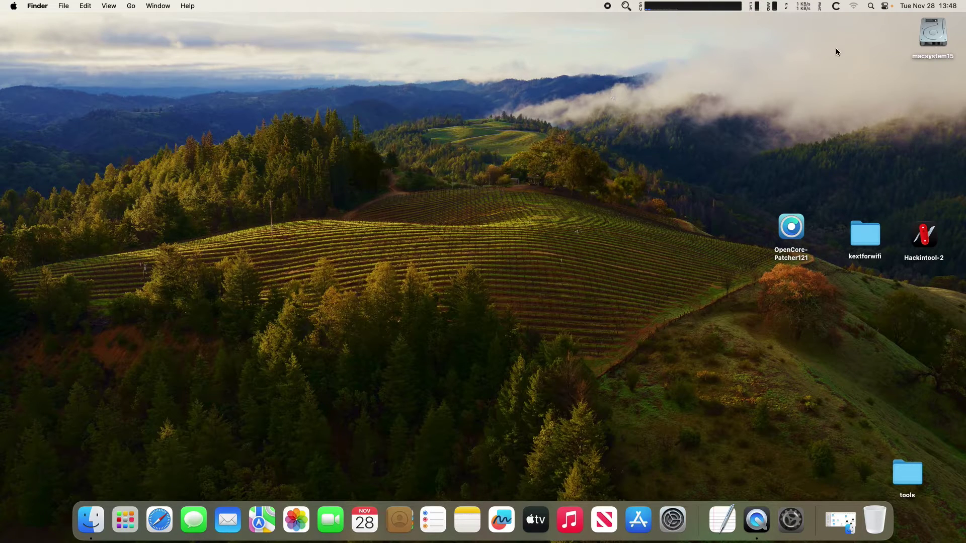
- Check the Wi-Fi status and the Mac's system information, and close the information and settings windows
click(855, 7)
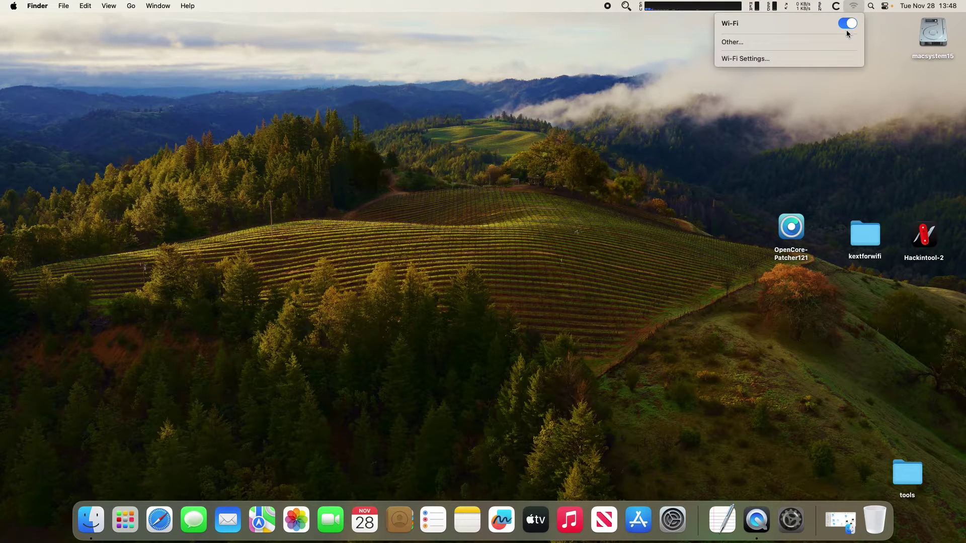
click(818, 41)
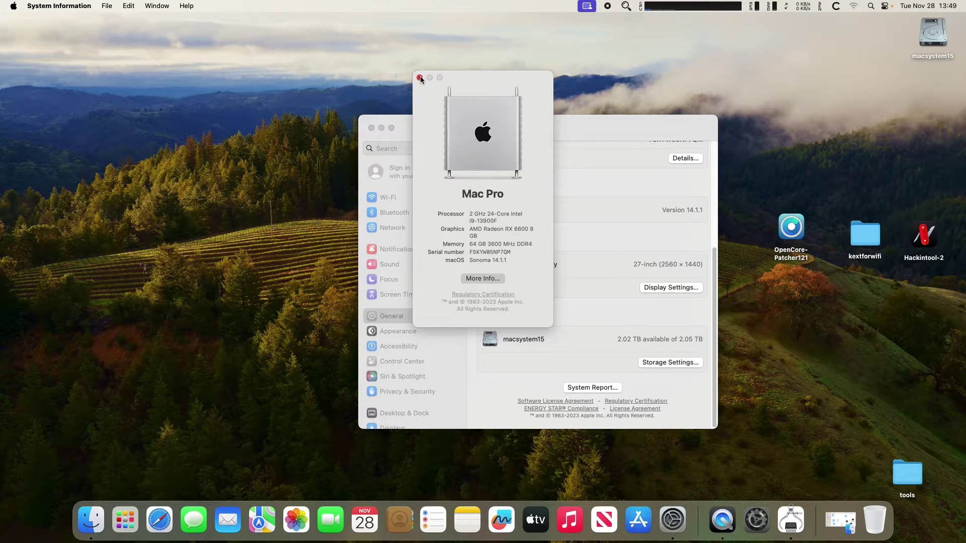
click(420, 78)
click(371, 129)
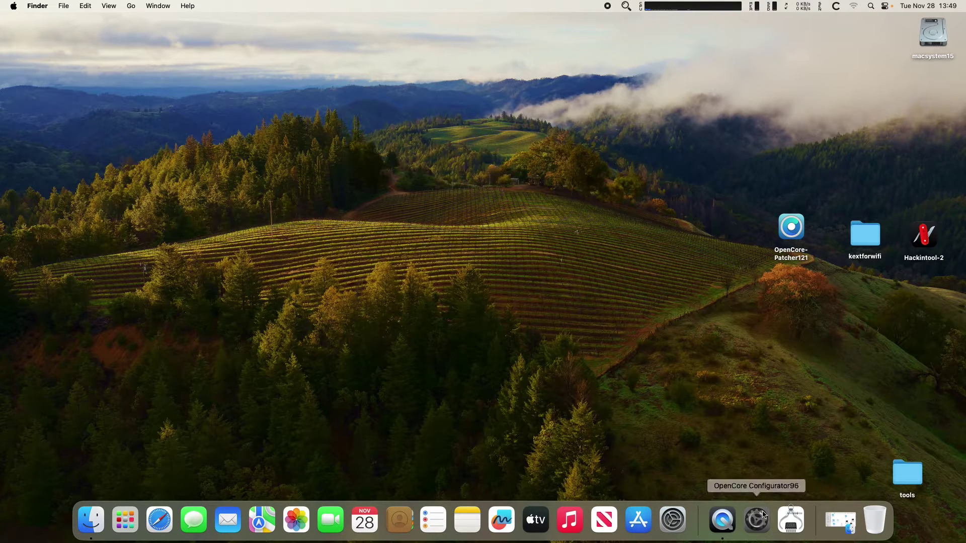
- Switch to OpenCore Configurator, mount the EFI partition on disk0s1 by entering the account password, and open its config.plist
click(757, 520)
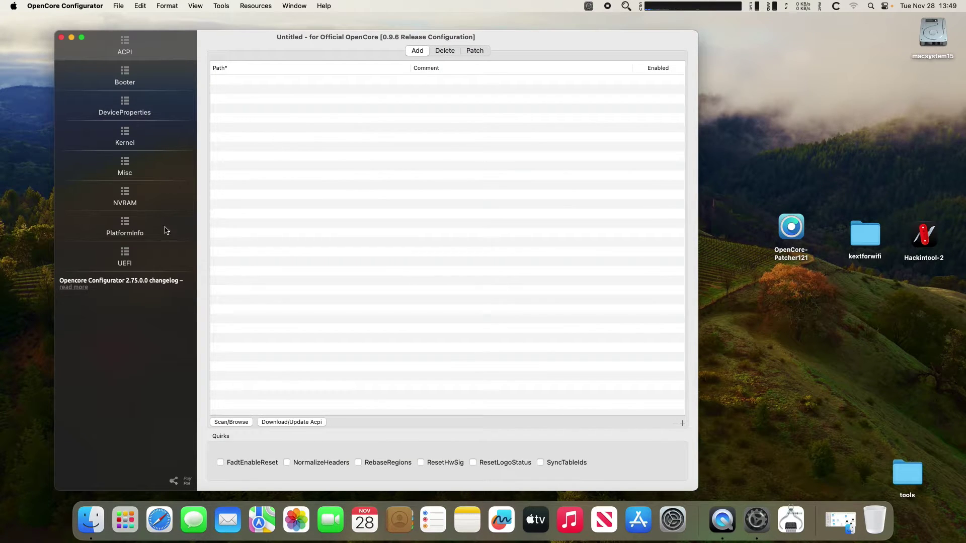
click(589, 7)
click(618, 65)
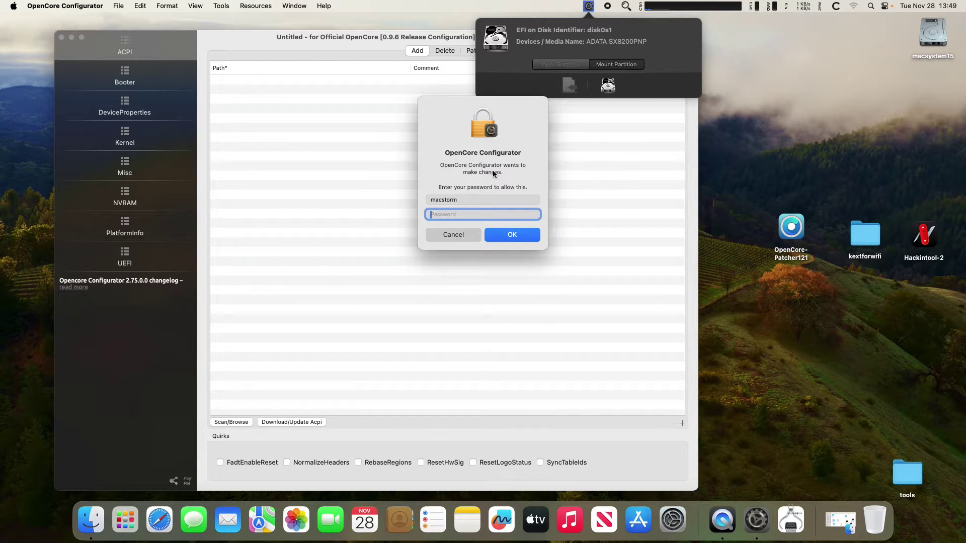
text(•••••)
key(Return)
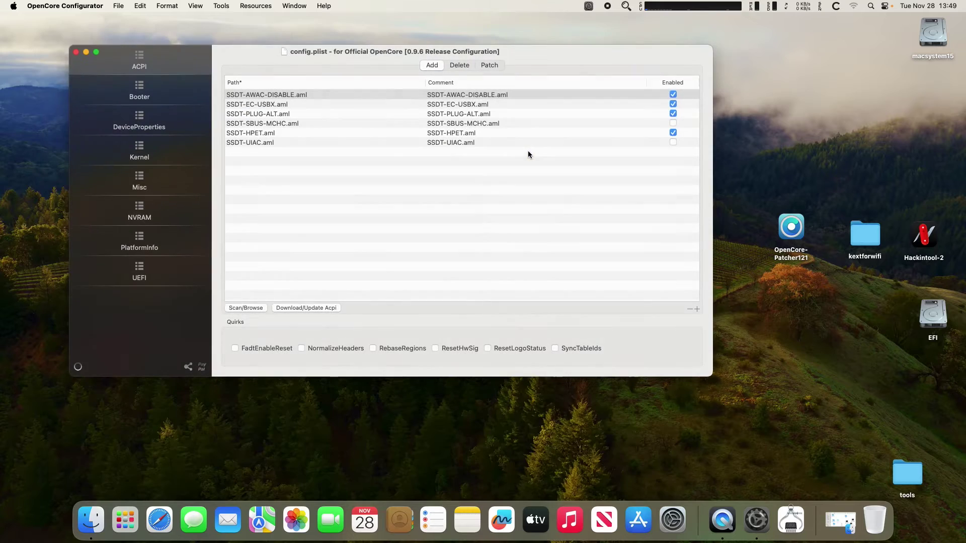
- Arrange the config.plist window beside the wifinative notes and dismiss the OpenCore Validator report
drag(261, 57, 403, 80)
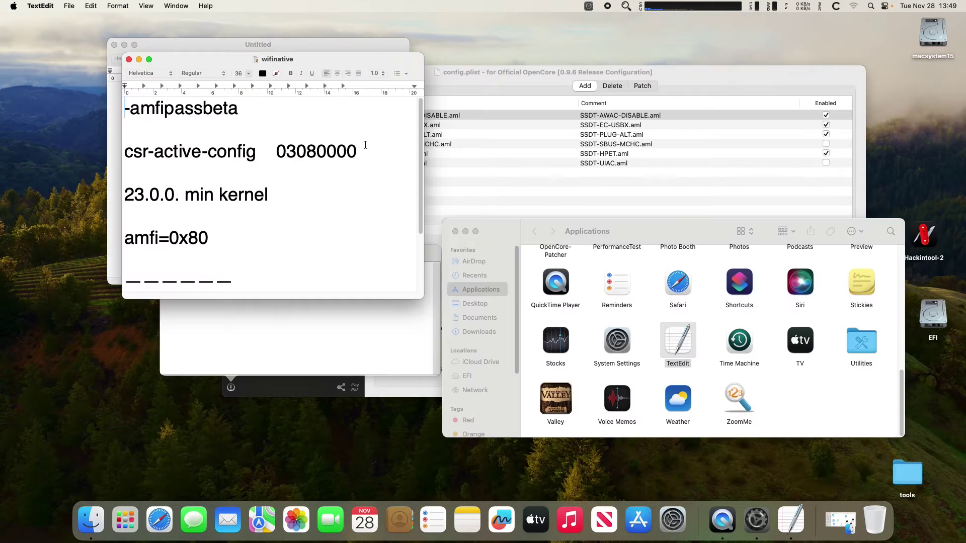
click(579, 227)
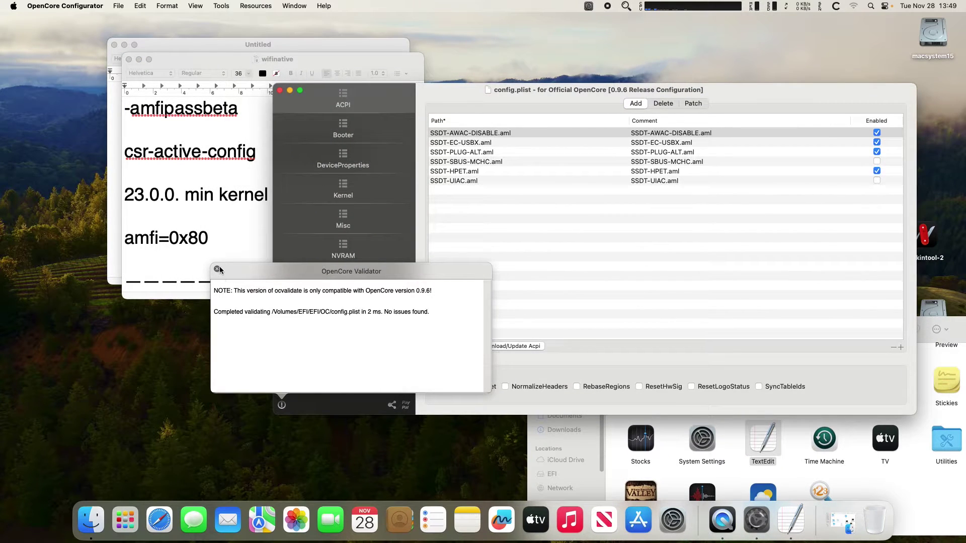
click(217, 270)
scroll(208, 202, down, 3)
drag(245, 59, 133, 59)
- Select boot-args under the NVRAM UUID starting with 7C436110 and widen the window to show its full value
click(347, 251)
click(347, 252)
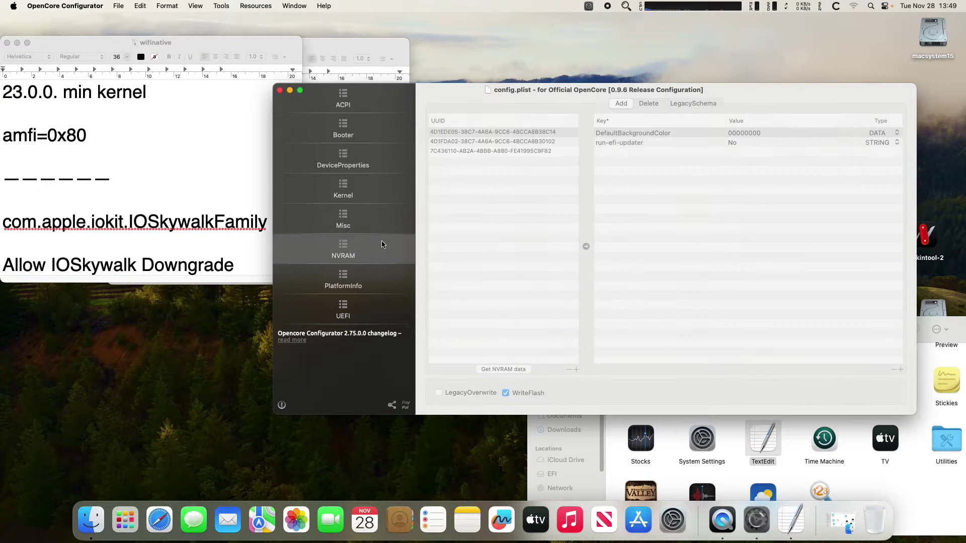
click(481, 152)
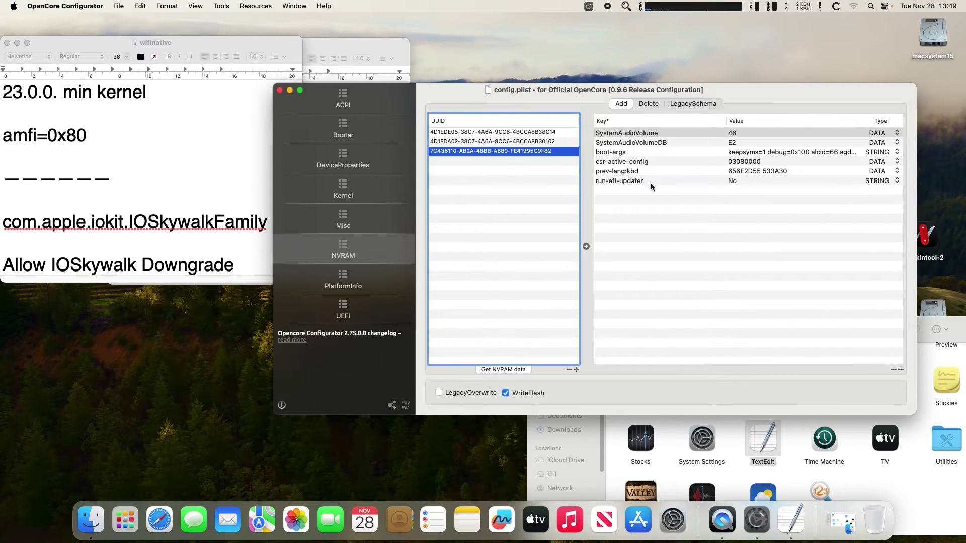
click(756, 153)
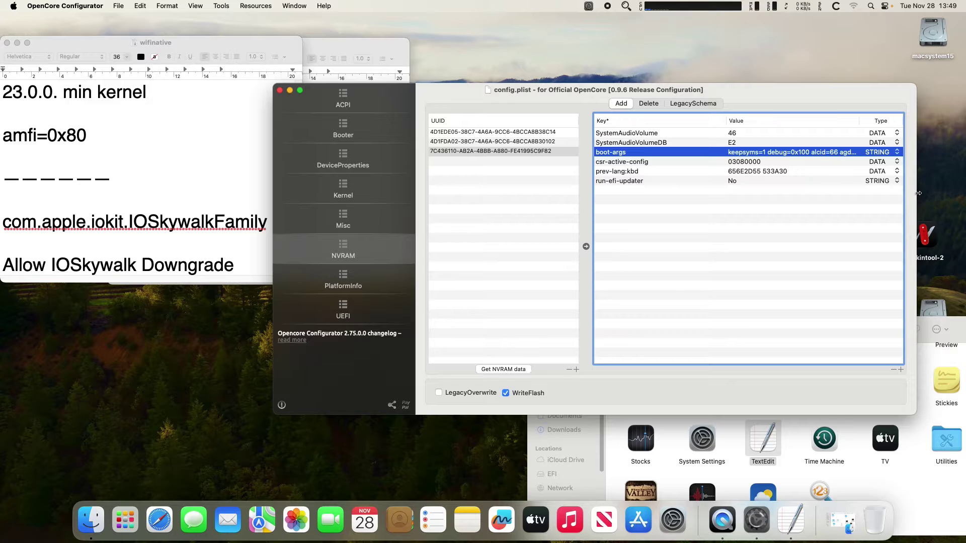
drag(918, 193, 964, 193)
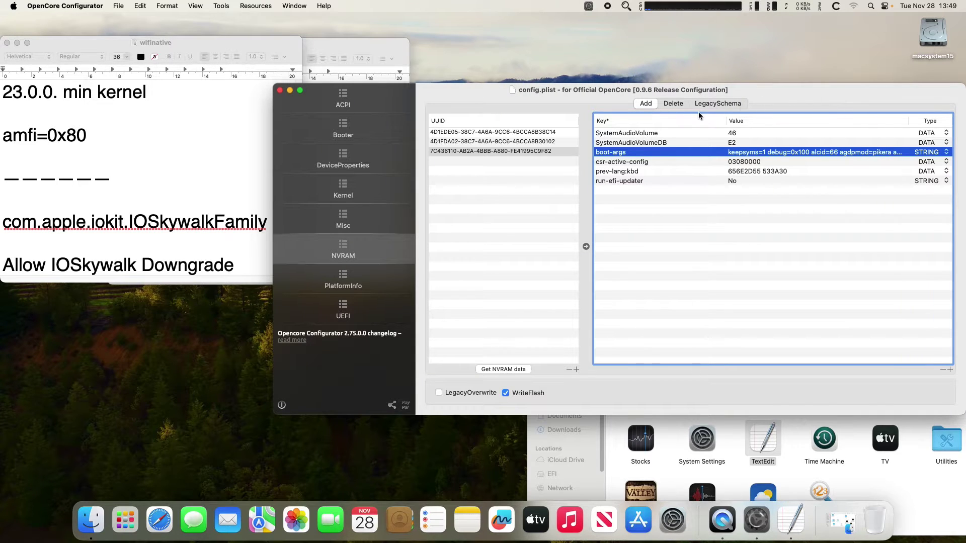
drag(772, 91, 636, 94)
drag(832, 219, 911, 222)
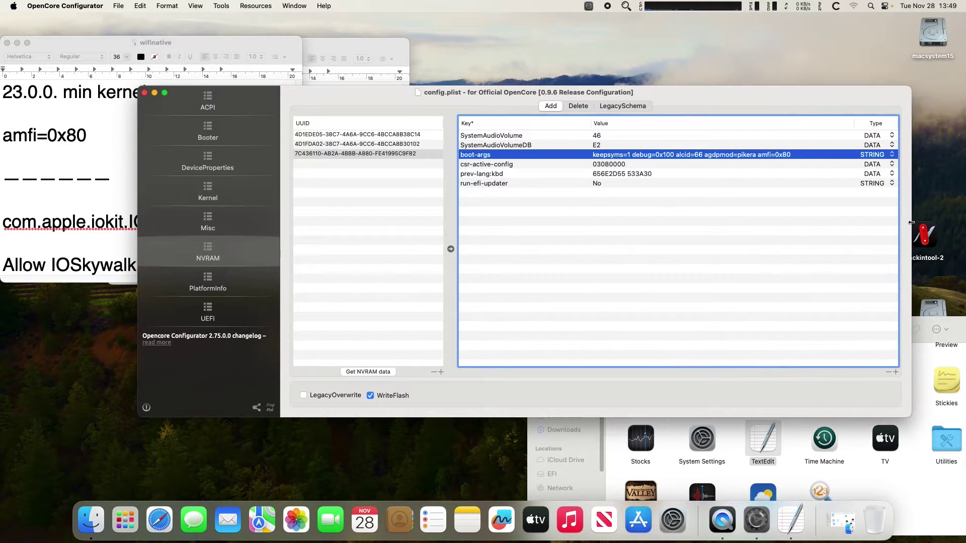
- Remove amfi=0x80 from the boot-args value
double_click(771, 155)
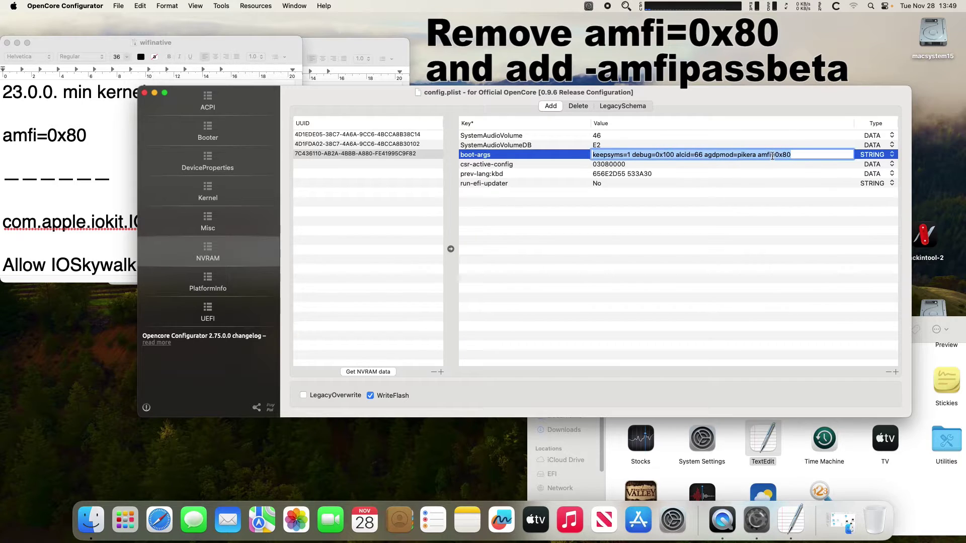
click(771, 156)
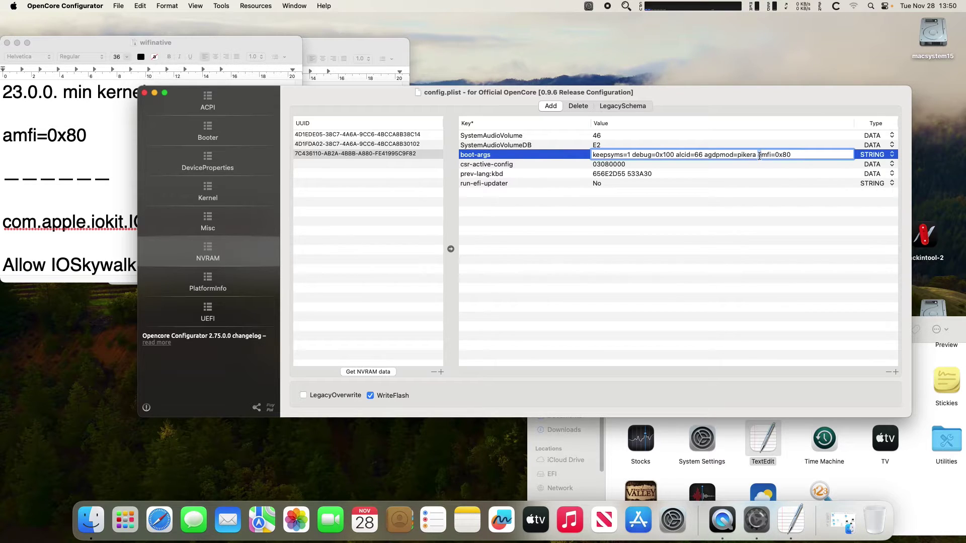
drag(757, 155, 794, 160)
key(BackSpace)
- Copy -amfipassbeta from the wifinative notes and append it to the end of the boot-args value
click(102, 129)
scroll(103, 129, up, 3)
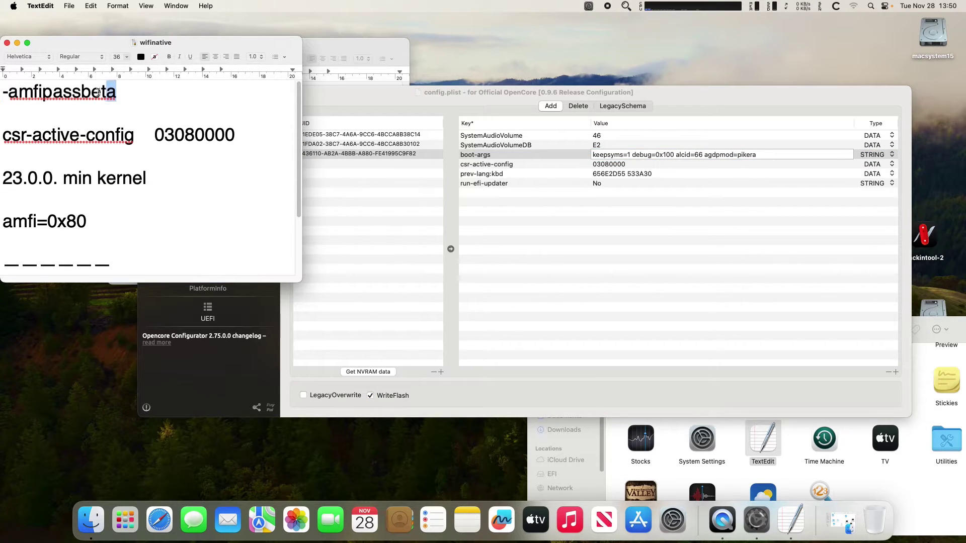
drag(116, 95, 1, 92)
right_click(54, 96)
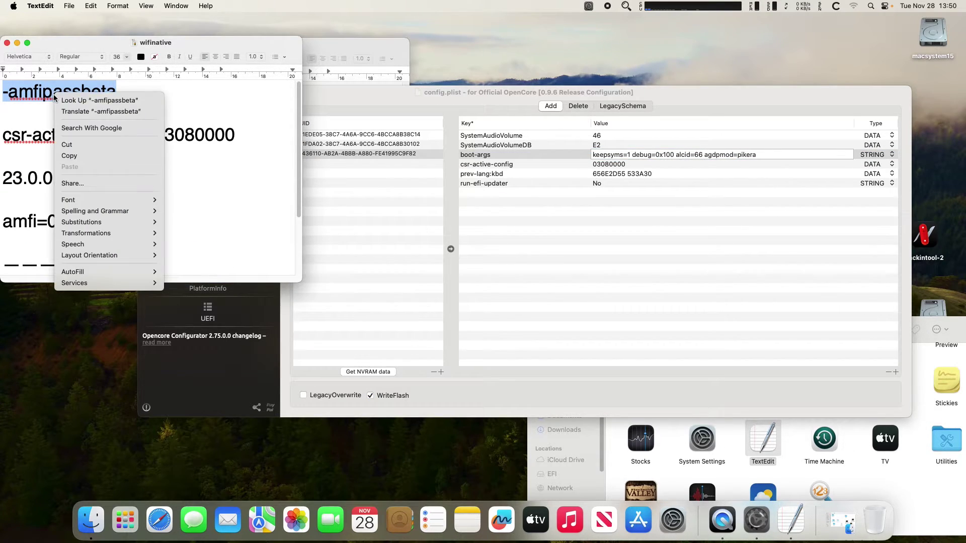
click(85, 156)
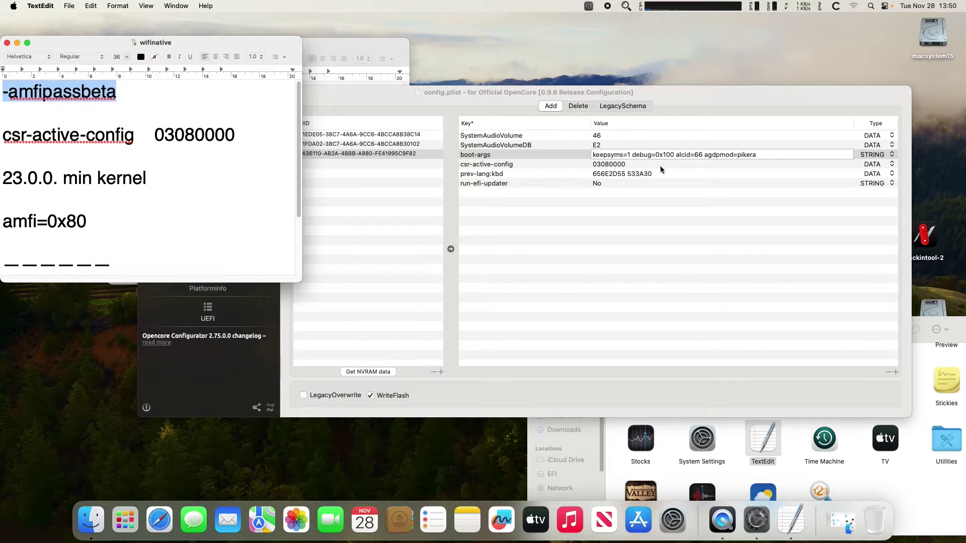
click(761, 155)
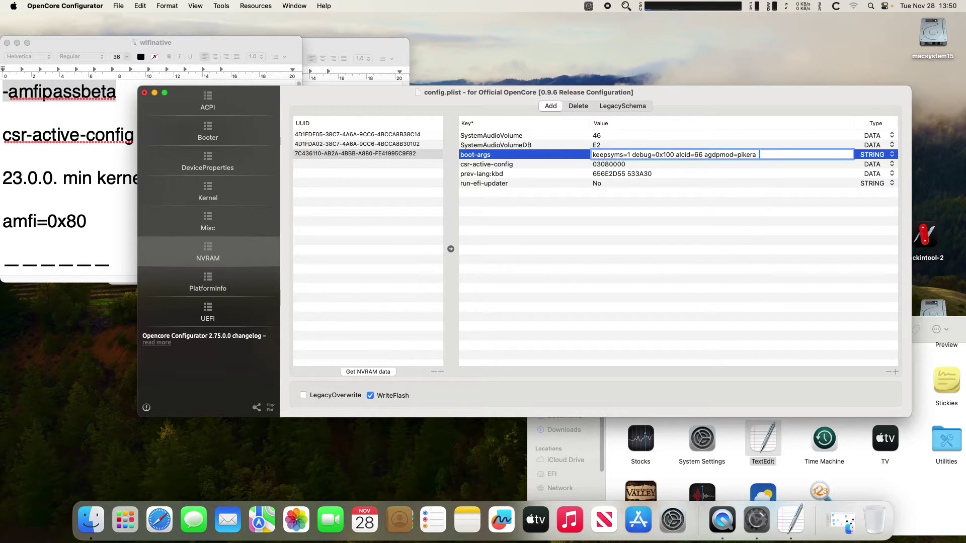
key(super+v)
key(Return)
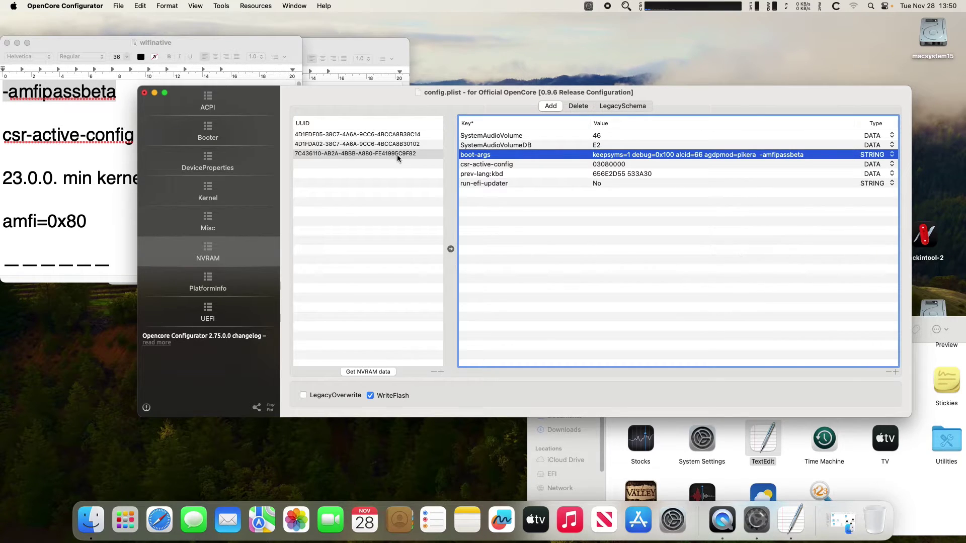
- Save config.plist, dismiss the validation report and close the configuration window
click(117, 6)
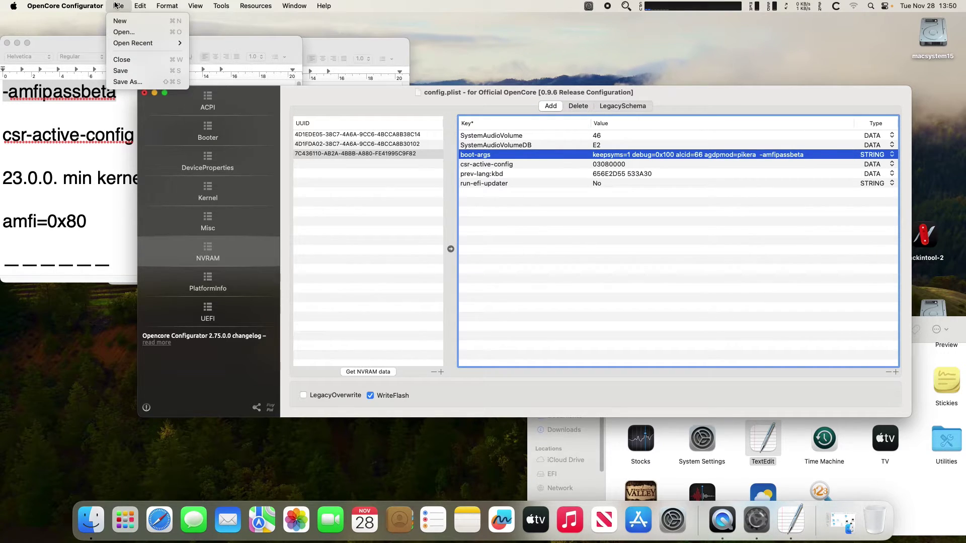
click(125, 71)
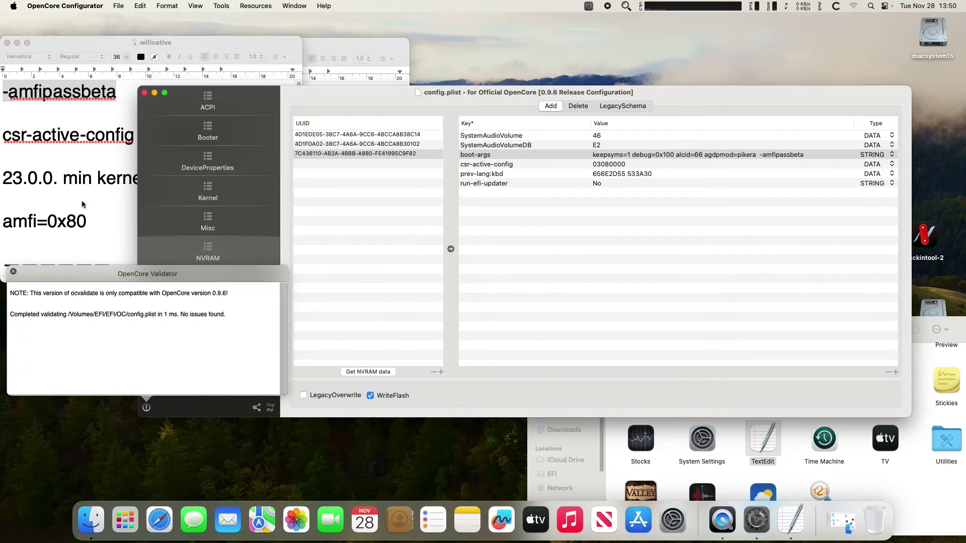
click(13, 273)
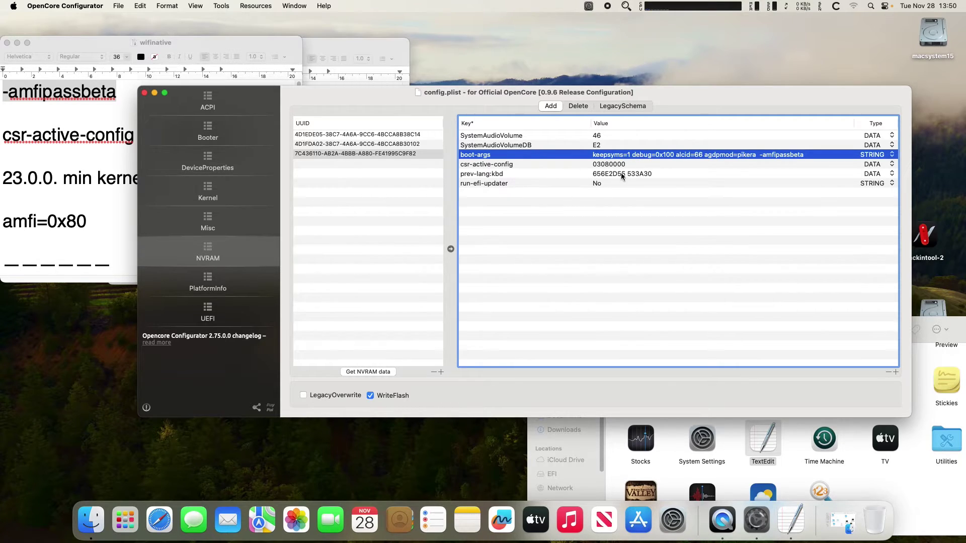
click(145, 93)
- Open the EFI partition of disk0s1 and go to its EFI/OC/Kexts folder, keeping the desktop's kextforwifi folder reachable
click(588, 6)
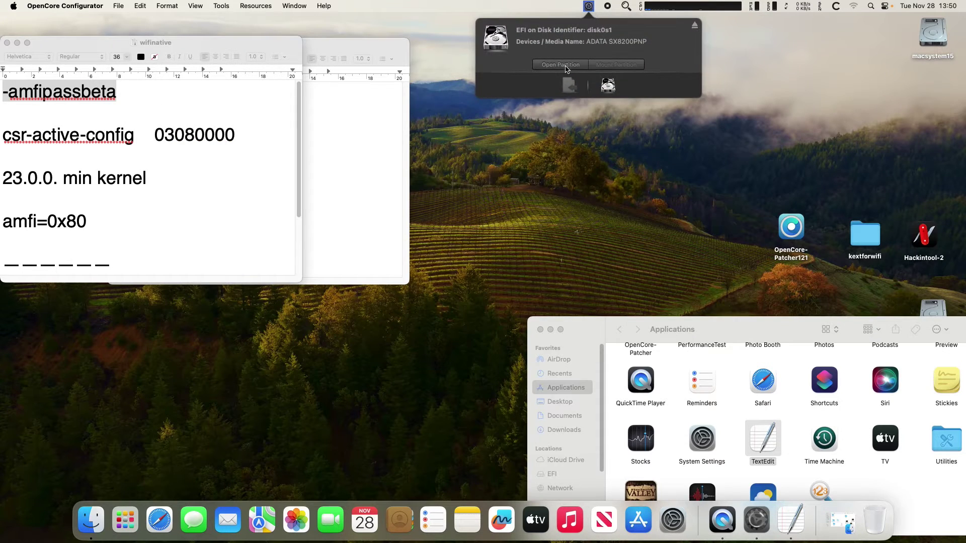
click(566, 70)
drag(262, 34, 687, 241)
double_click(543, 281)
double_click(599, 273)
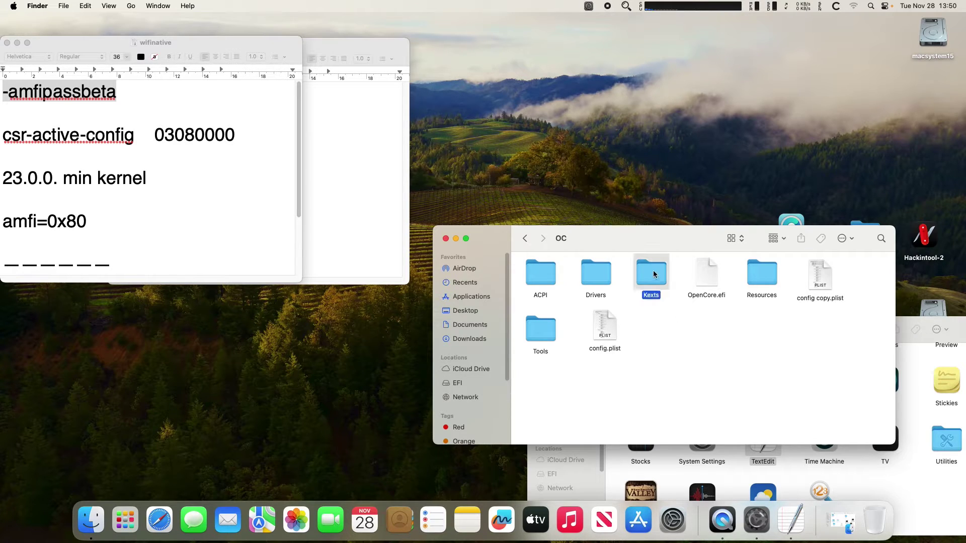
double_click(653, 274)
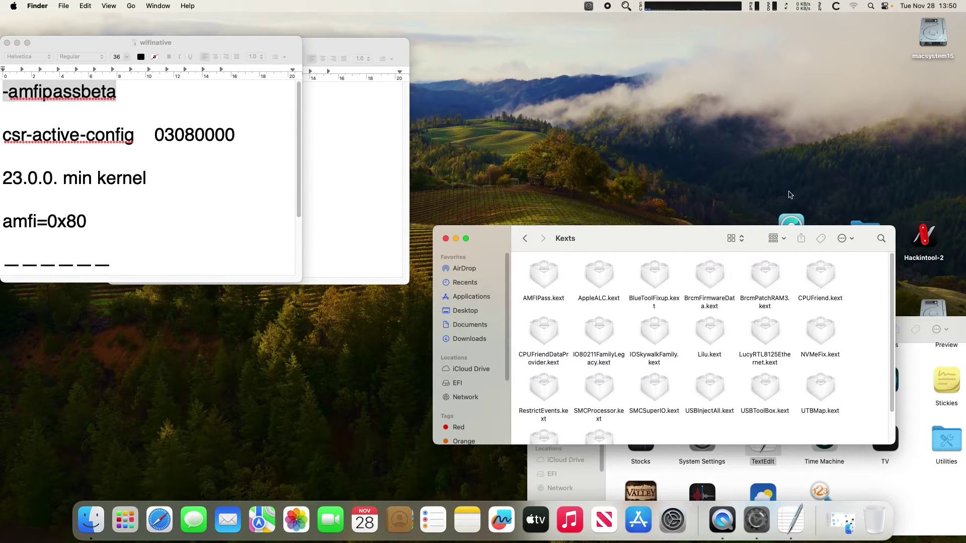
drag(717, 241, 581, 288)
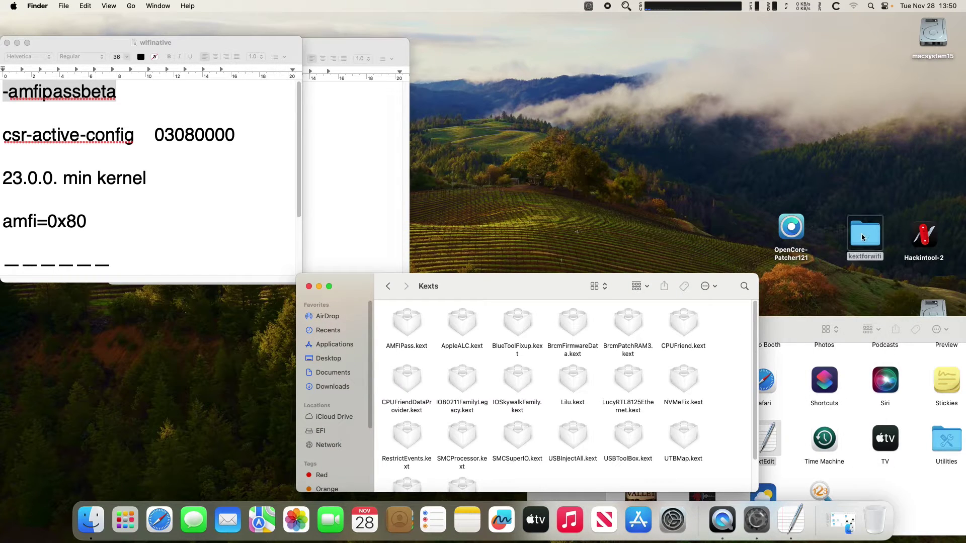
- Copy AMFIPass.kext from the desktop's kextforwifi folder into EFI/OC/Kexts, replacing the older version, and close the source folder
double_click(864, 240)
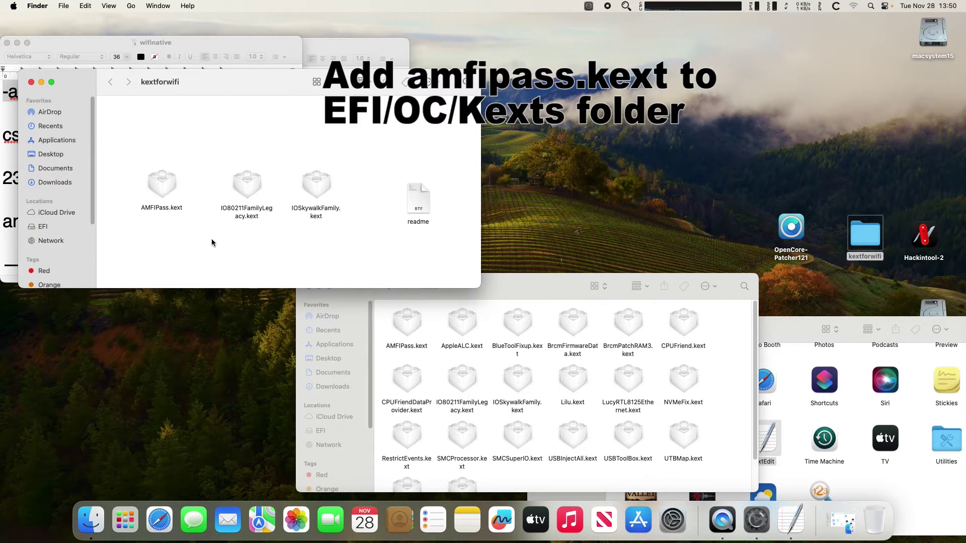
drag(539, 286, 651, 171)
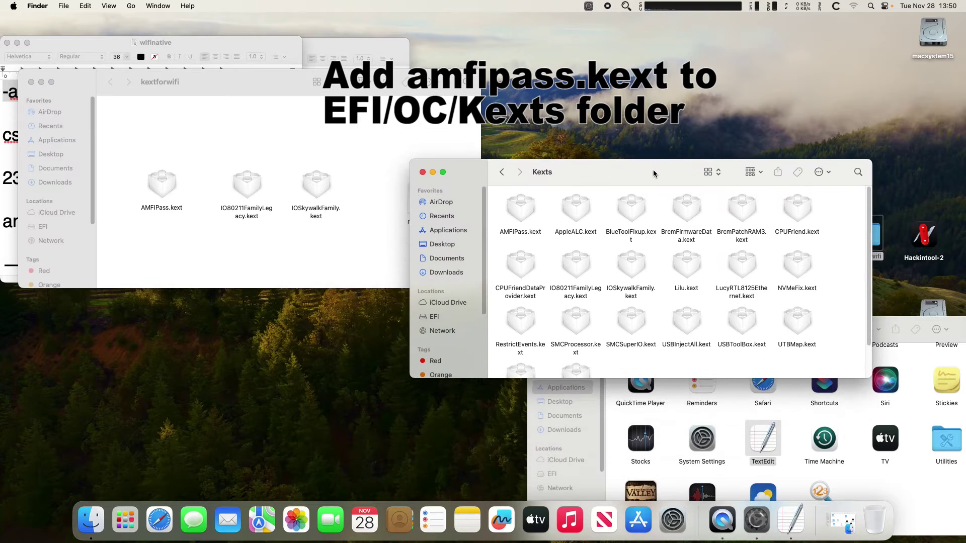
scroll(635, 231, down, 2)
drag(162, 190, 633, 338)
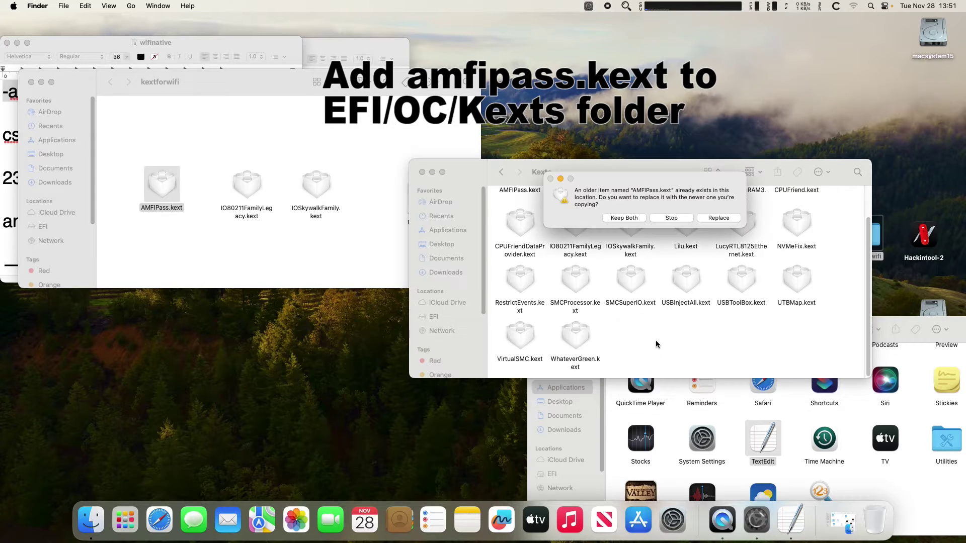
click(718, 218)
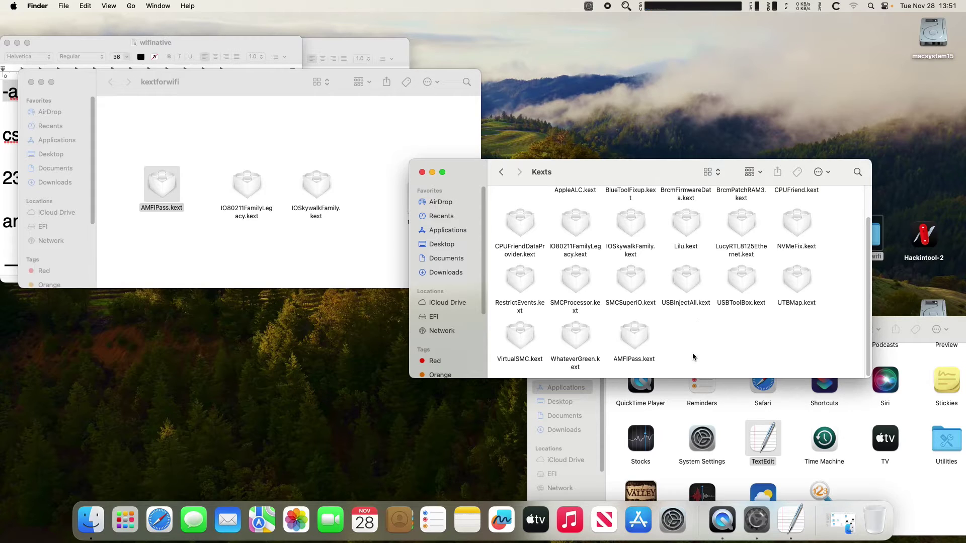
click(31, 82)
- Open config.plist from the EFI partition's OC folder alongside the Kexts window and show its Kernel section
click(588, 7)
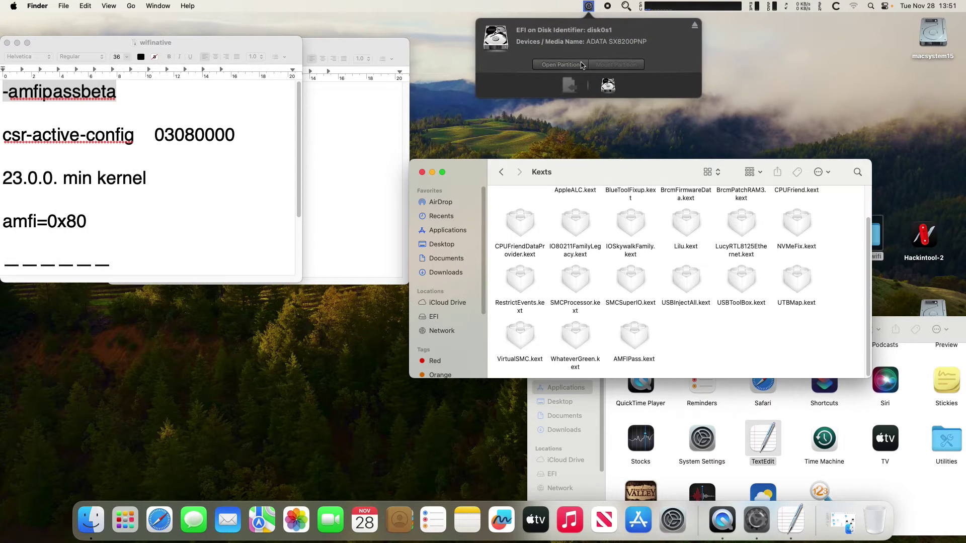
click(564, 65)
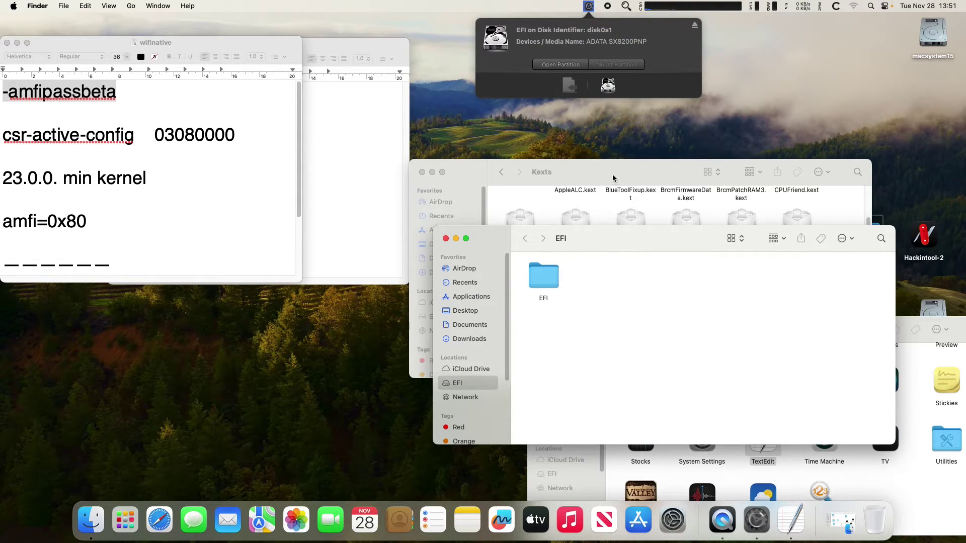
drag(614, 176, 225, 63)
double_click(554, 279)
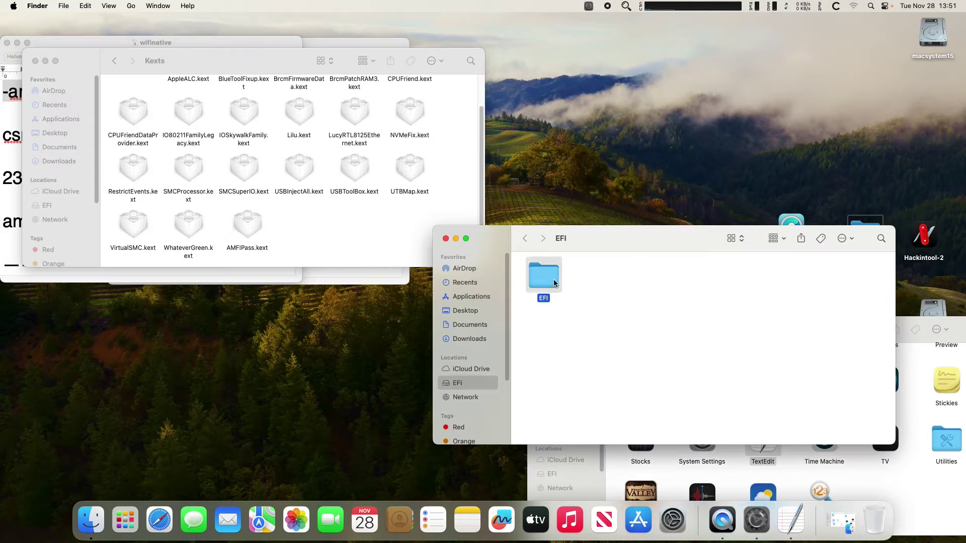
double_click(596, 270)
double_click(606, 327)
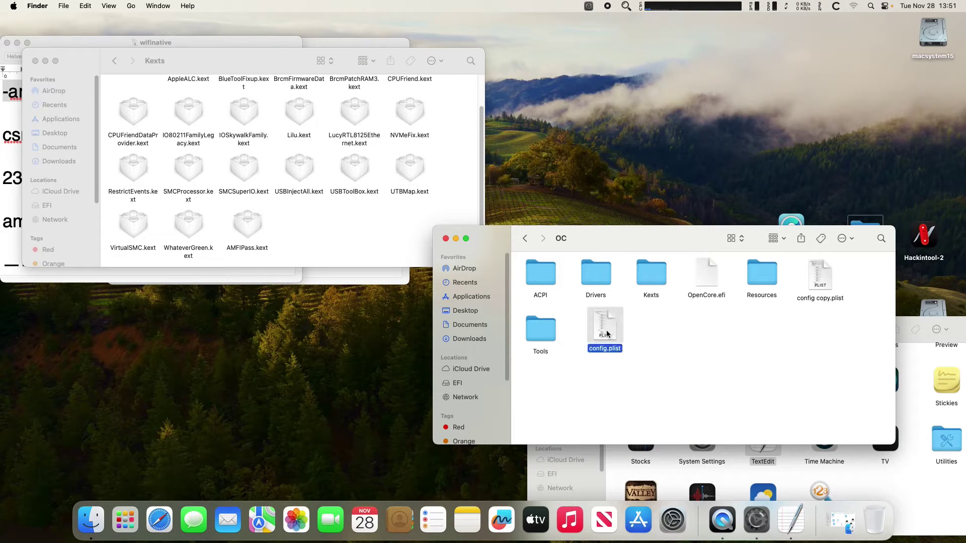
drag(310, 38, 572, 31)
click(392, 137)
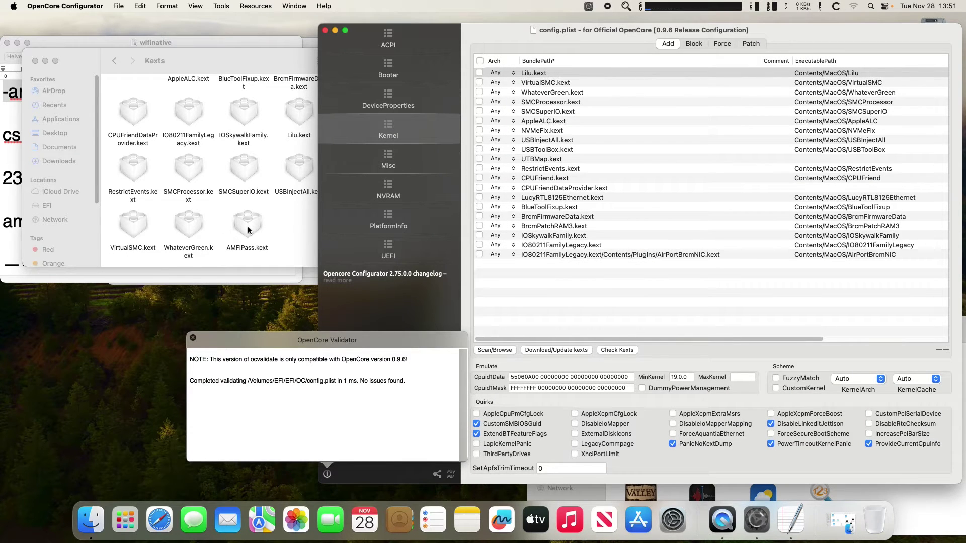
- Add AMFIPass.kext from the Kexts folder to the kernel kext list and place it directly above IOSkywalkFamily.kext
click(519, 257)
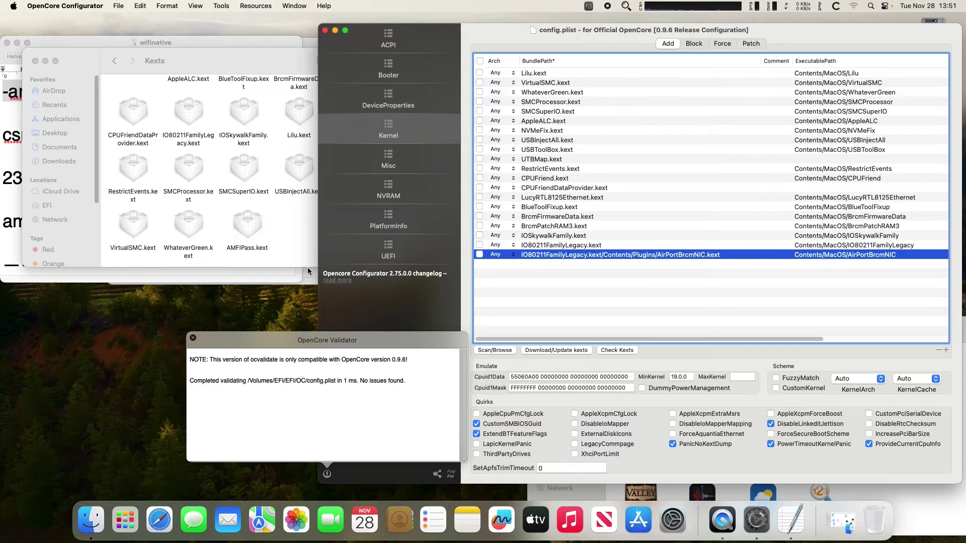
drag(250, 226, 553, 267)
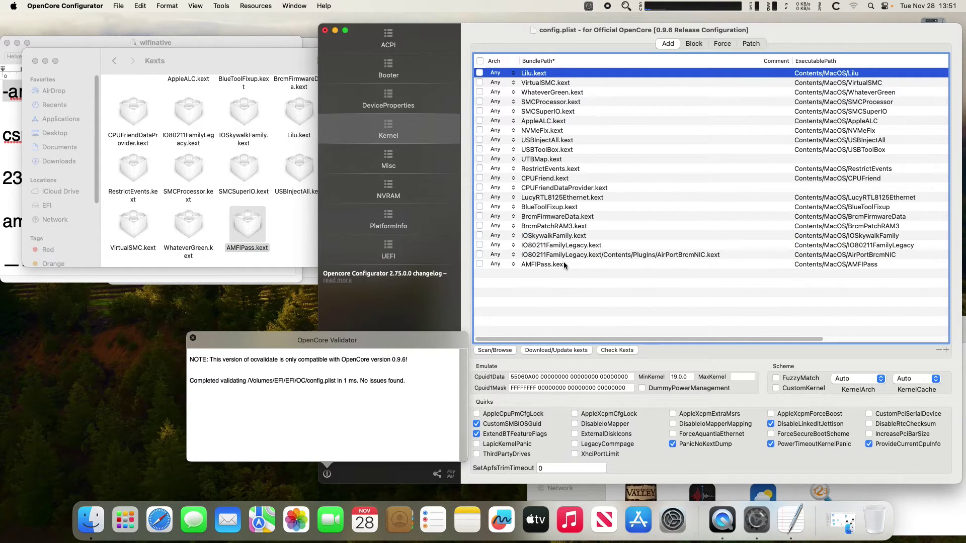
click(568, 265)
drag(573, 266, 575, 237)
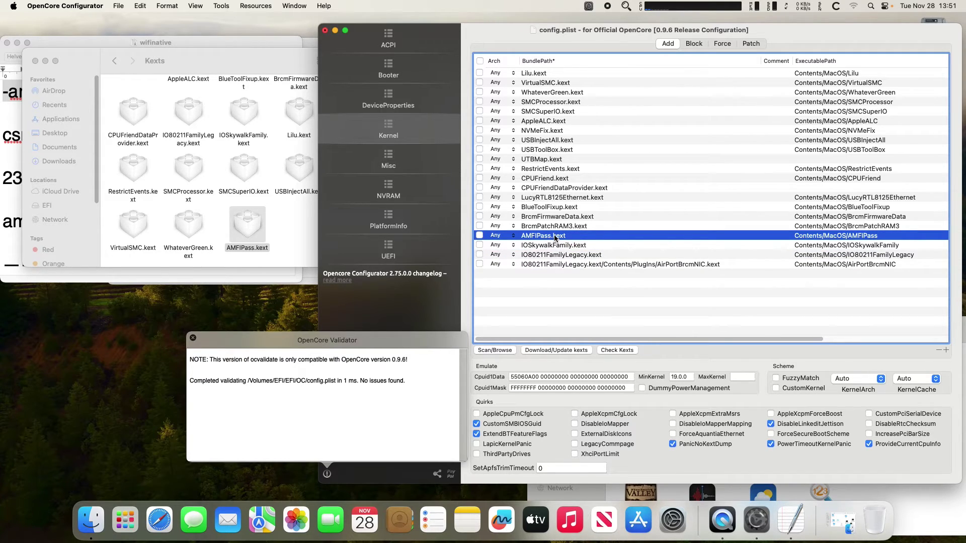
double_click(556, 236)
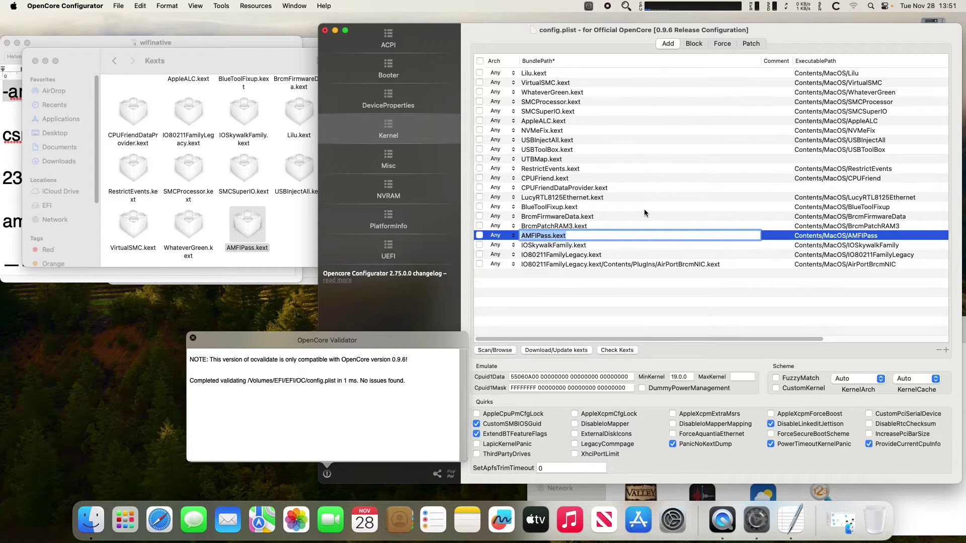
click(607, 255)
- Widen the configuration window to show all kext columns, save config.plist, and review the NVRAM entries under the UUID starting with 7C436110
drag(592, 37, 402, 41)
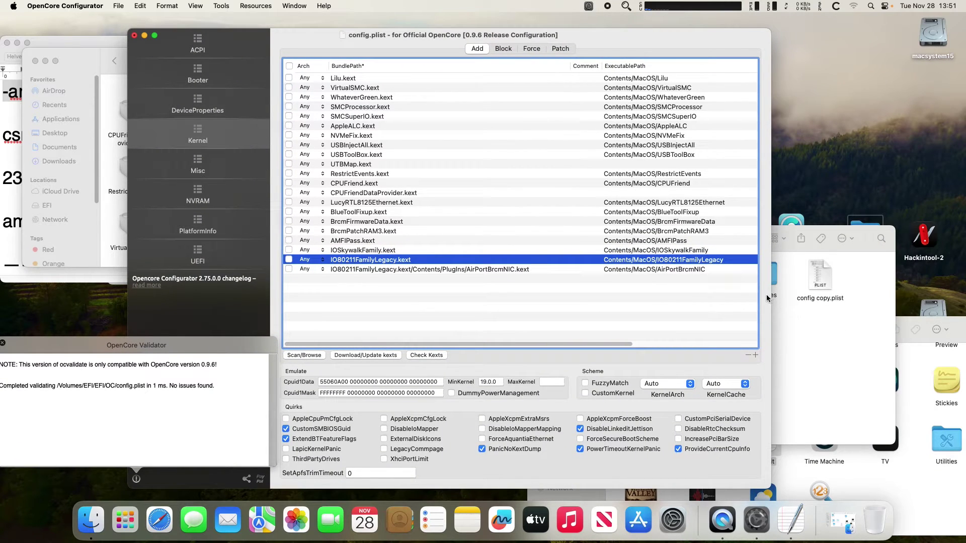
drag(773, 300, 945, 314)
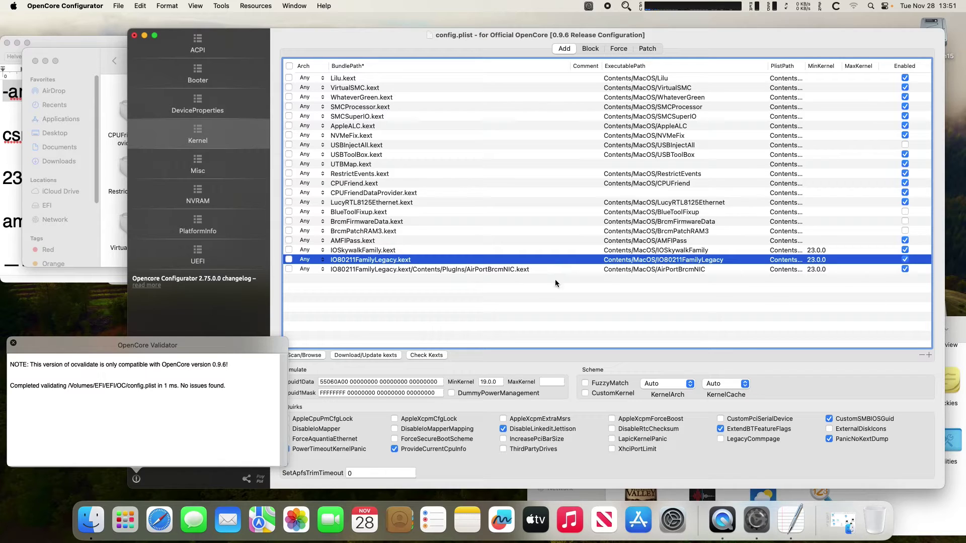
click(117, 6)
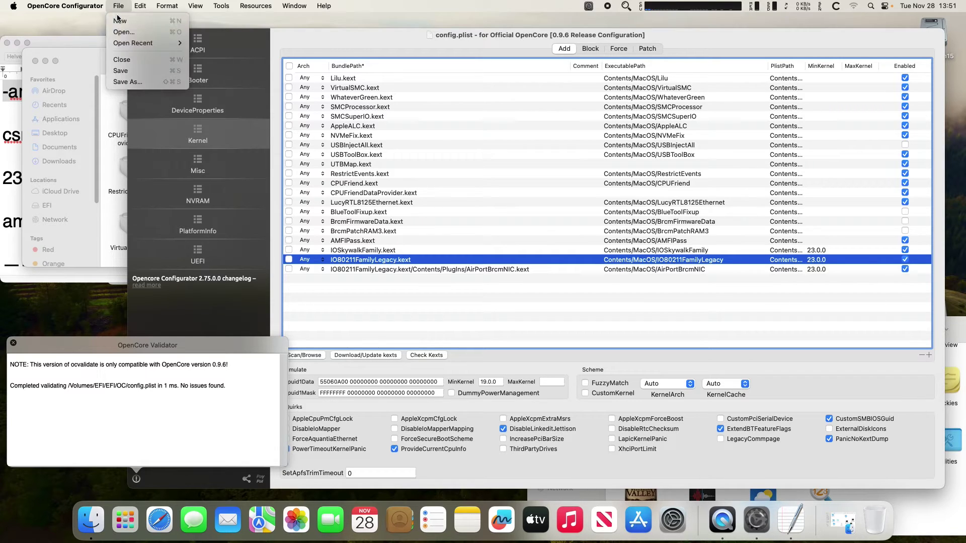
click(126, 76)
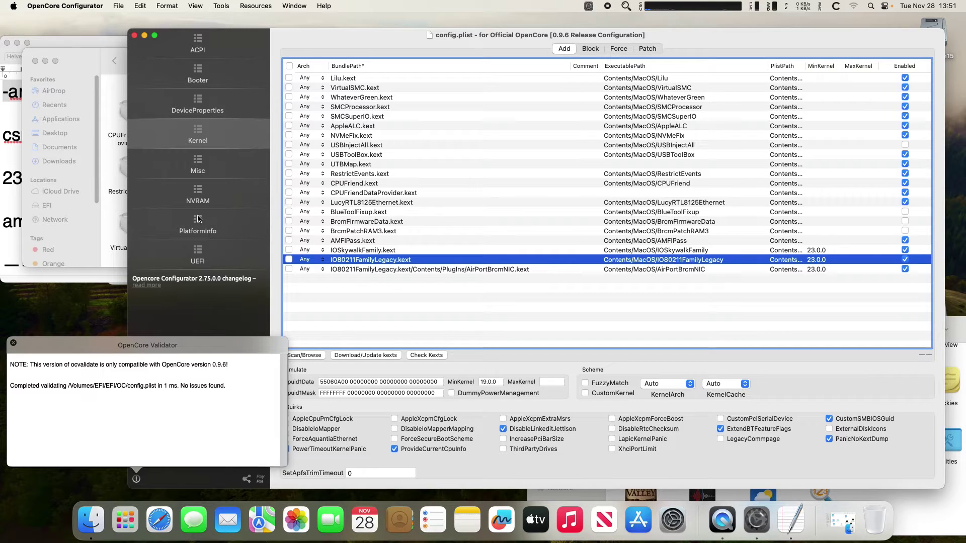
click(213, 199)
click(362, 96)
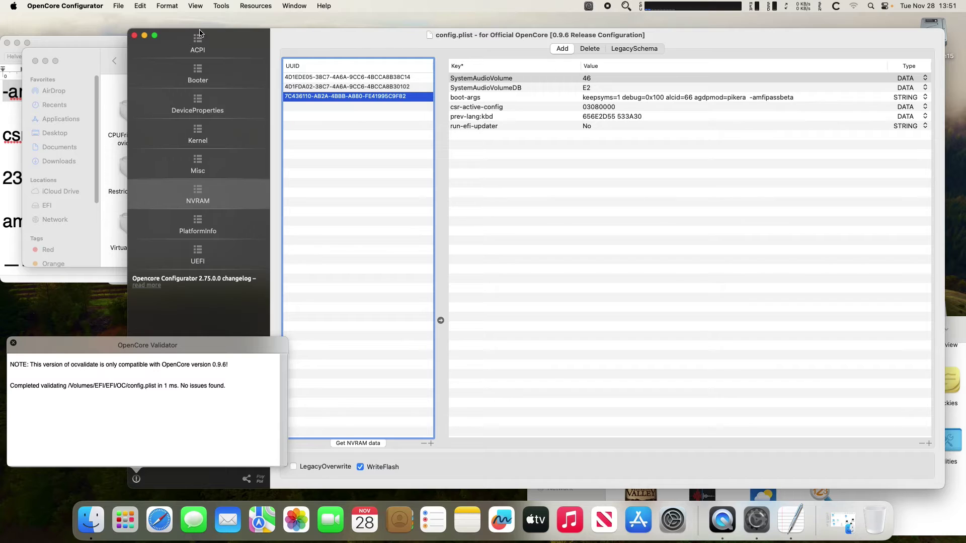
- Close the configuration, Kexts and text document windows and restart the Mac
click(134, 36)
click(34, 60)
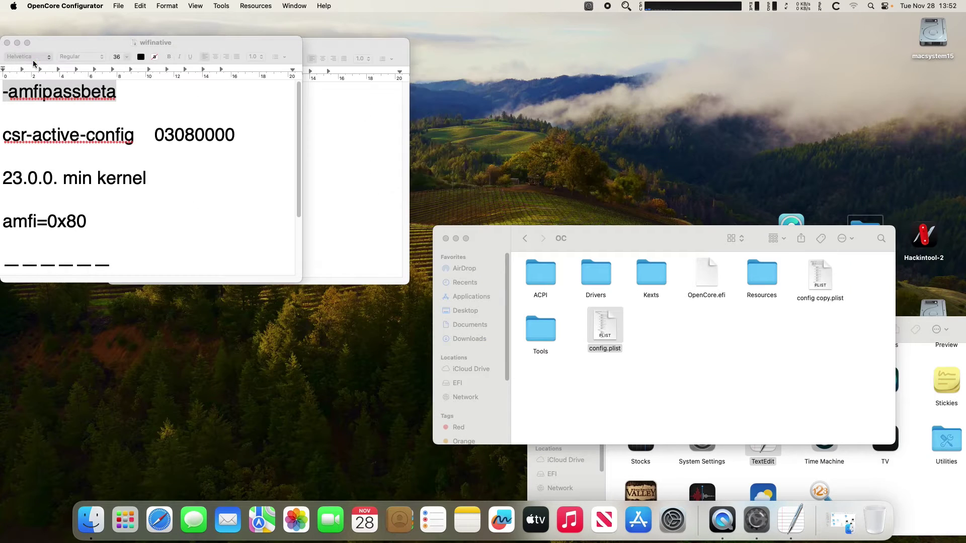
click(7, 44)
click(115, 44)
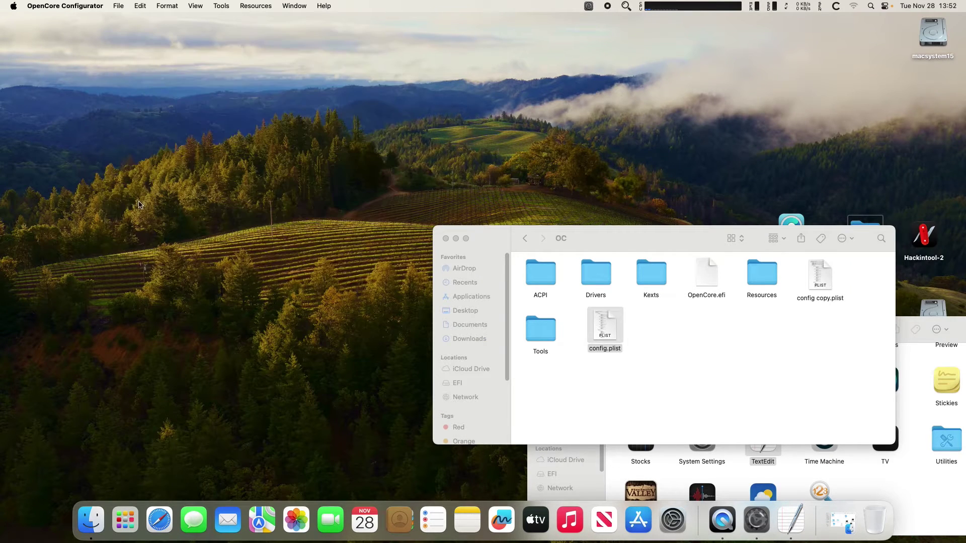
click(3, 4)
click(47, 109)
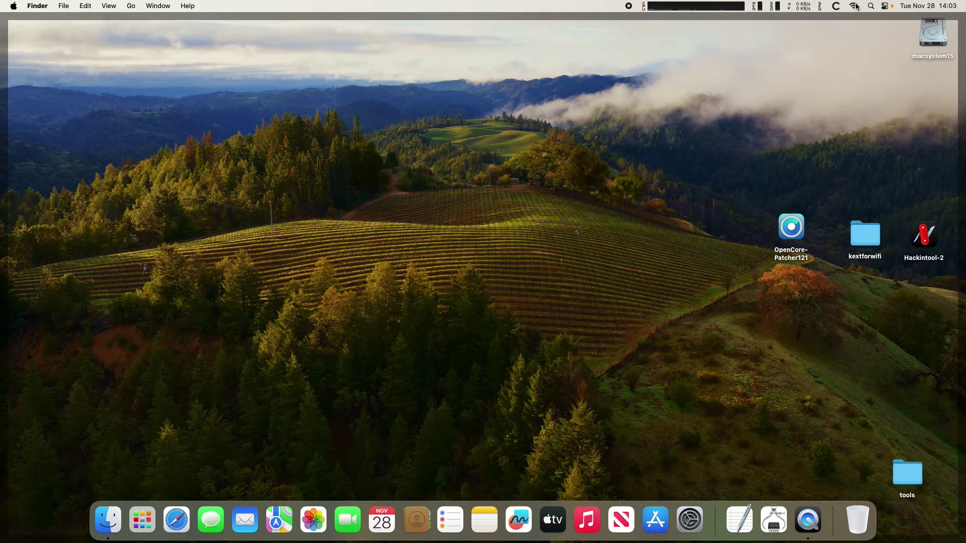
- Check the Wi-Fi status and the list of known and other available networks
click(856, 6)
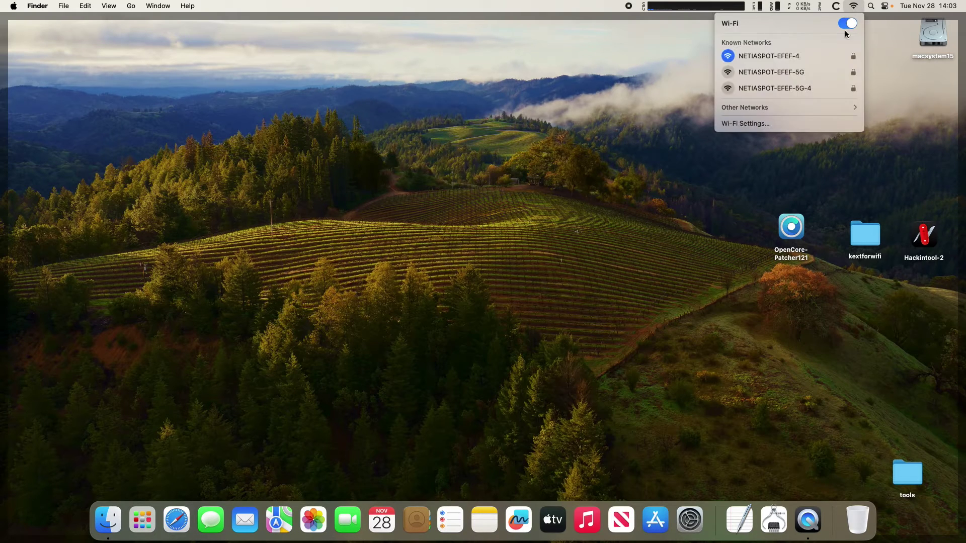
click(808, 107)
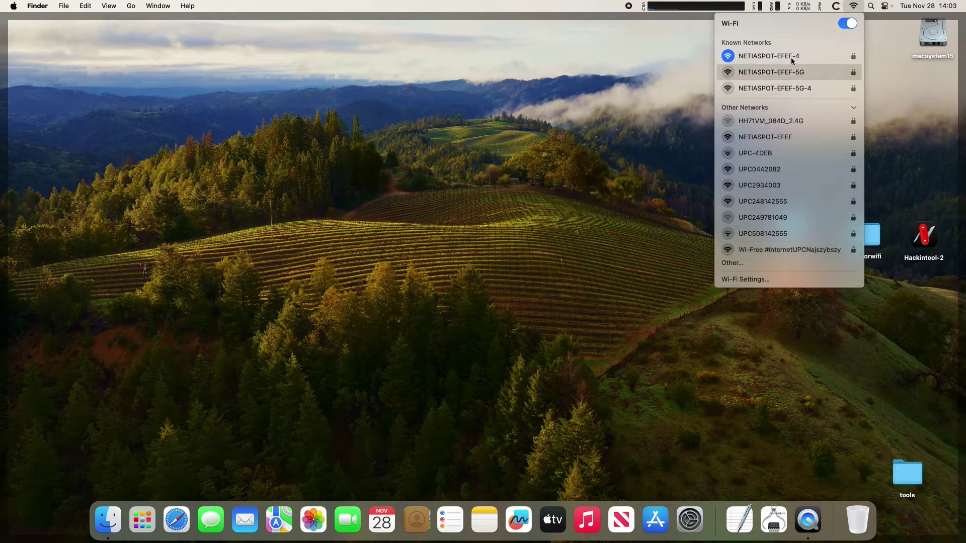
click(903, 139)
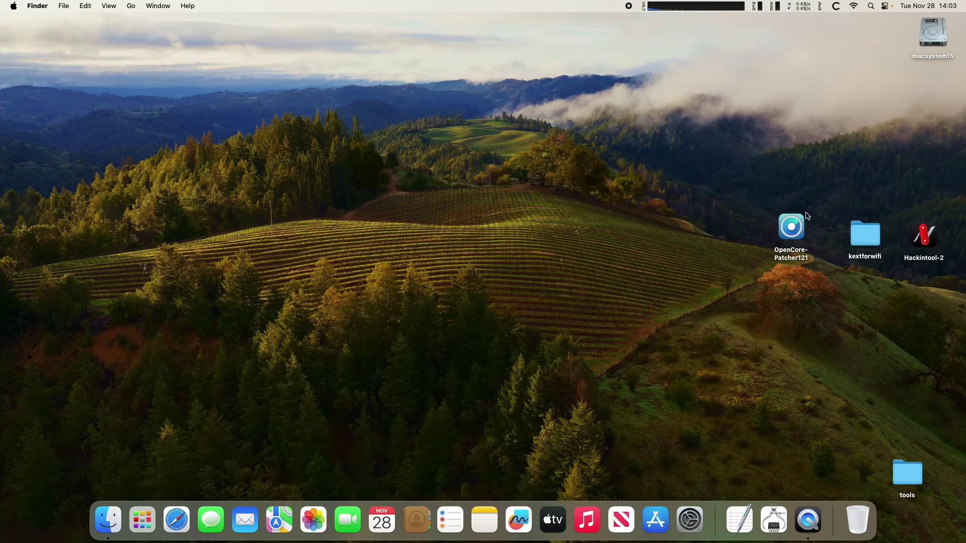
- Open the full System Report from the detailed About This Mac information
click(13, 6)
click(40, 16)
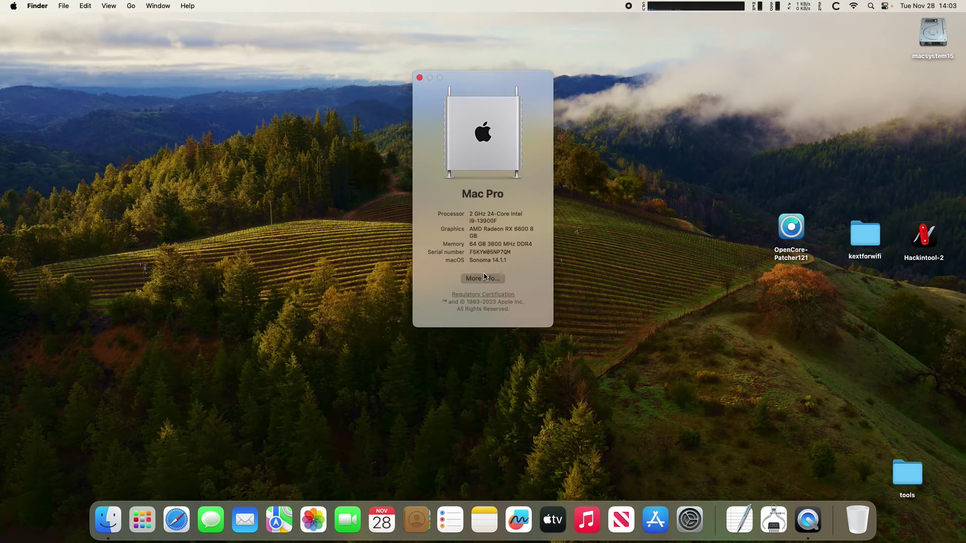
click(482, 278)
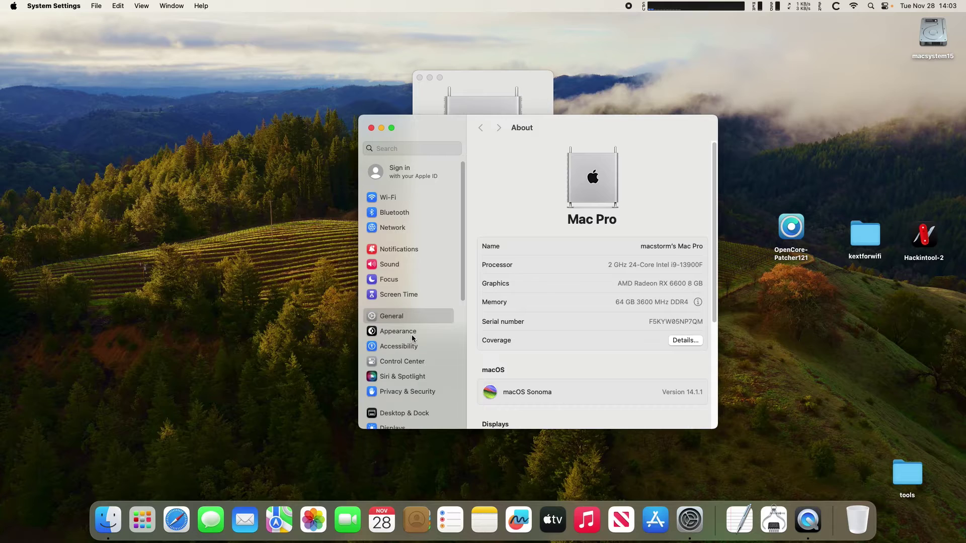
scroll(412, 338, down, 5)
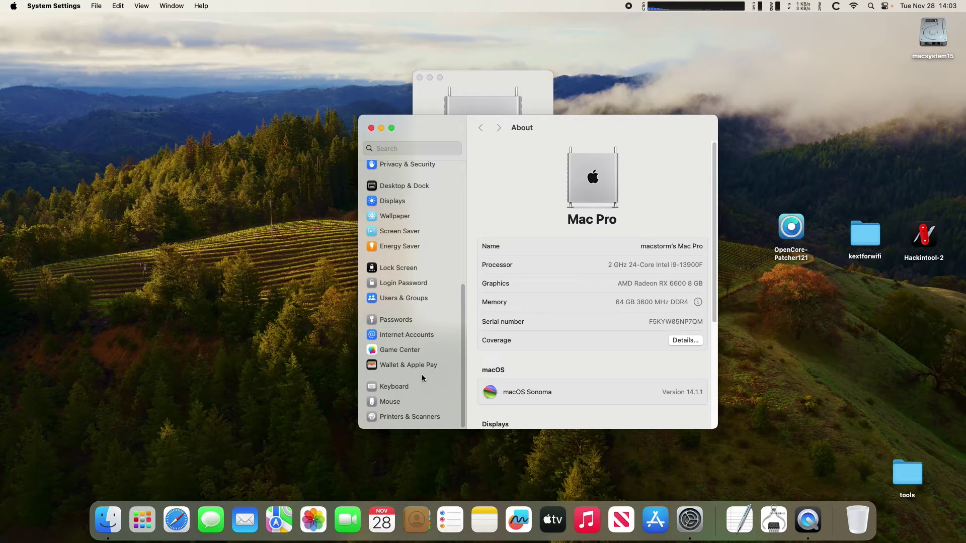
scroll(566, 363, down, 5)
click(568, 389)
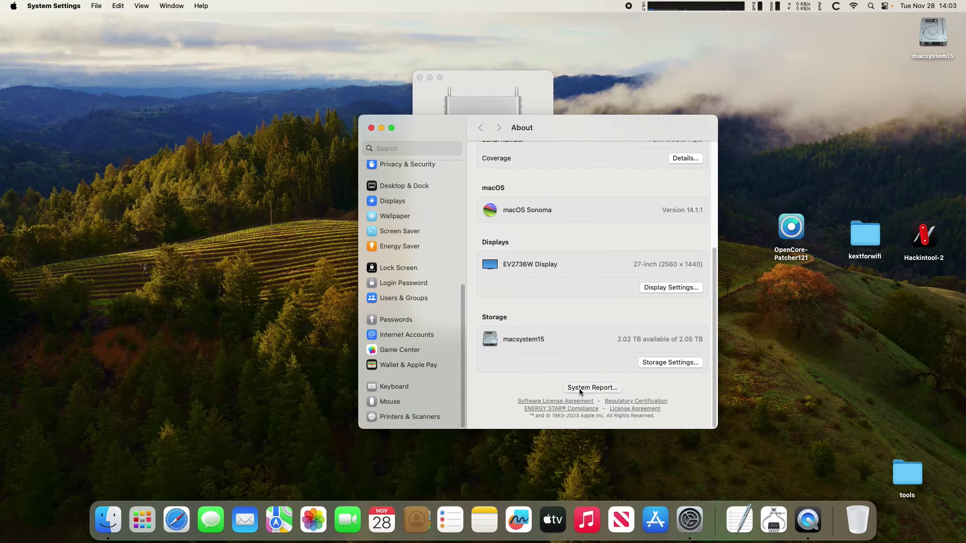
- Examine the Wi-Fi hardware details and local networks in the System Report
click(244, 318)
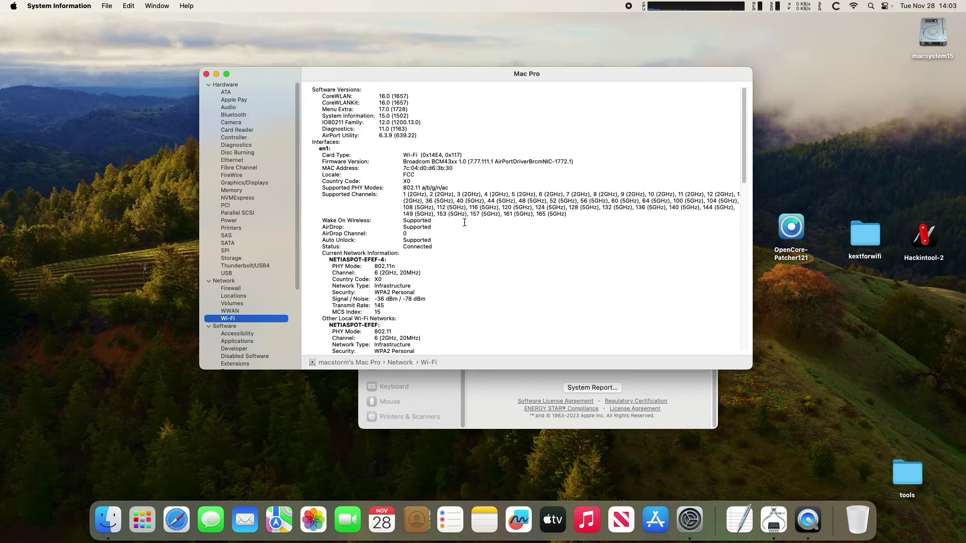
scroll(555, 269, down, 10)
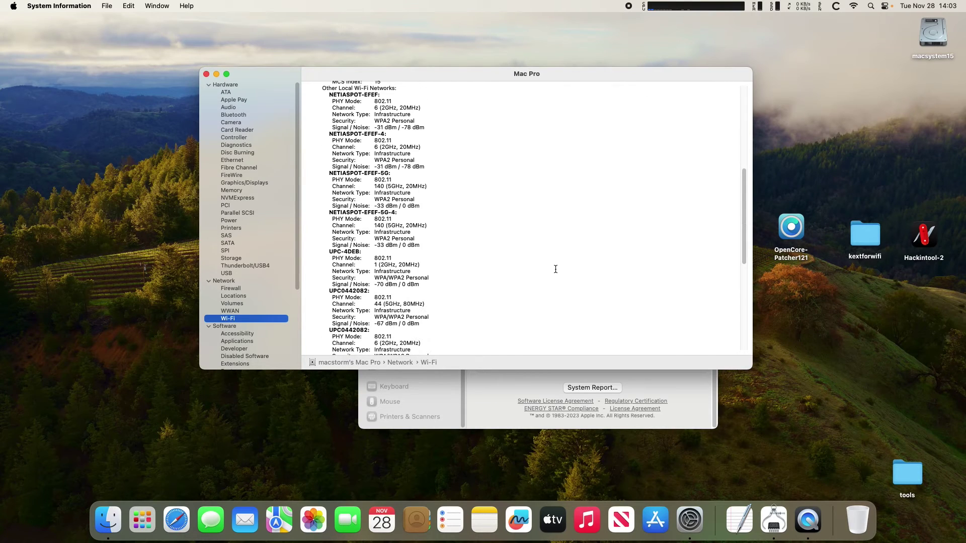
scroll(556, 269, down, 10)
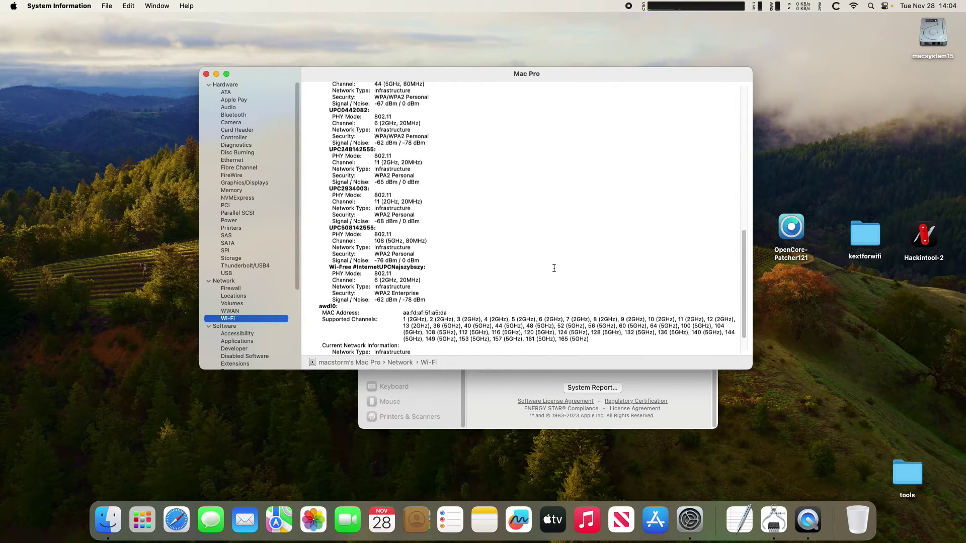
- Open OpenCore-Patcher121 from the desktop, look over its main options and close it
scroll(554, 269, up, 20)
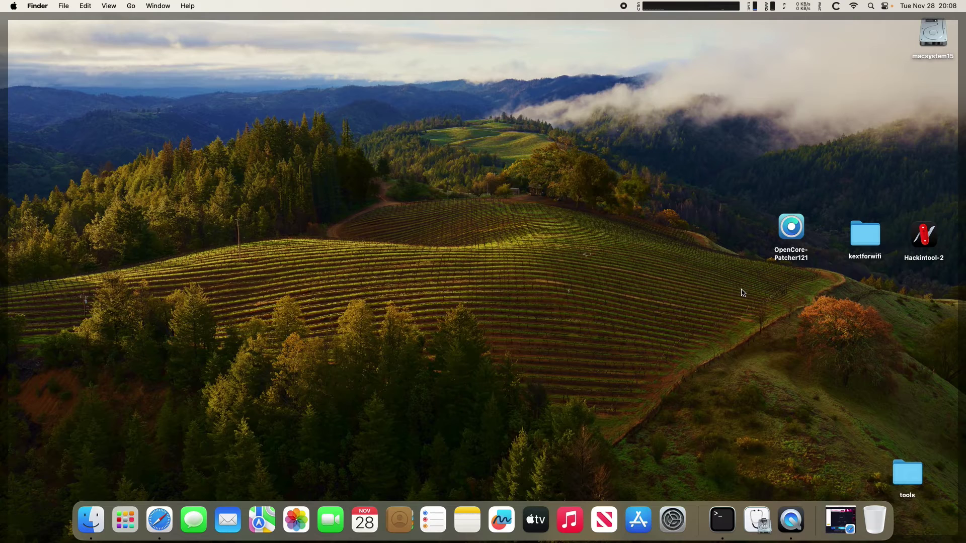
double_click(790, 228)
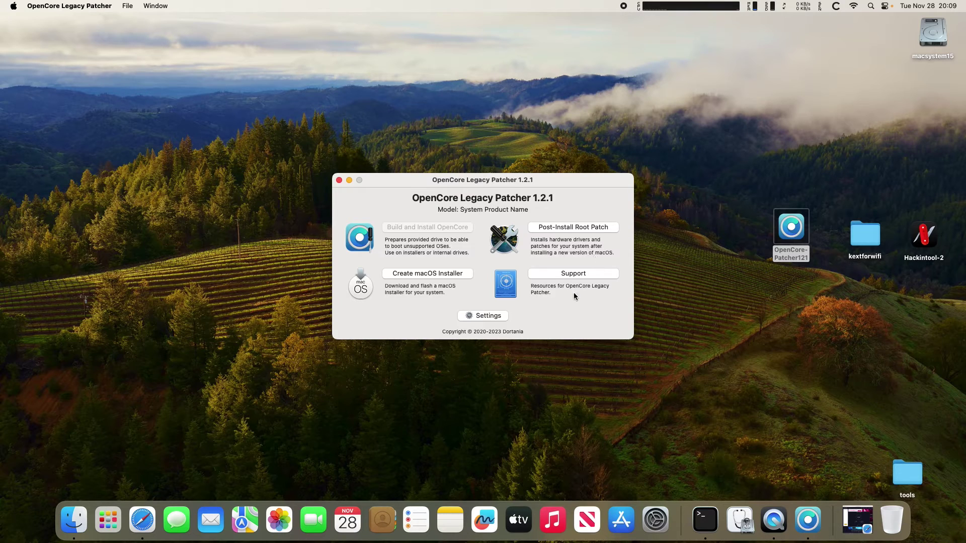
click(338, 180)
- Launch OpenCore Configurator, mount the EFI partition on disk0s1 by entering the account password, and open its config.plist
click(126, 520)
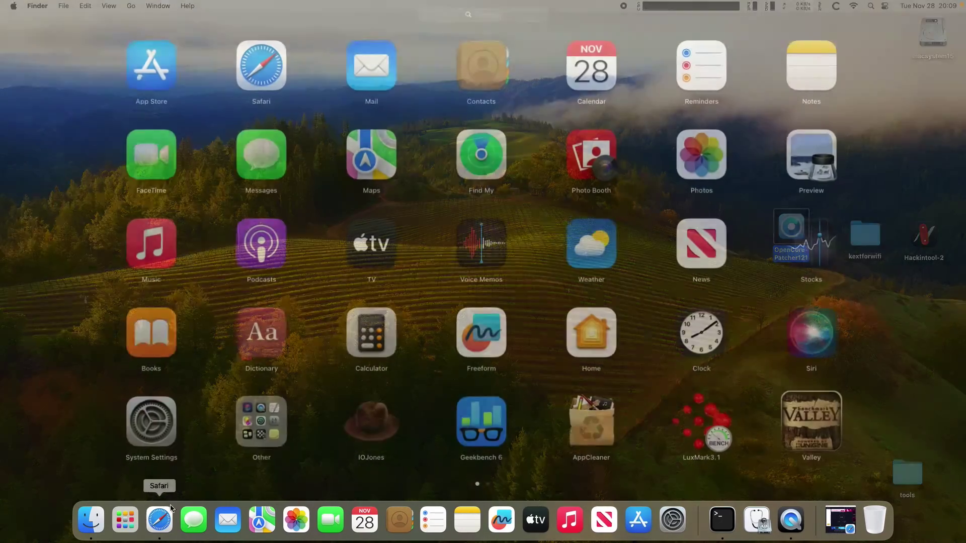
scroll(524, 286, down, 2)
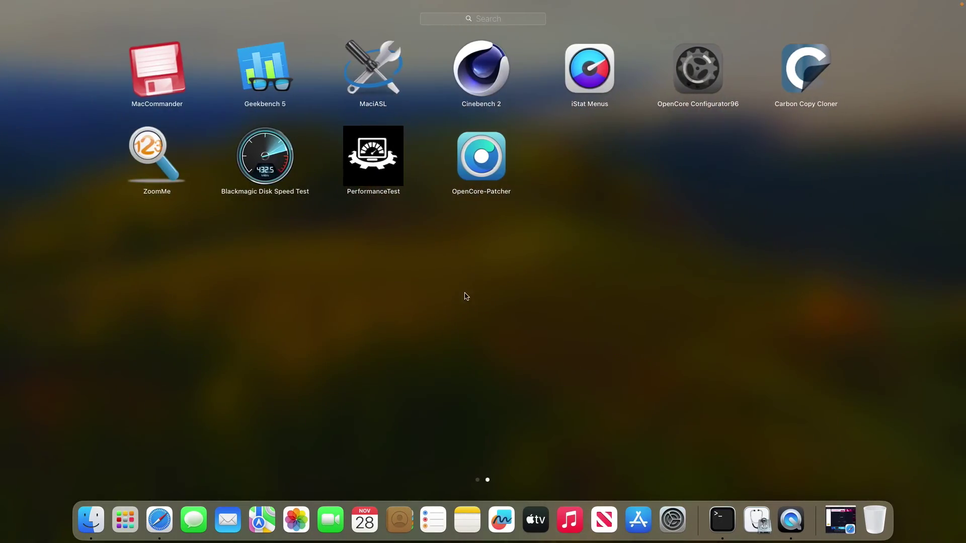
click(709, 90)
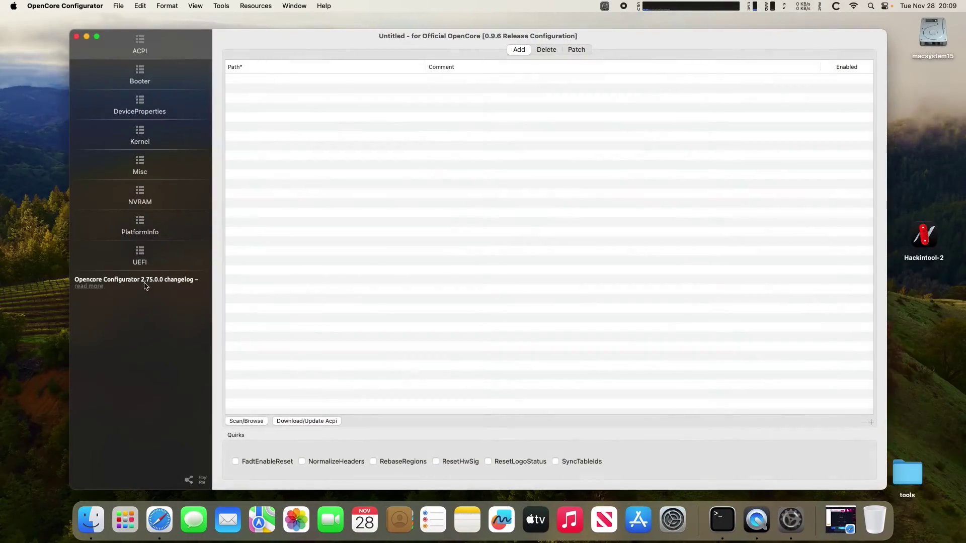
click(606, 7)
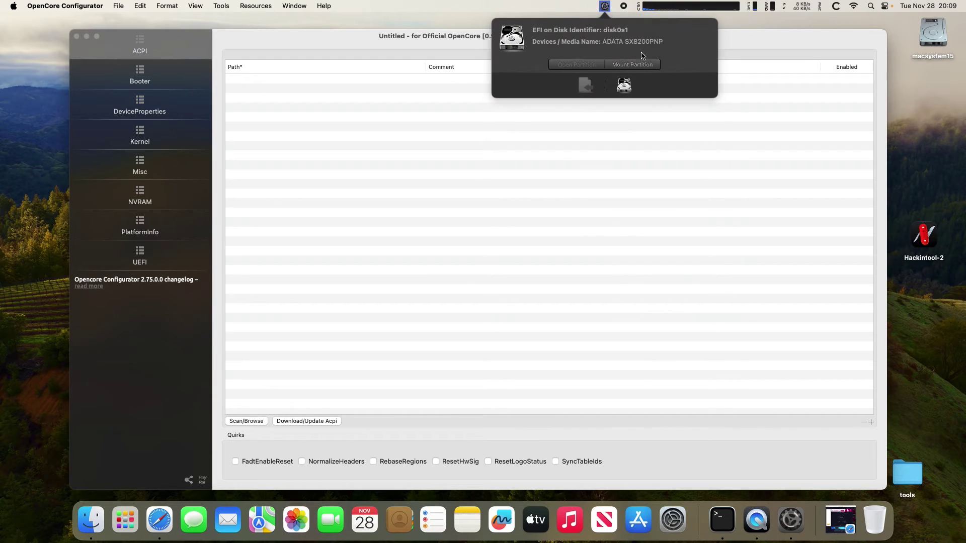
click(644, 64)
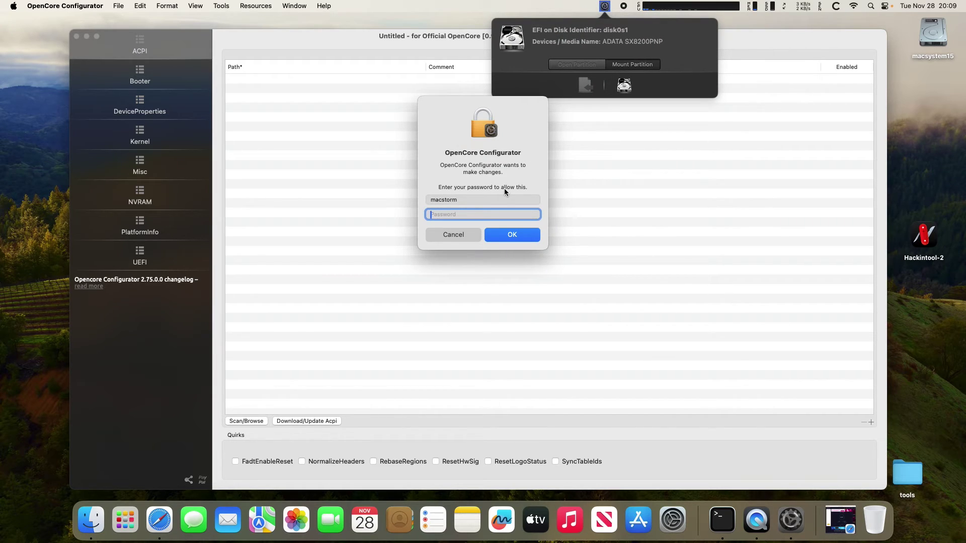
text(*****)
key(Return)
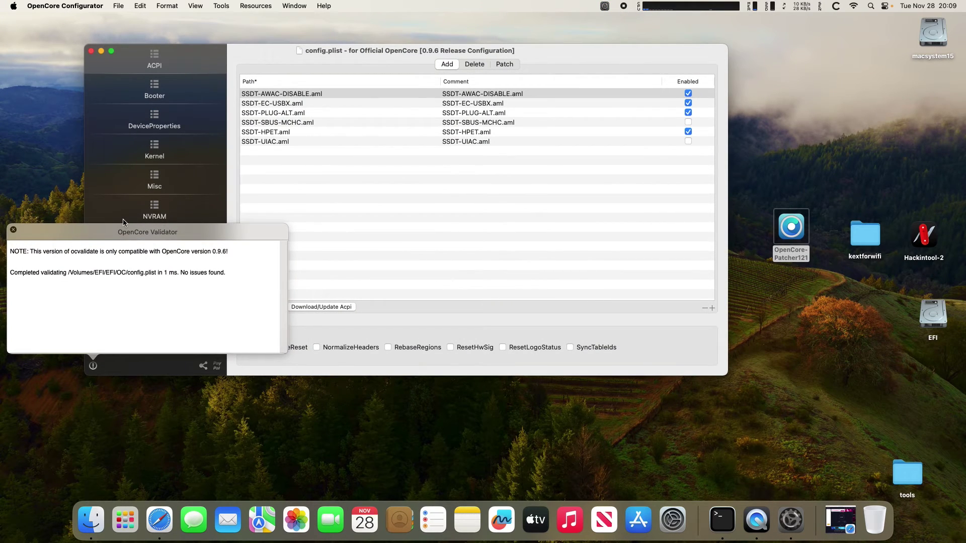
- Dismiss the validator report, review the SecureBootModel choices in the Misc security settings, and close config.plist
click(15, 230)
click(204, 207)
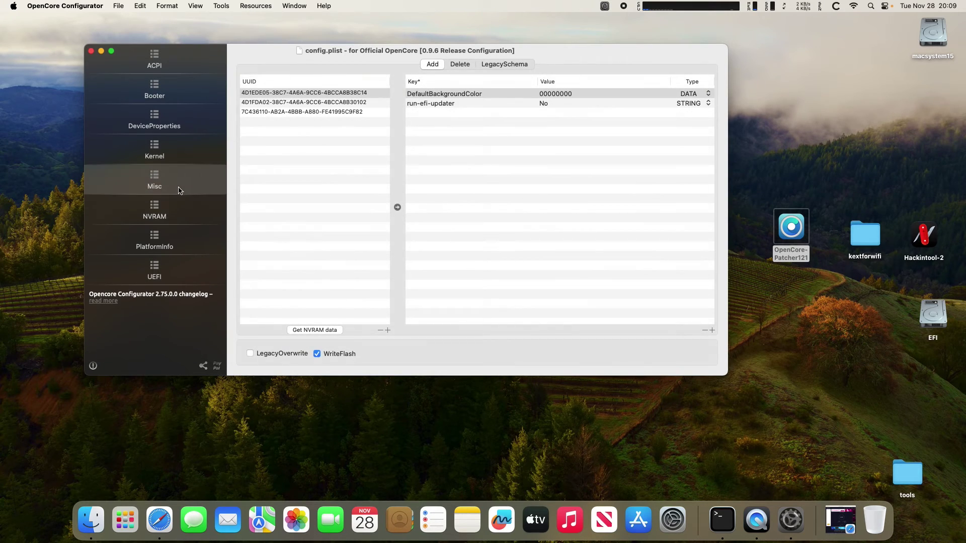
click(171, 186)
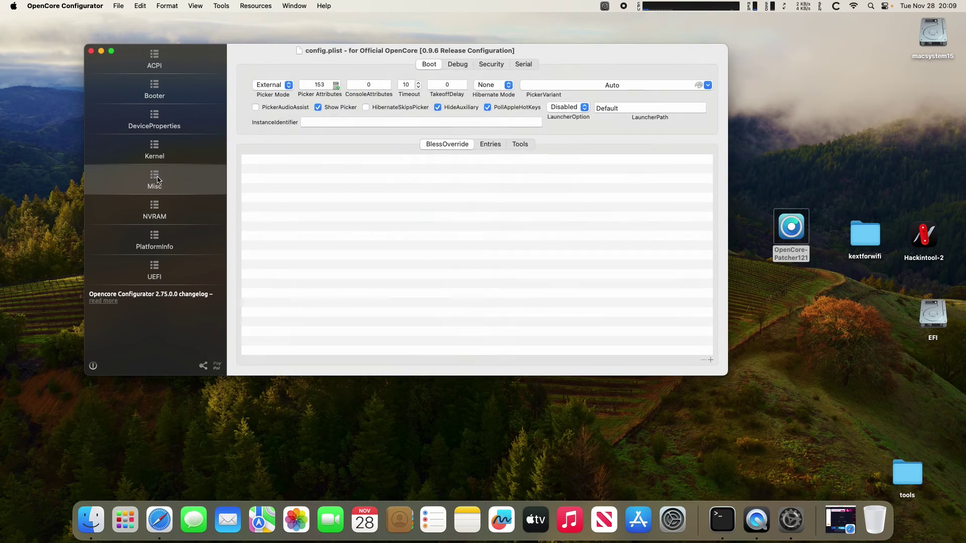
click(491, 66)
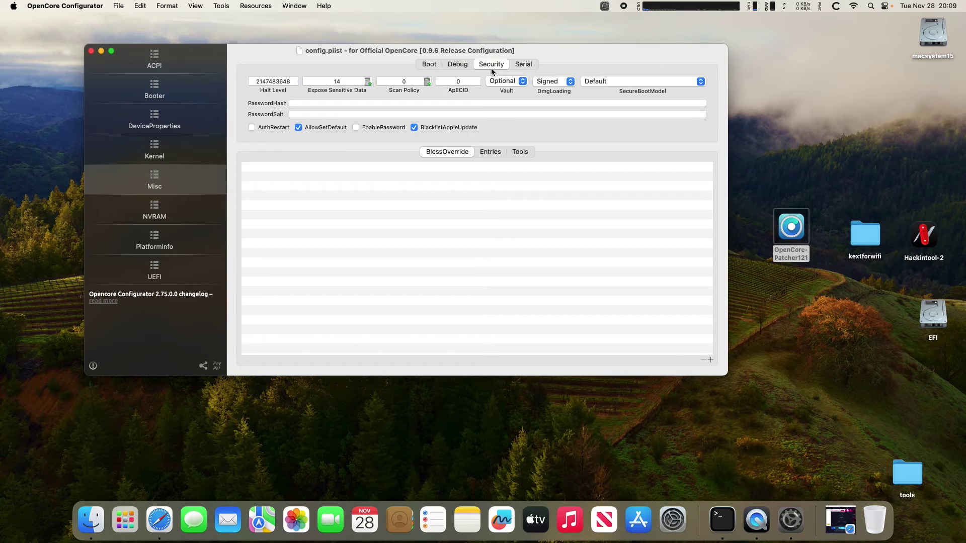
click(701, 82)
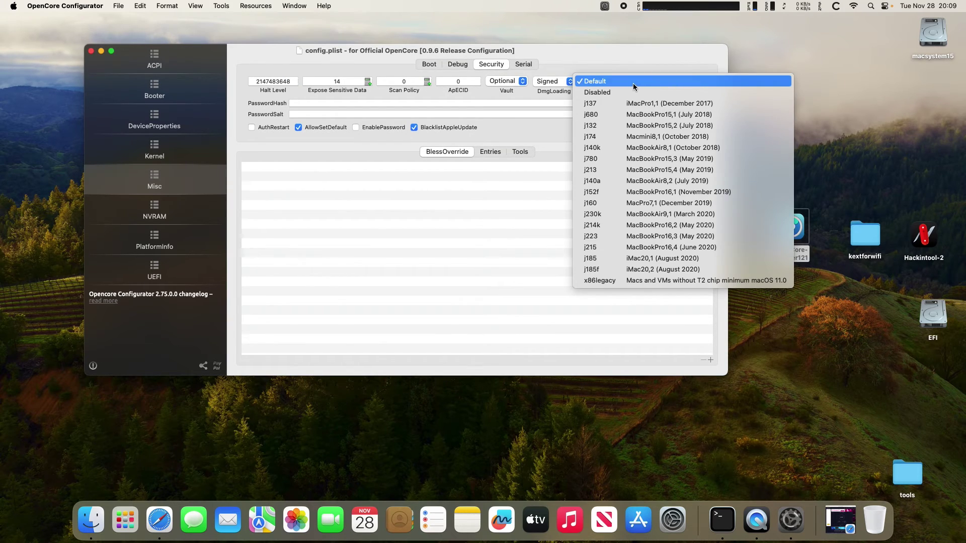
click(708, 67)
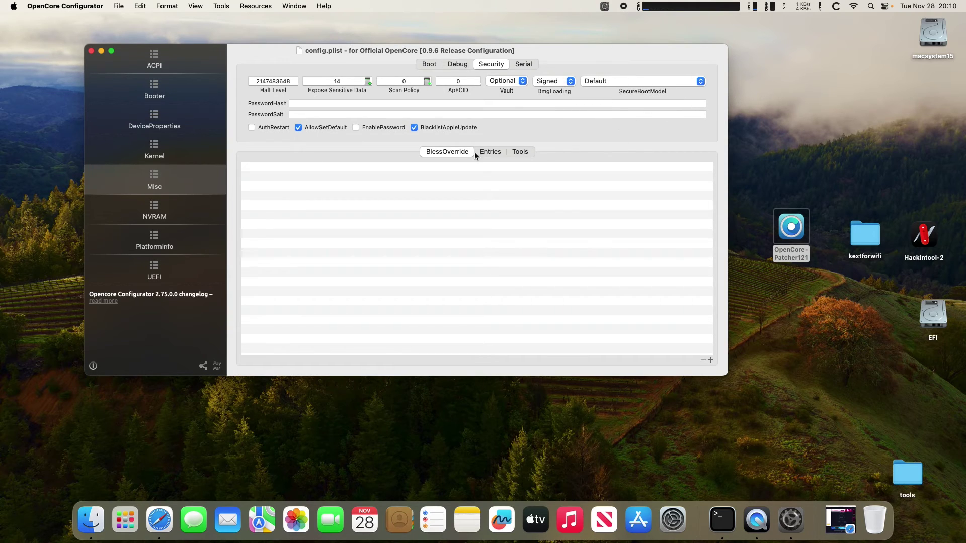
click(91, 51)
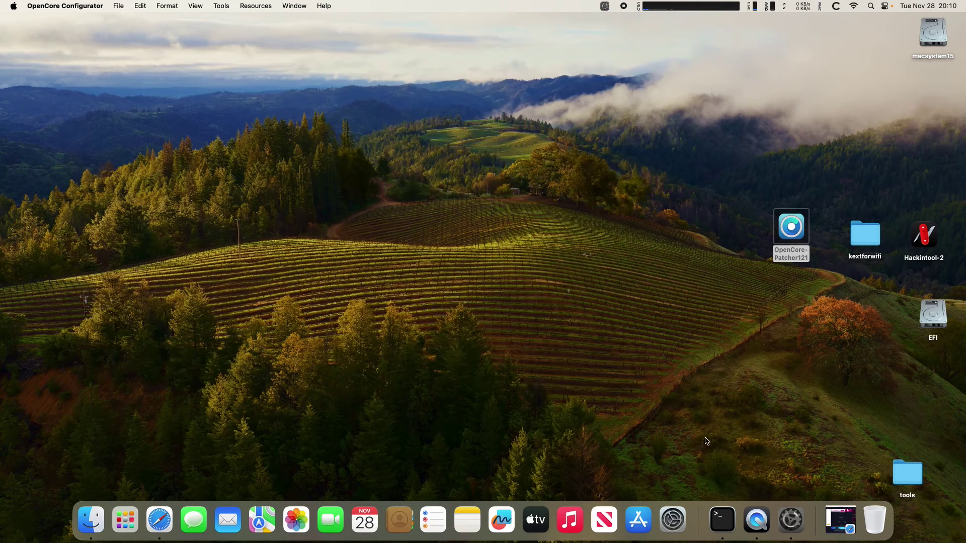
- Check the connected Wi-Fi network and start a speed test on speedtest.net in Safari, allowing the site to use the current location
click(841, 517)
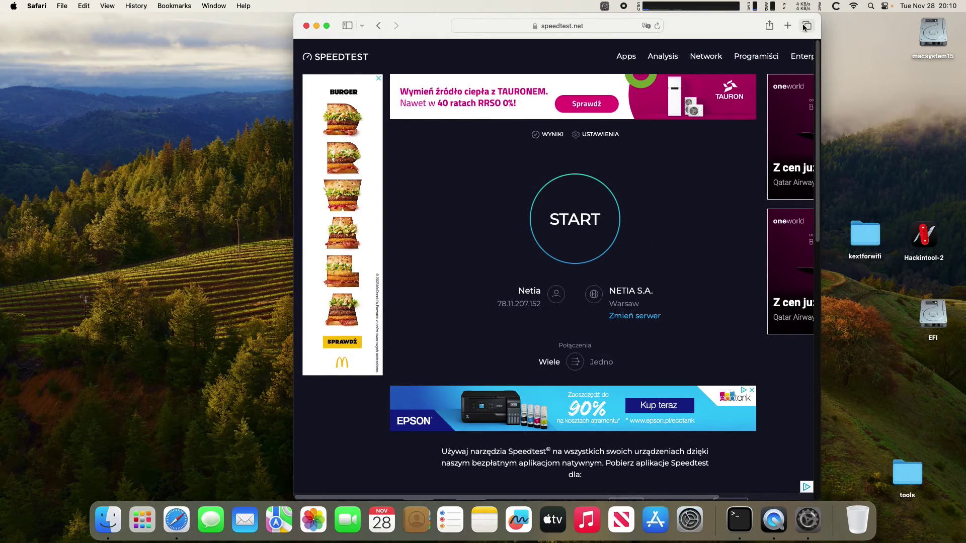
click(853, 6)
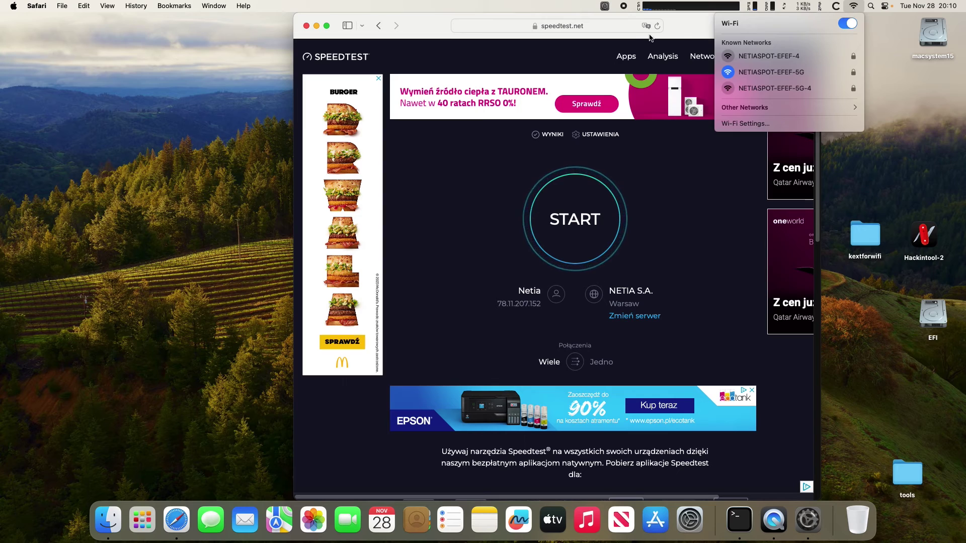
drag(425, 23, 348, 31)
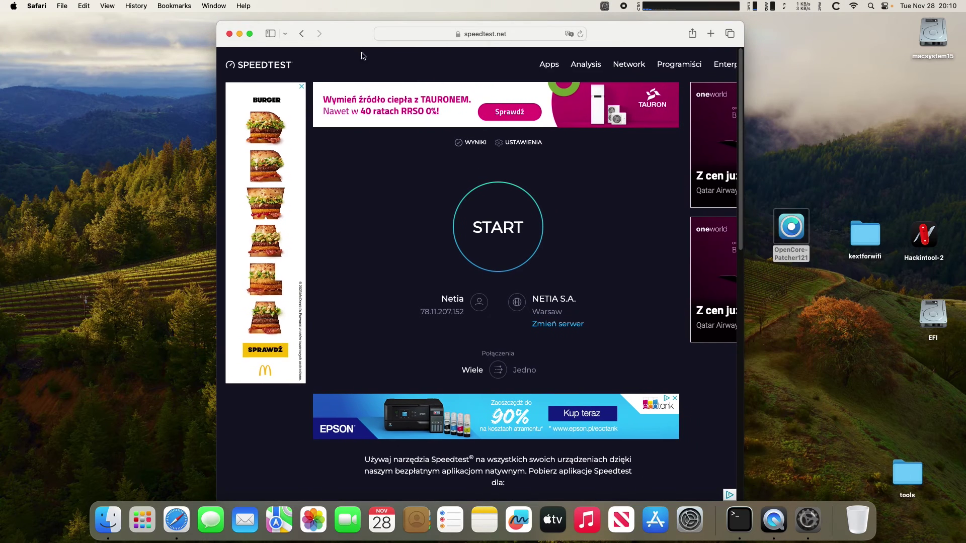
click(498, 240)
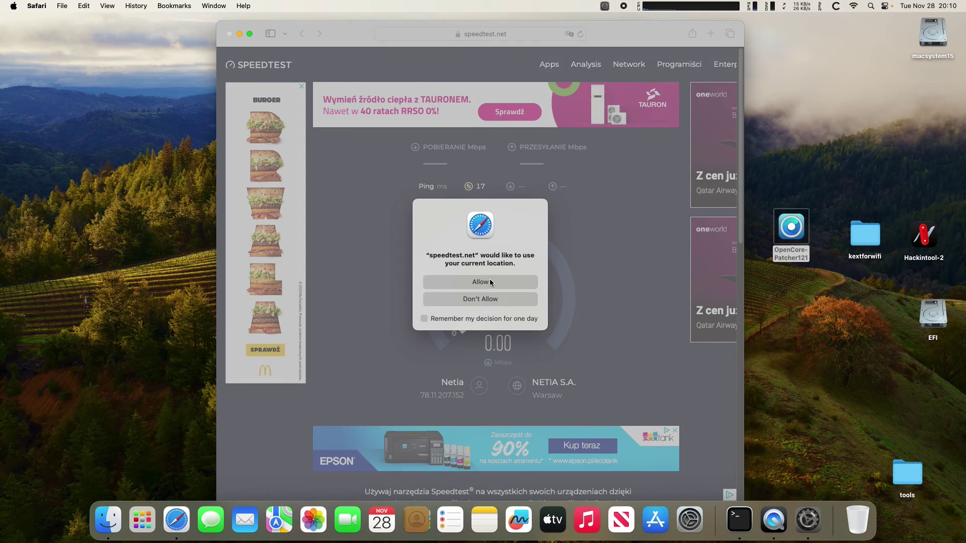
click(491, 283)
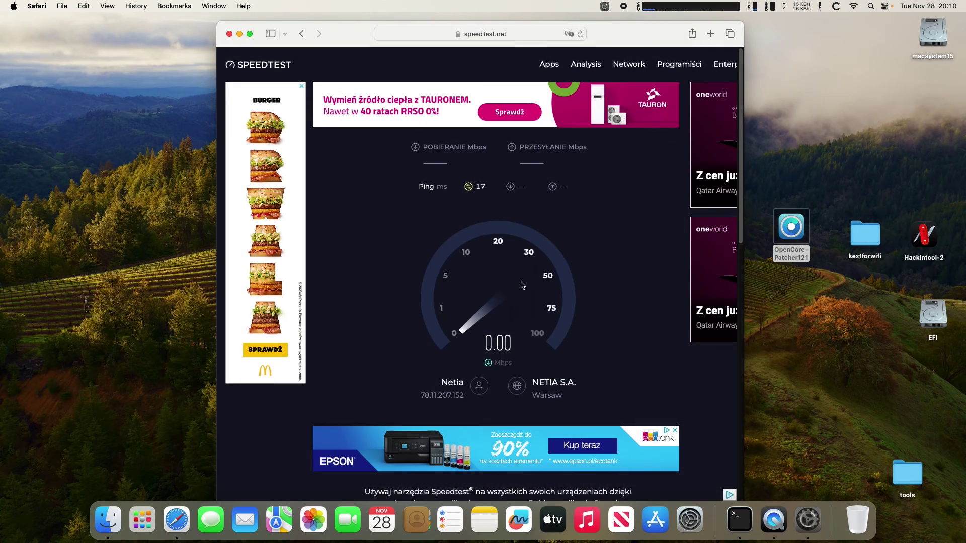